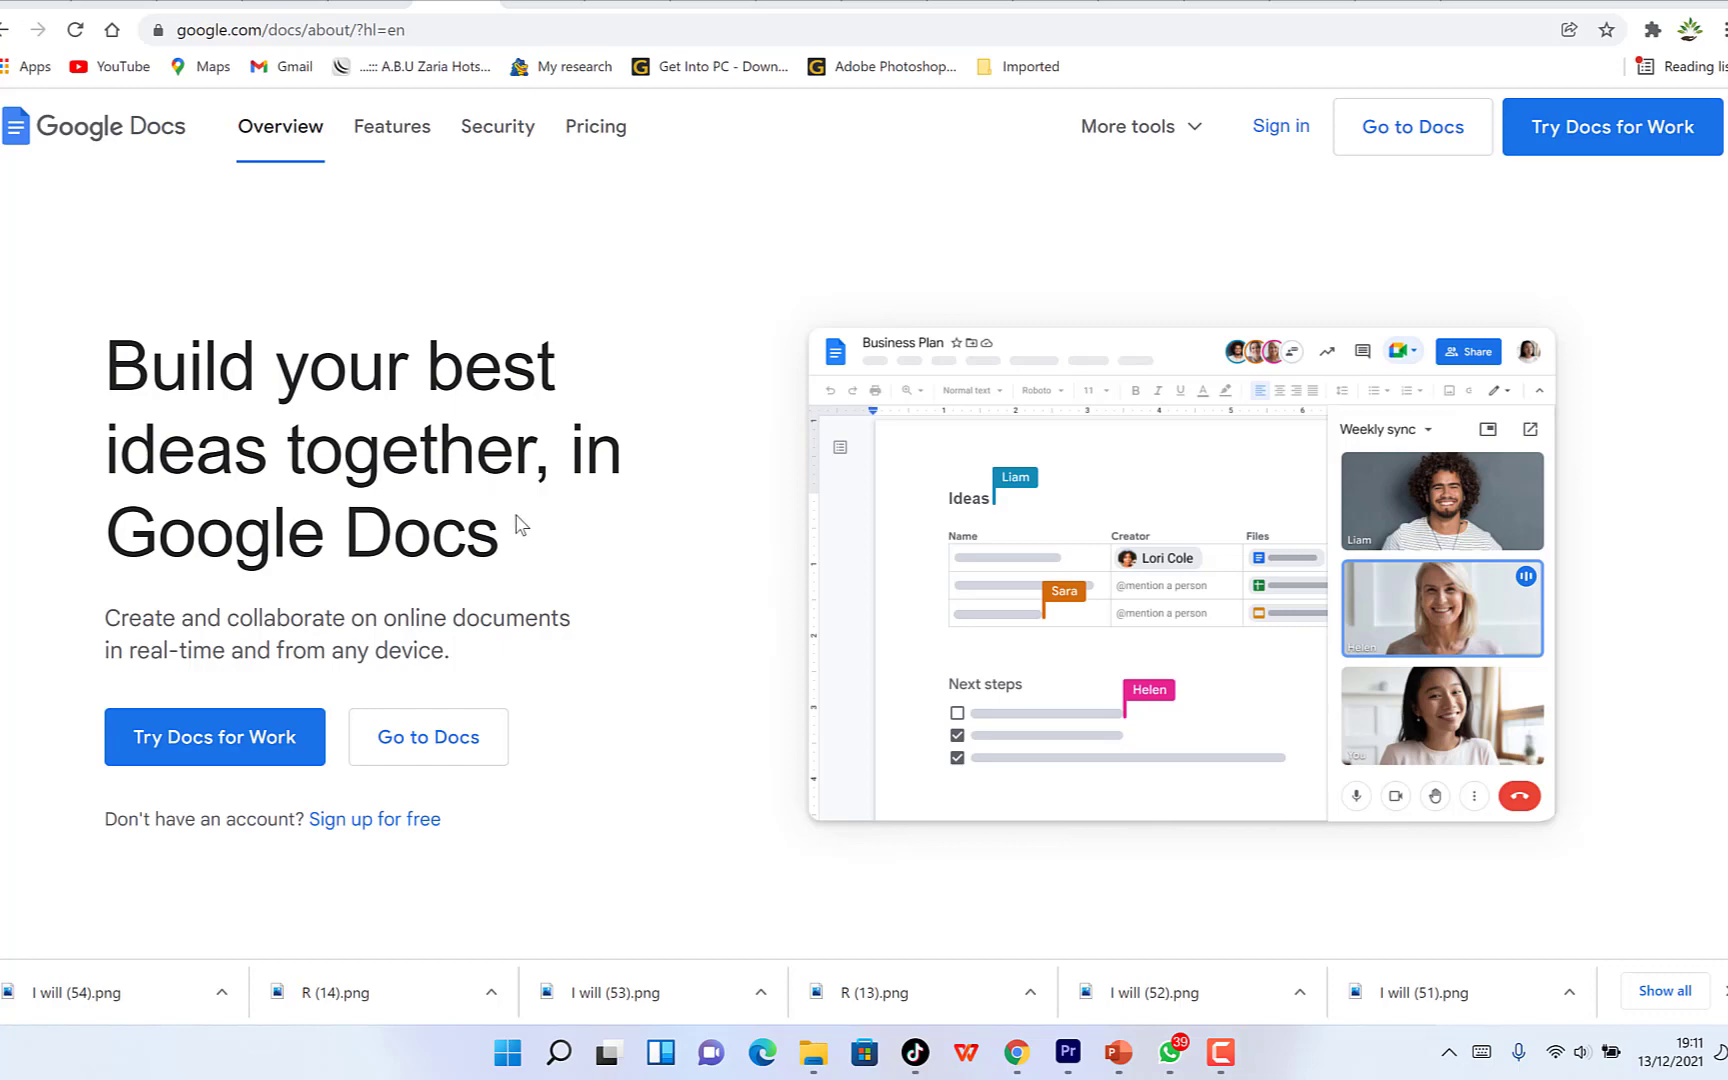
# - Examine the feature descriptions on the Google Docs overview page, from built-in writing intelligence to add-ons and offline work
pyautogui.scroll(-6, 472, 621)
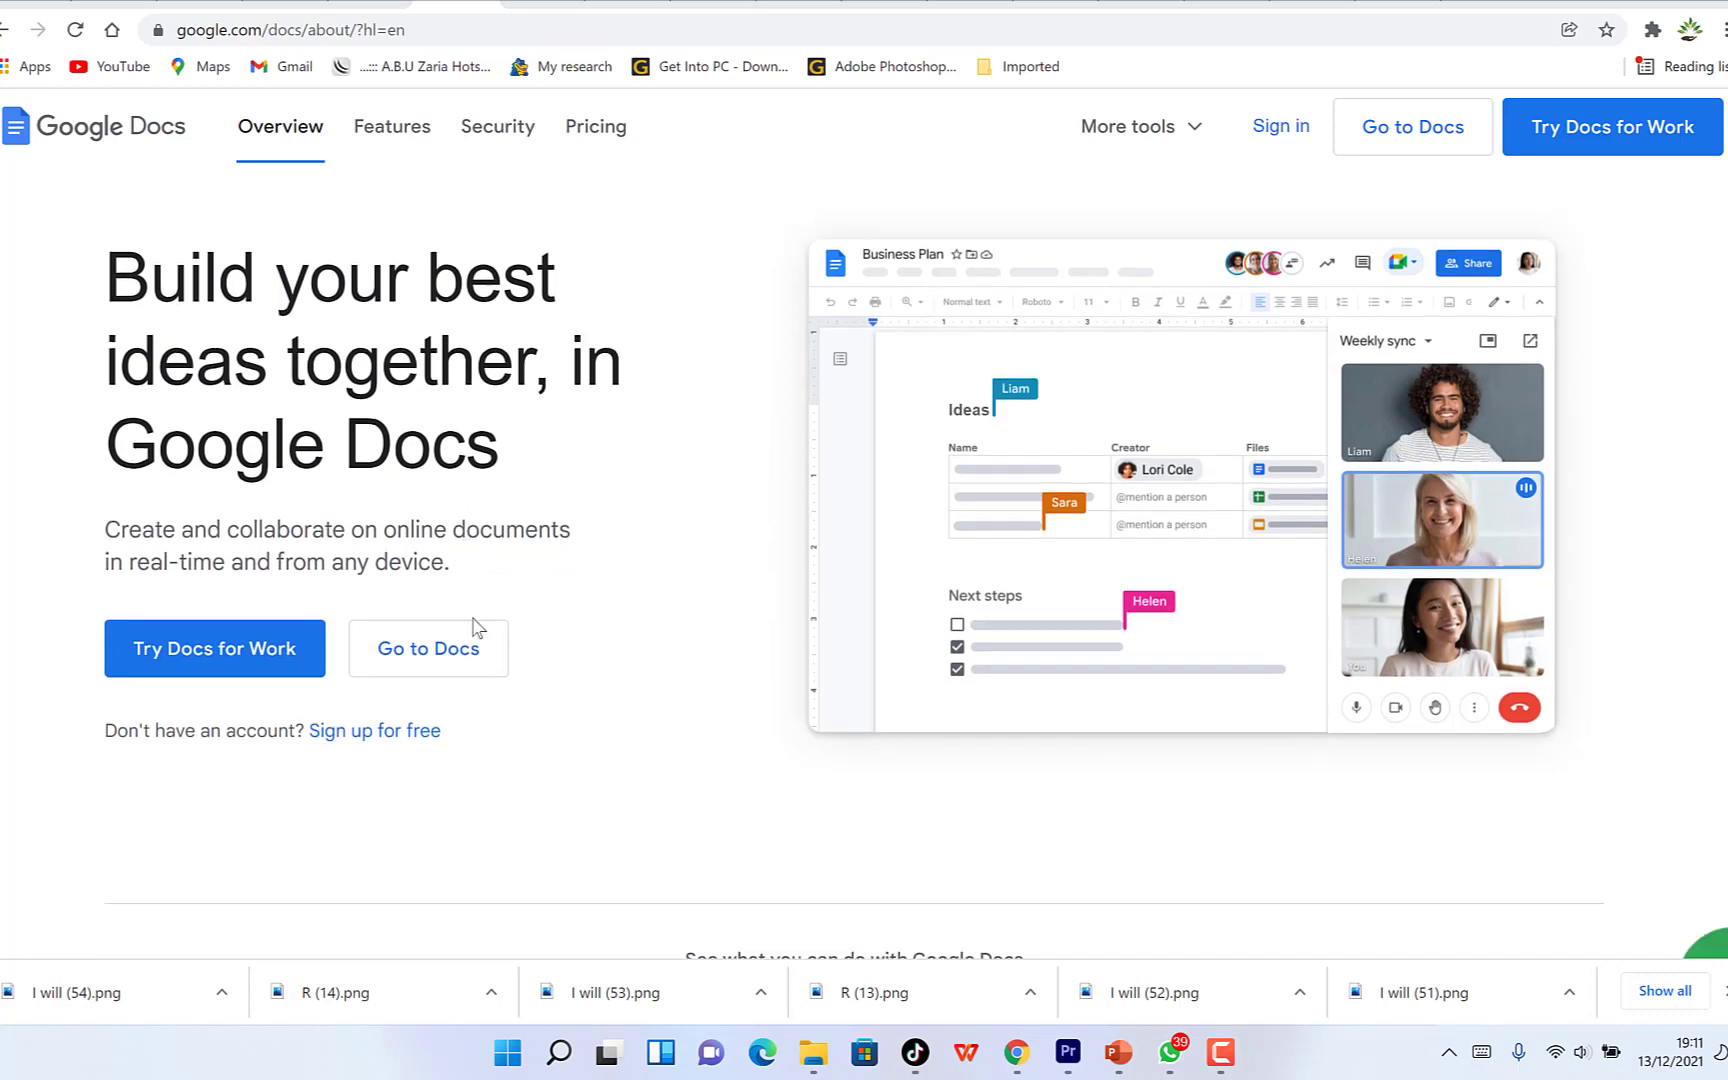
pyautogui.scroll(-12, 647, 567)
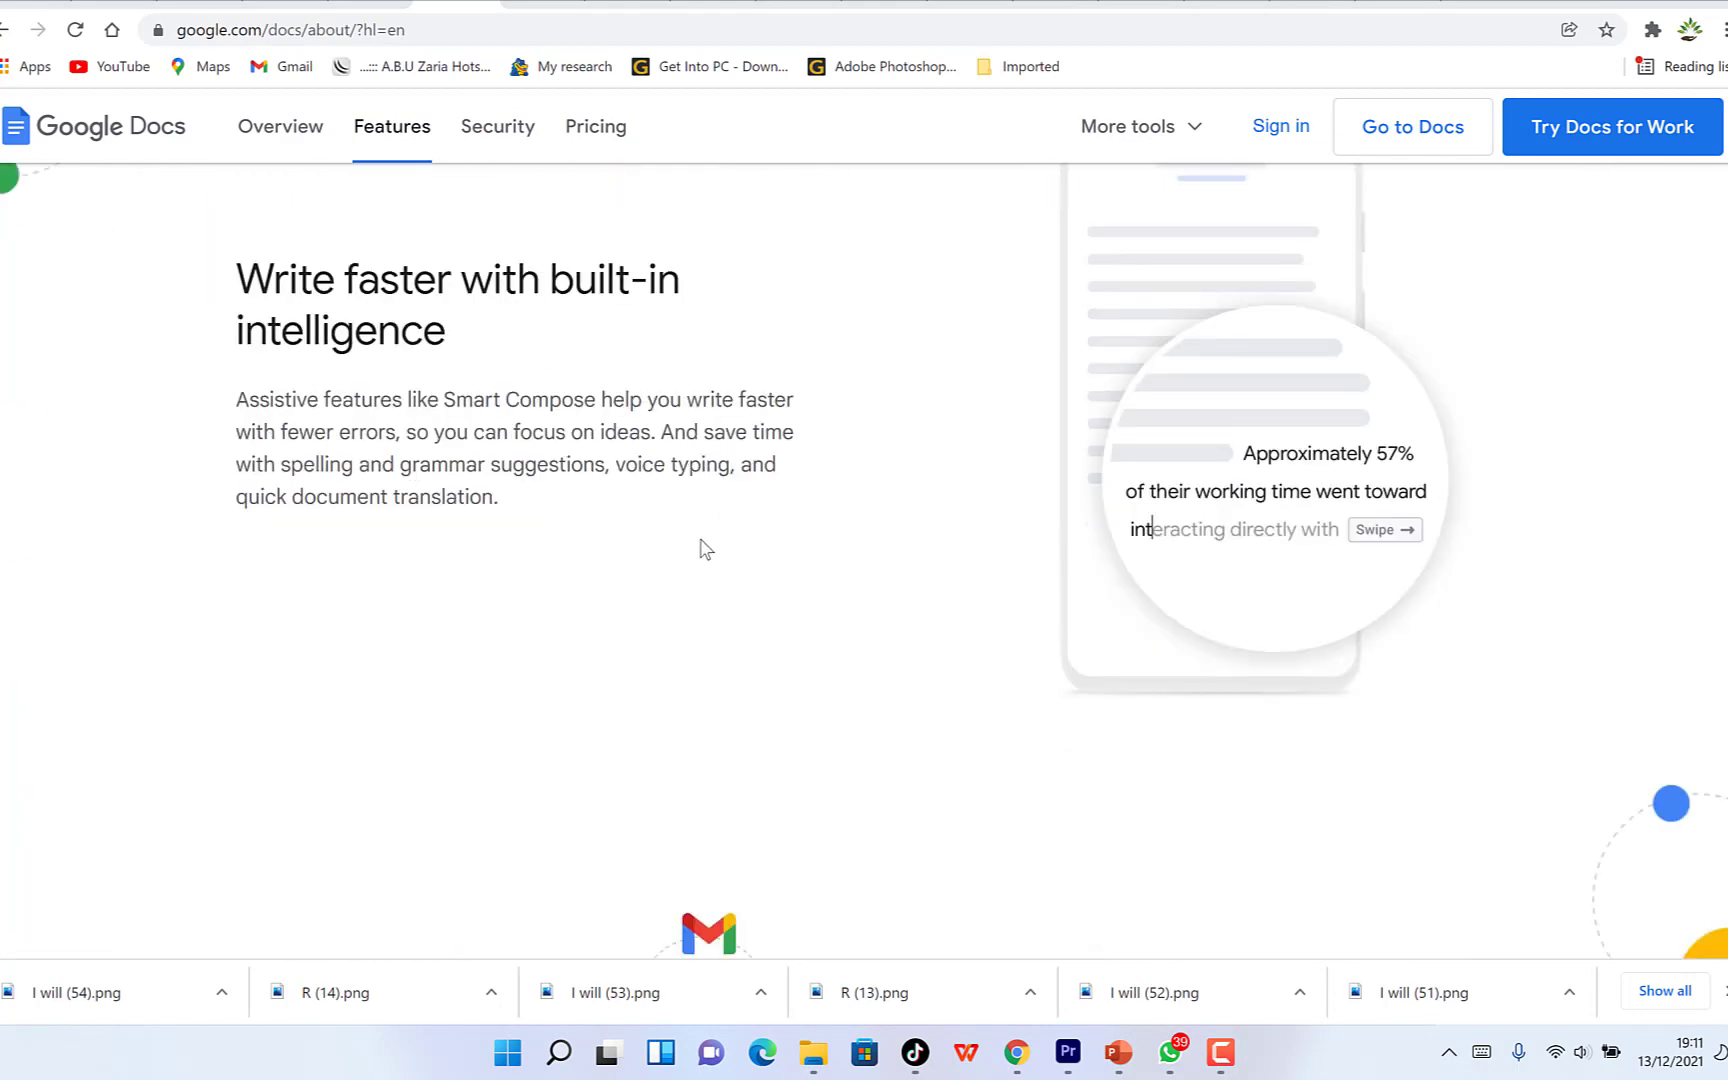
pyautogui.scroll(-1, 702, 548)
pyautogui.scroll(2, 700, 540)
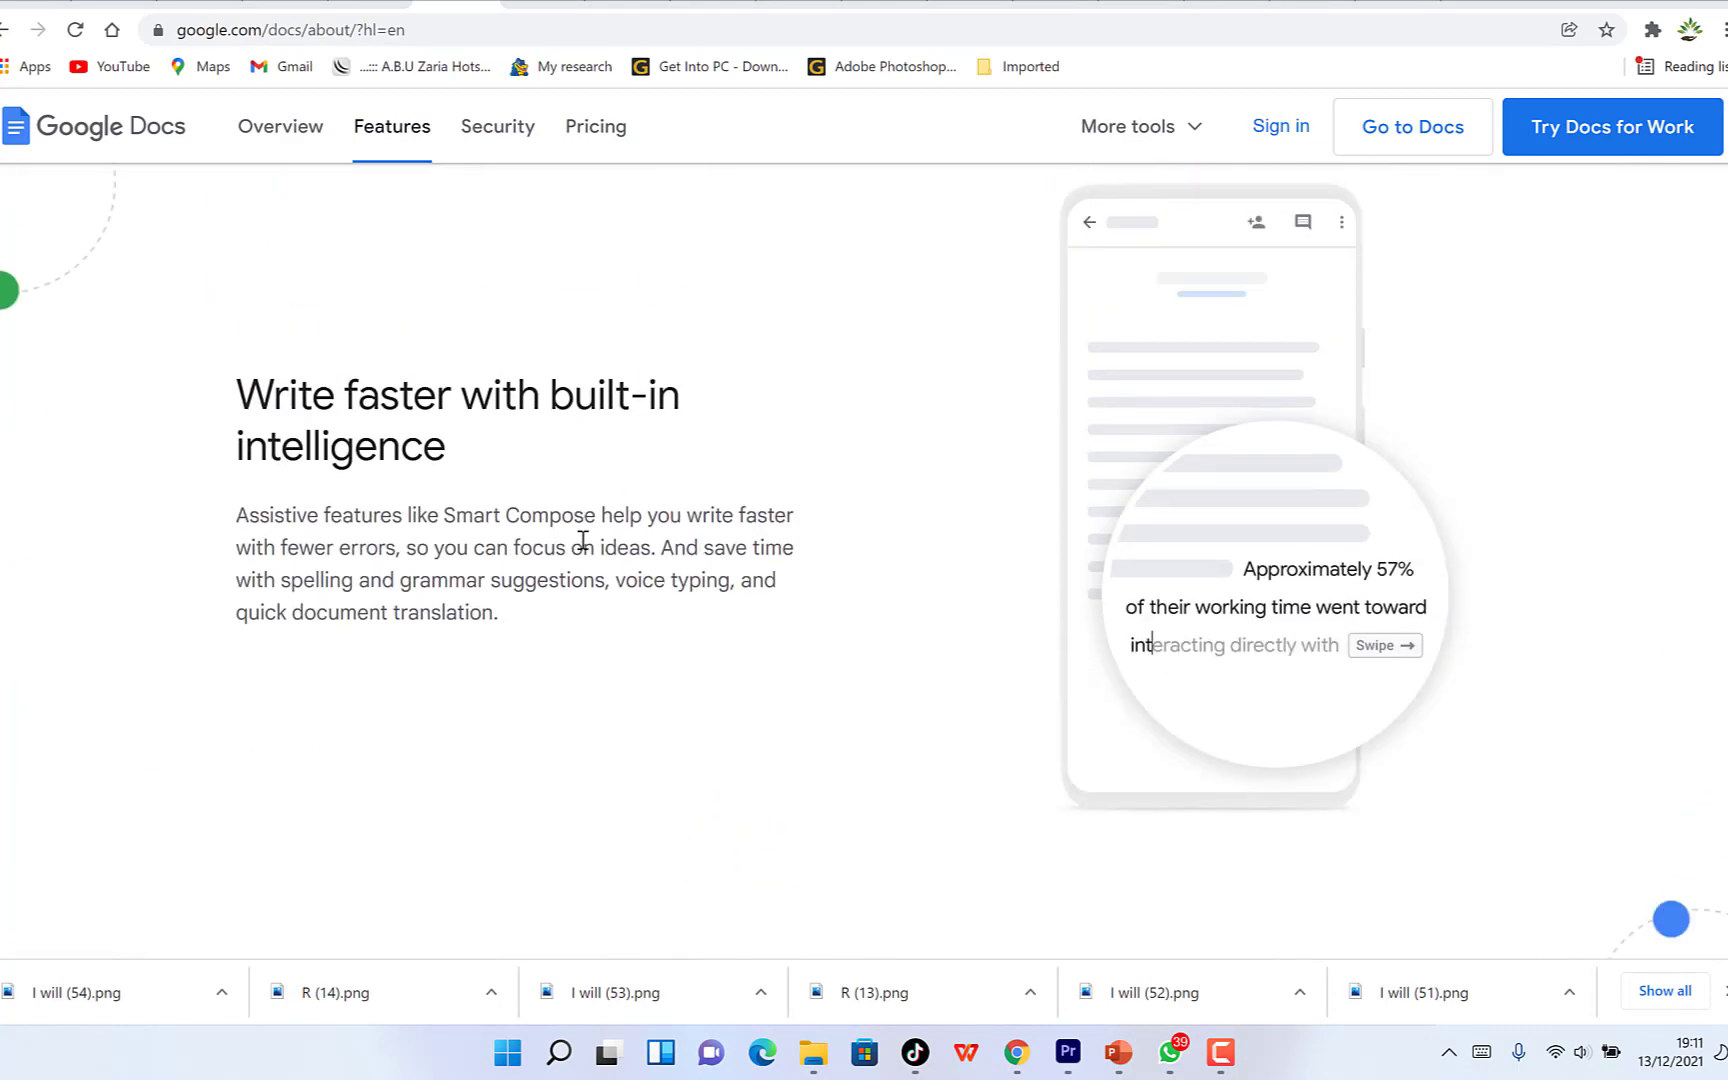
pyautogui.scroll(-8, 600, 545)
pyautogui.scroll(-1, 627, 536)
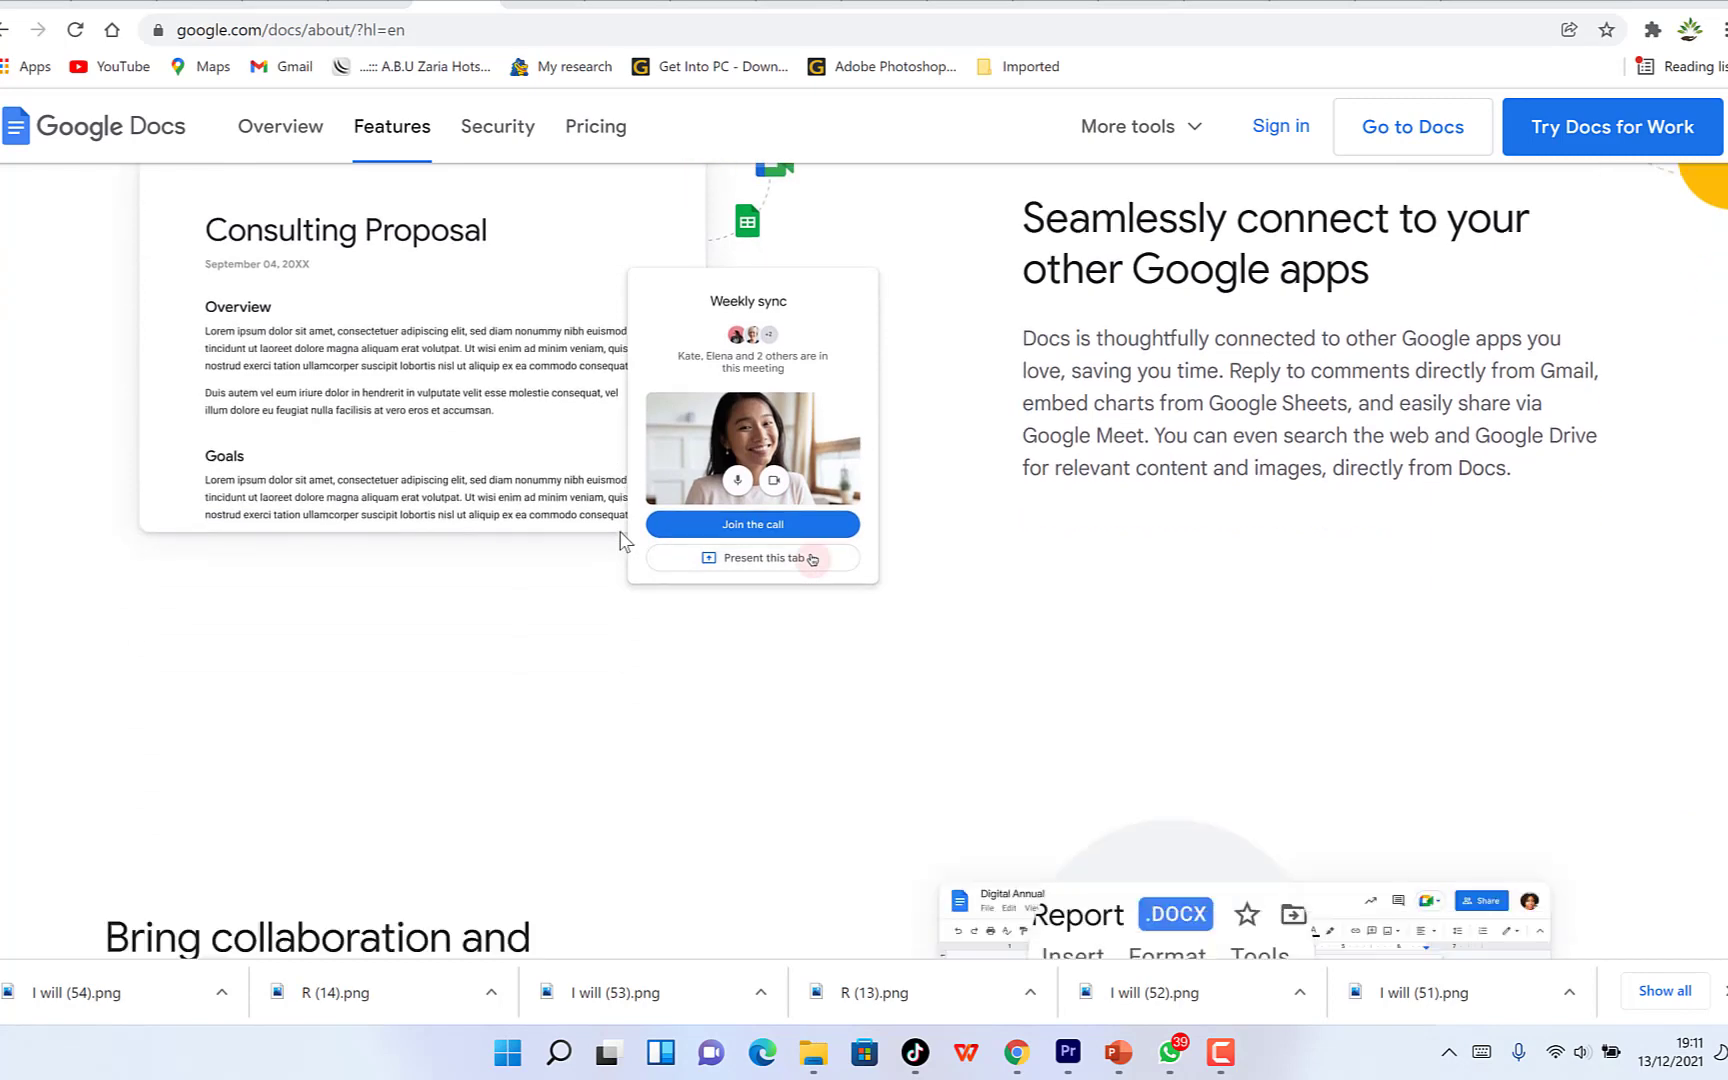
pyautogui.scroll(-4, 630, 540)
pyautogui.scroll(-2, 598, 550)
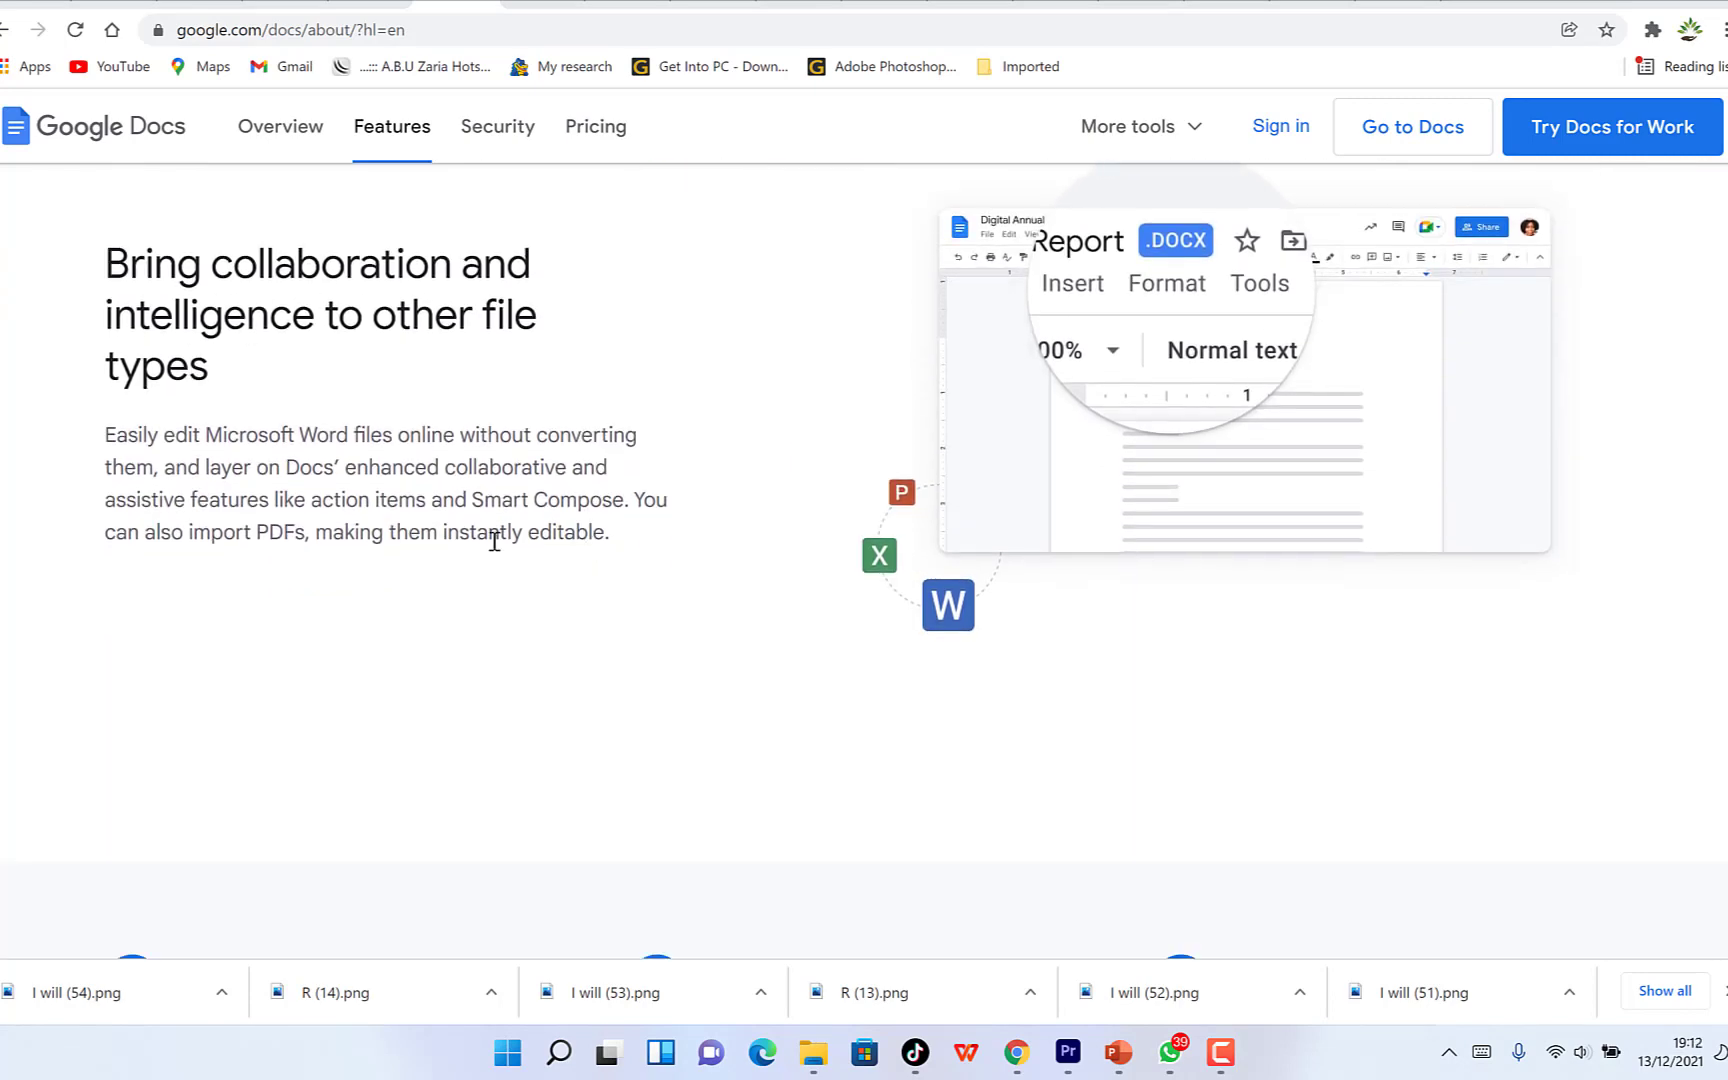
pyautogui.scroll(-3, 621, 424)
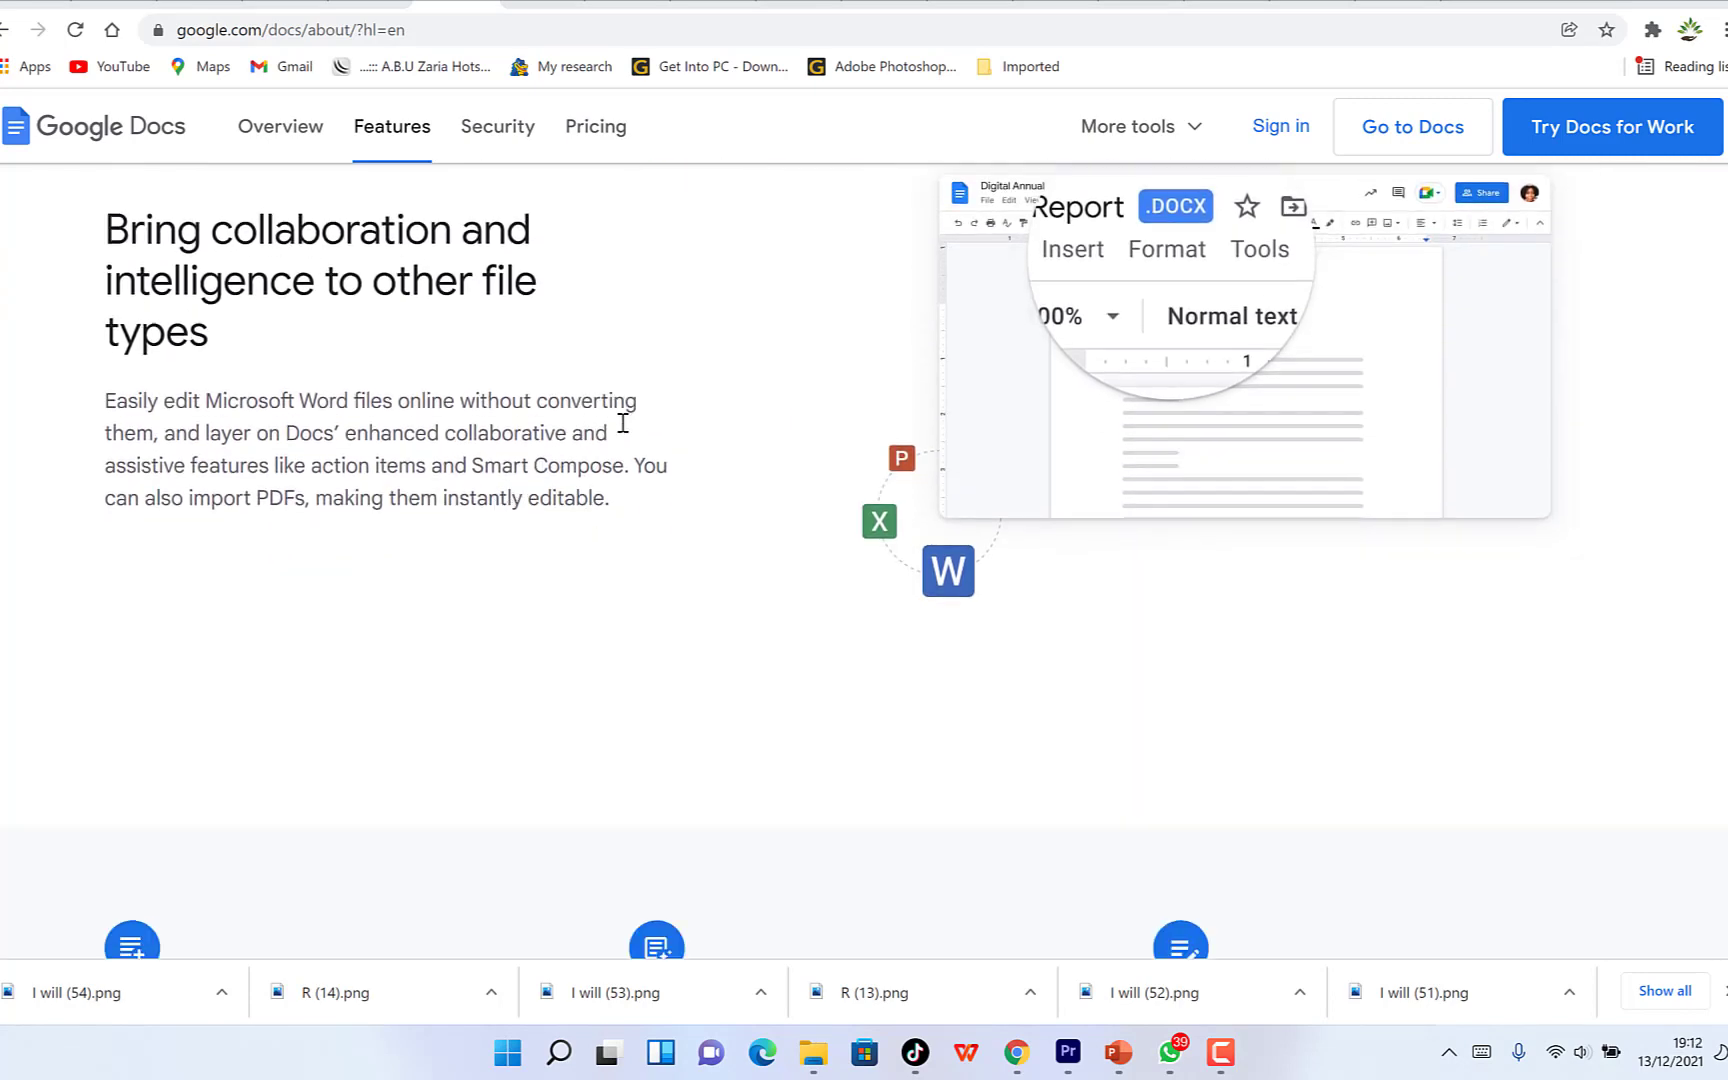
pyautogui.scroll(4, 648, 424)
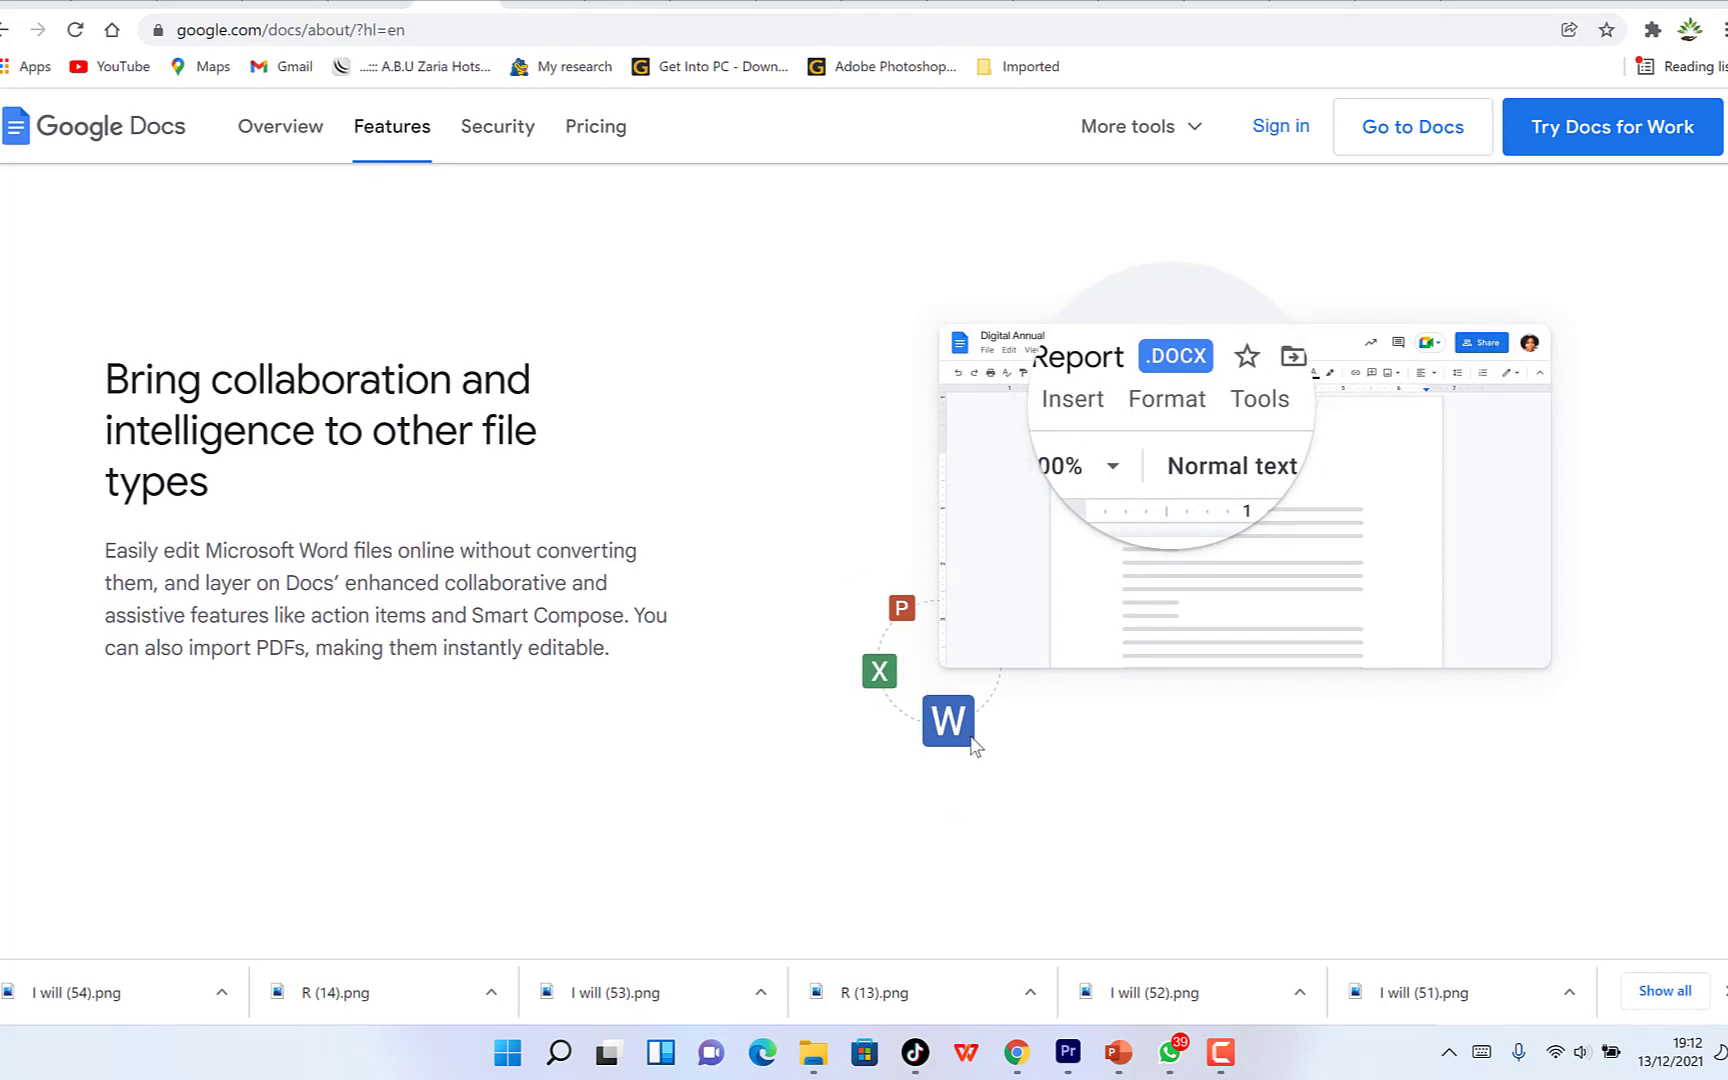
pyautogui.scroll(-7, 968, 683)
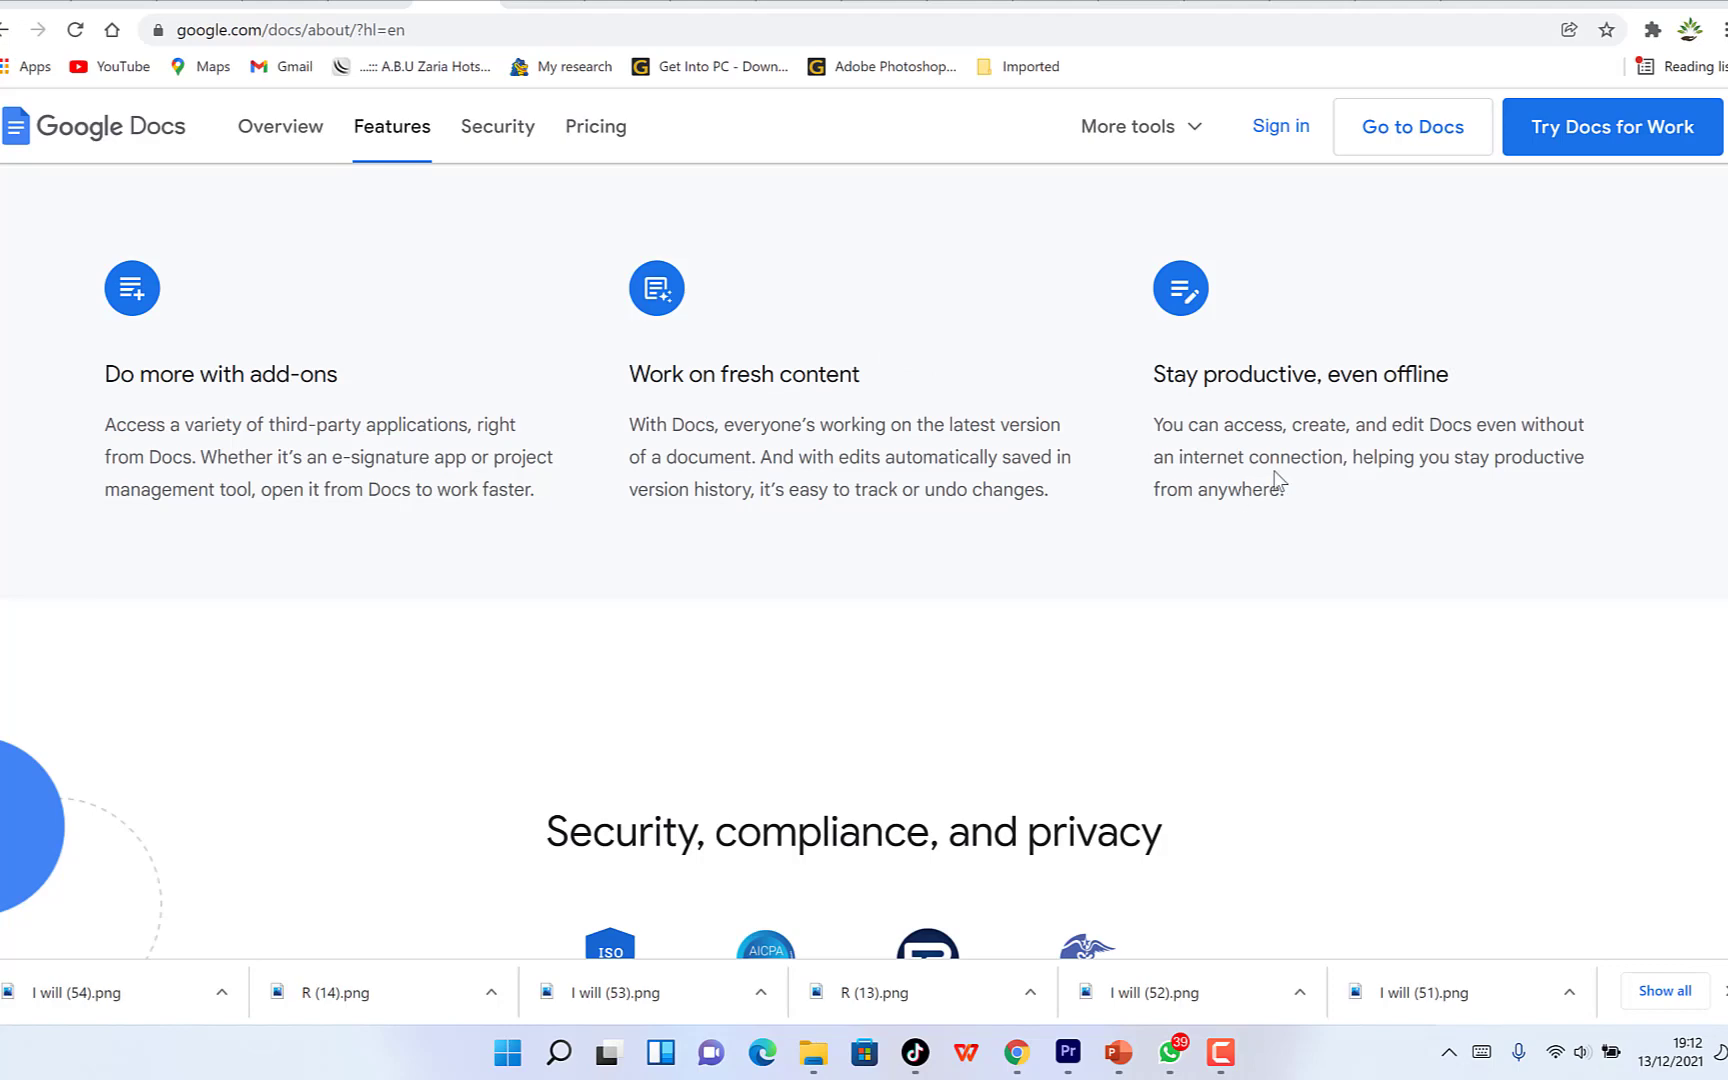
# - Examine the security information and compare the features of the free Personal and Business Standard plans
pyautogui.scroll(-5, 995, 555)
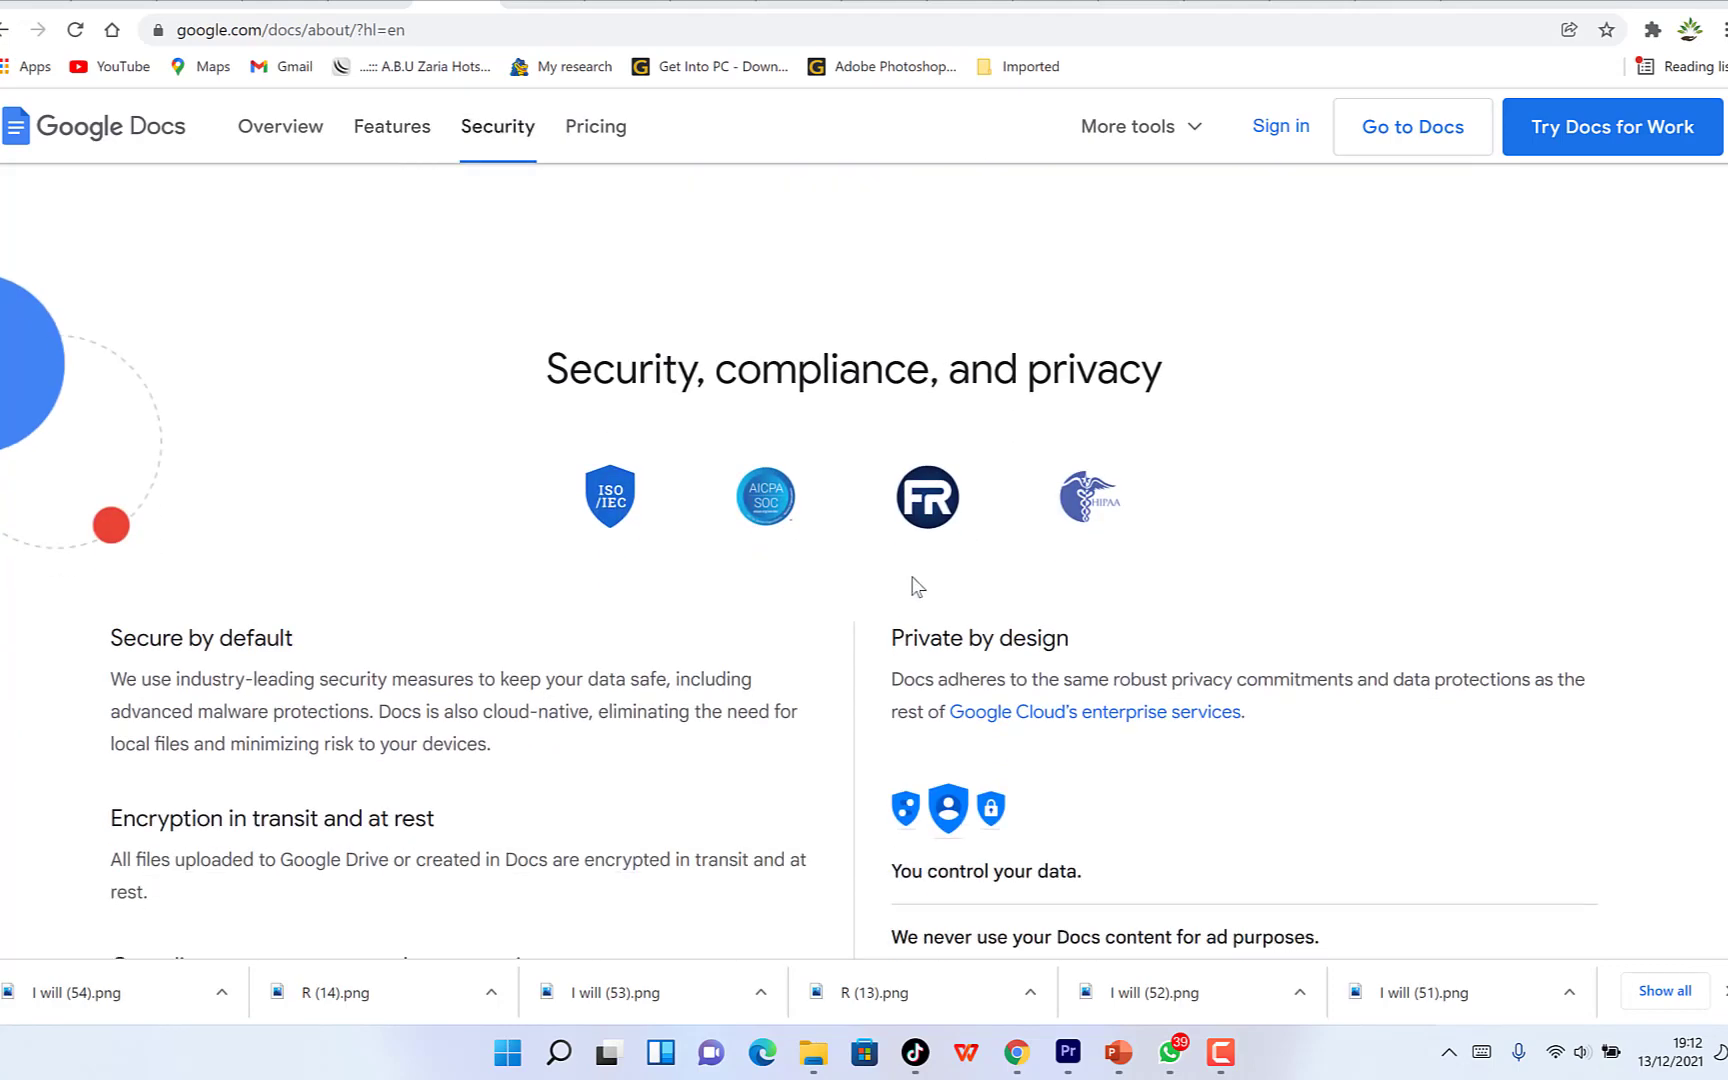
pyautogui.scroll(-1, 917, 587)
pyautogui.scroll(-6, 903, 576)
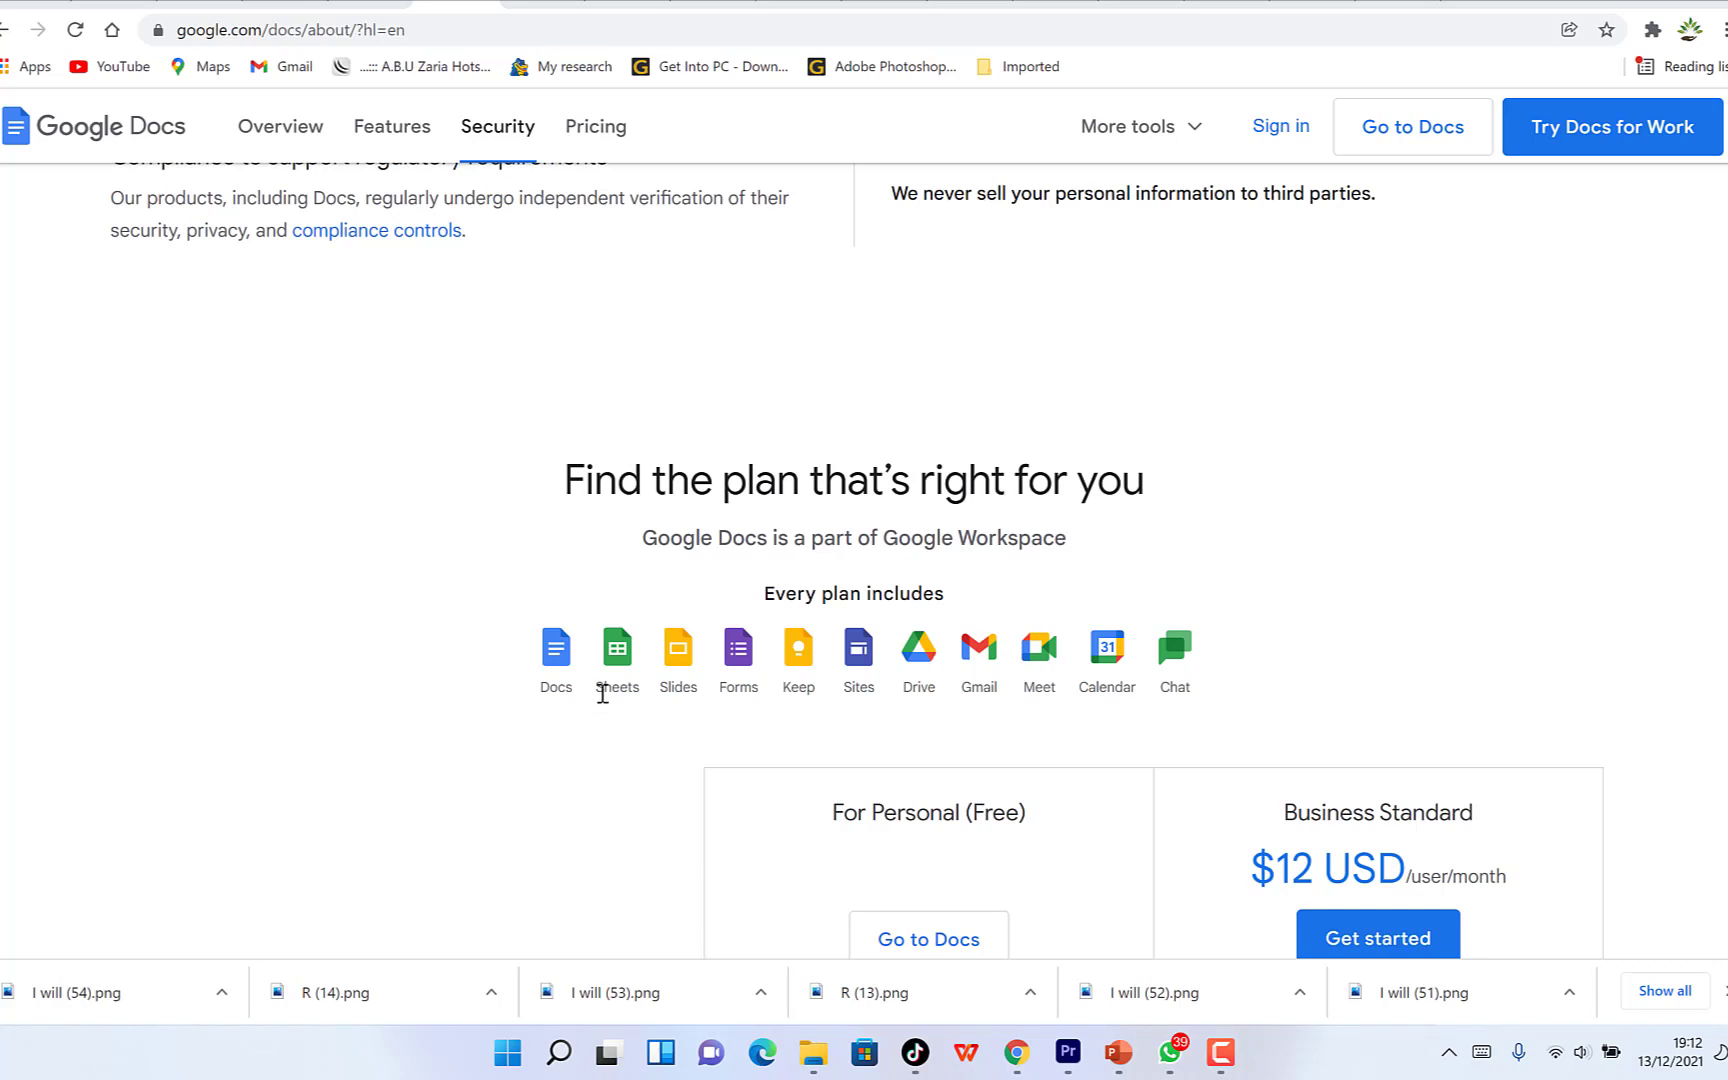
pyautogui.scroll(-3, 718, 714)
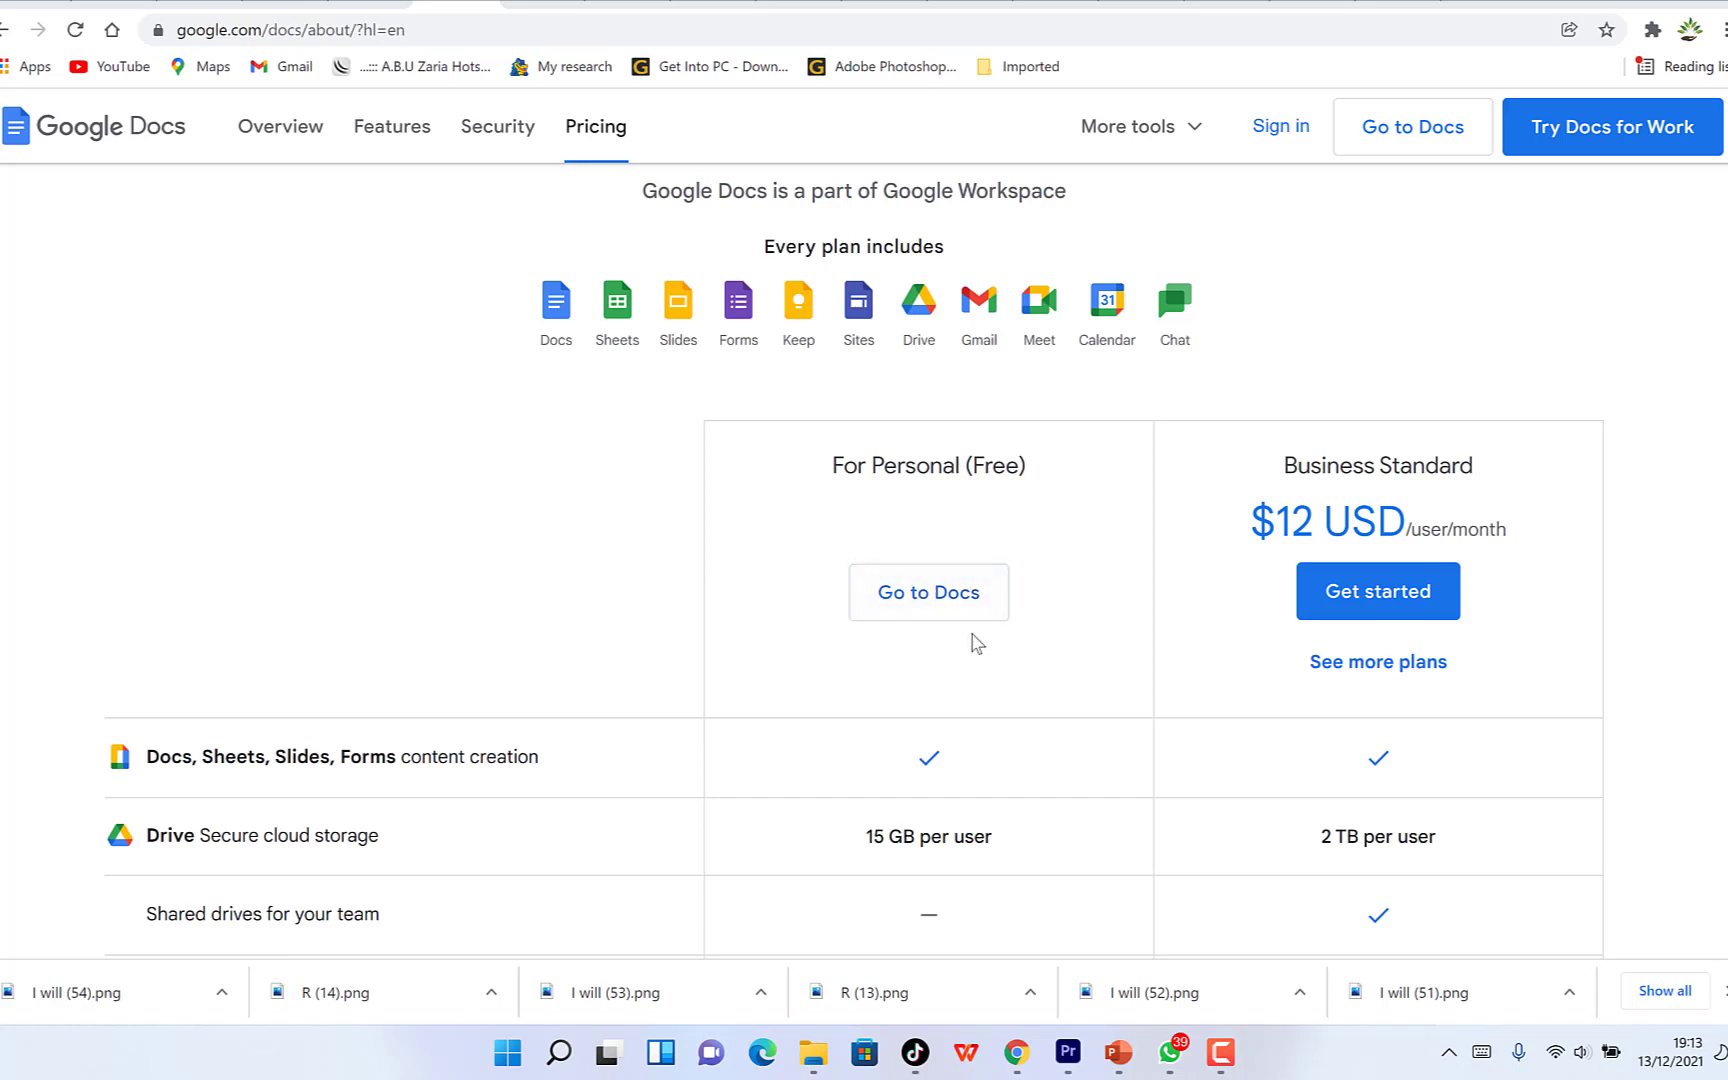
pyautogui.scroll(-3, 977, 643)
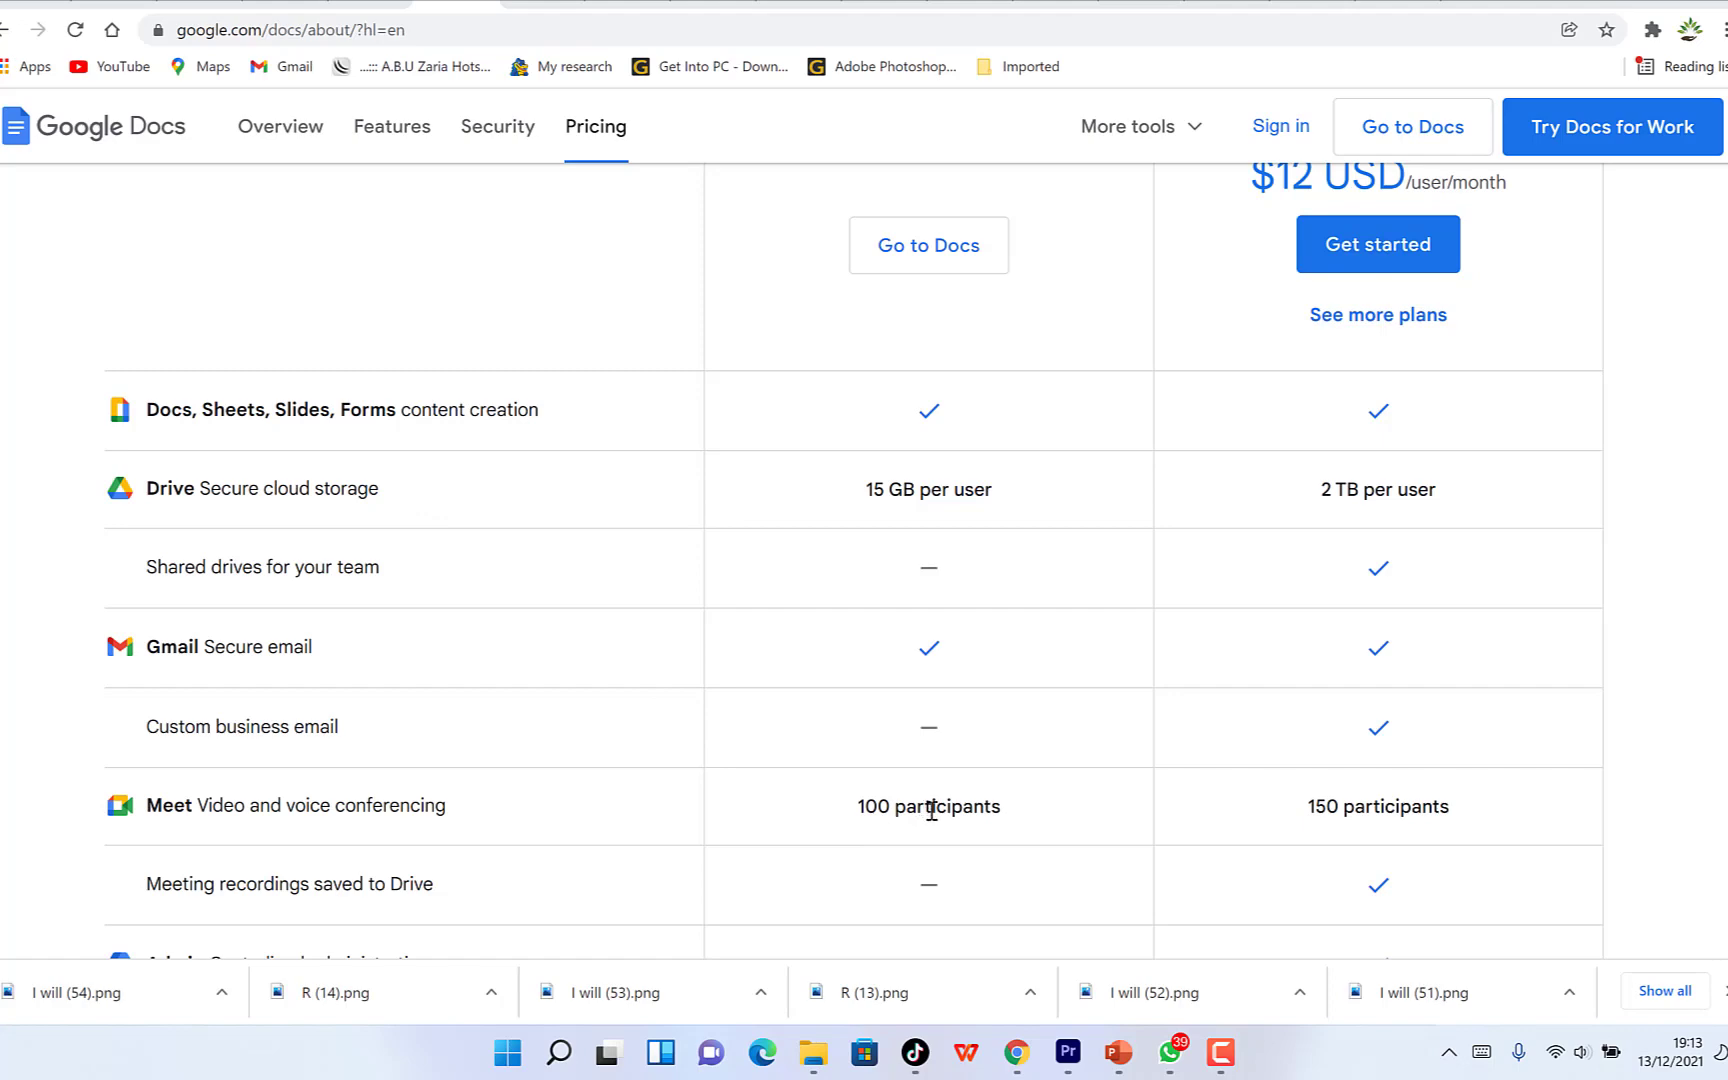
pyautogui.scroll(-3, 931, 812)
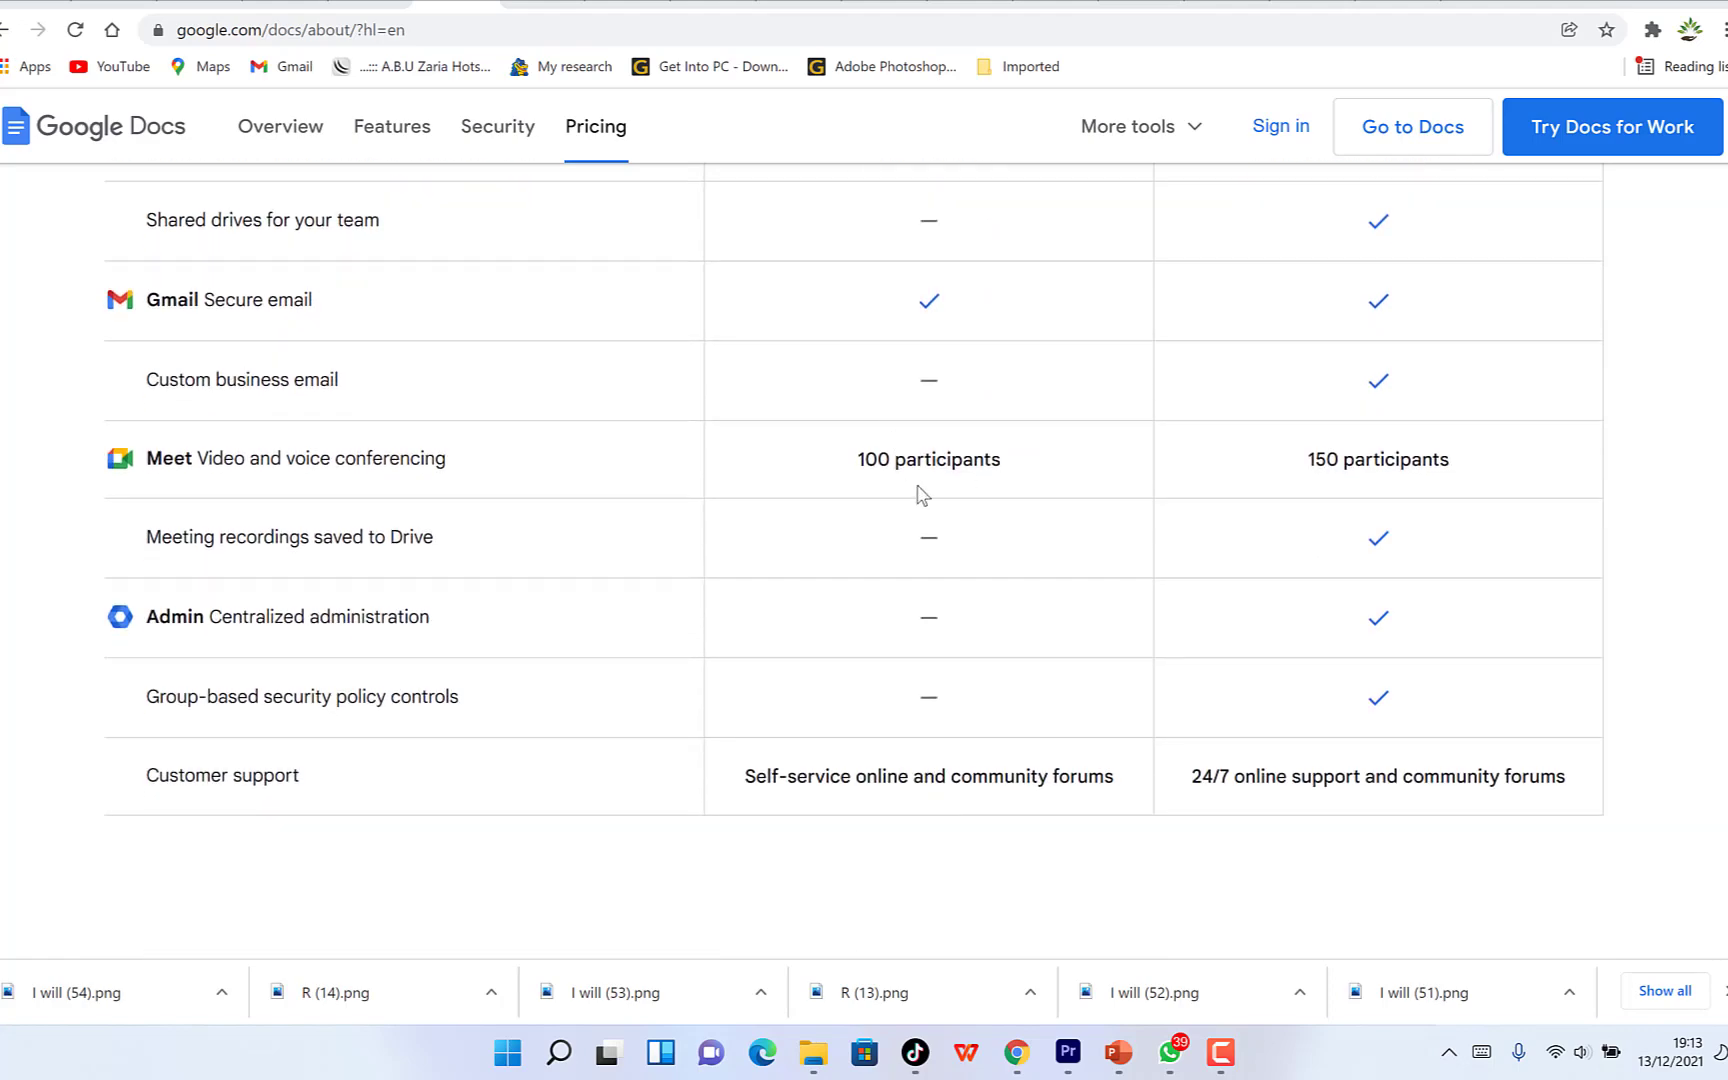
pyautogui.scroll(-3, 885, 505)
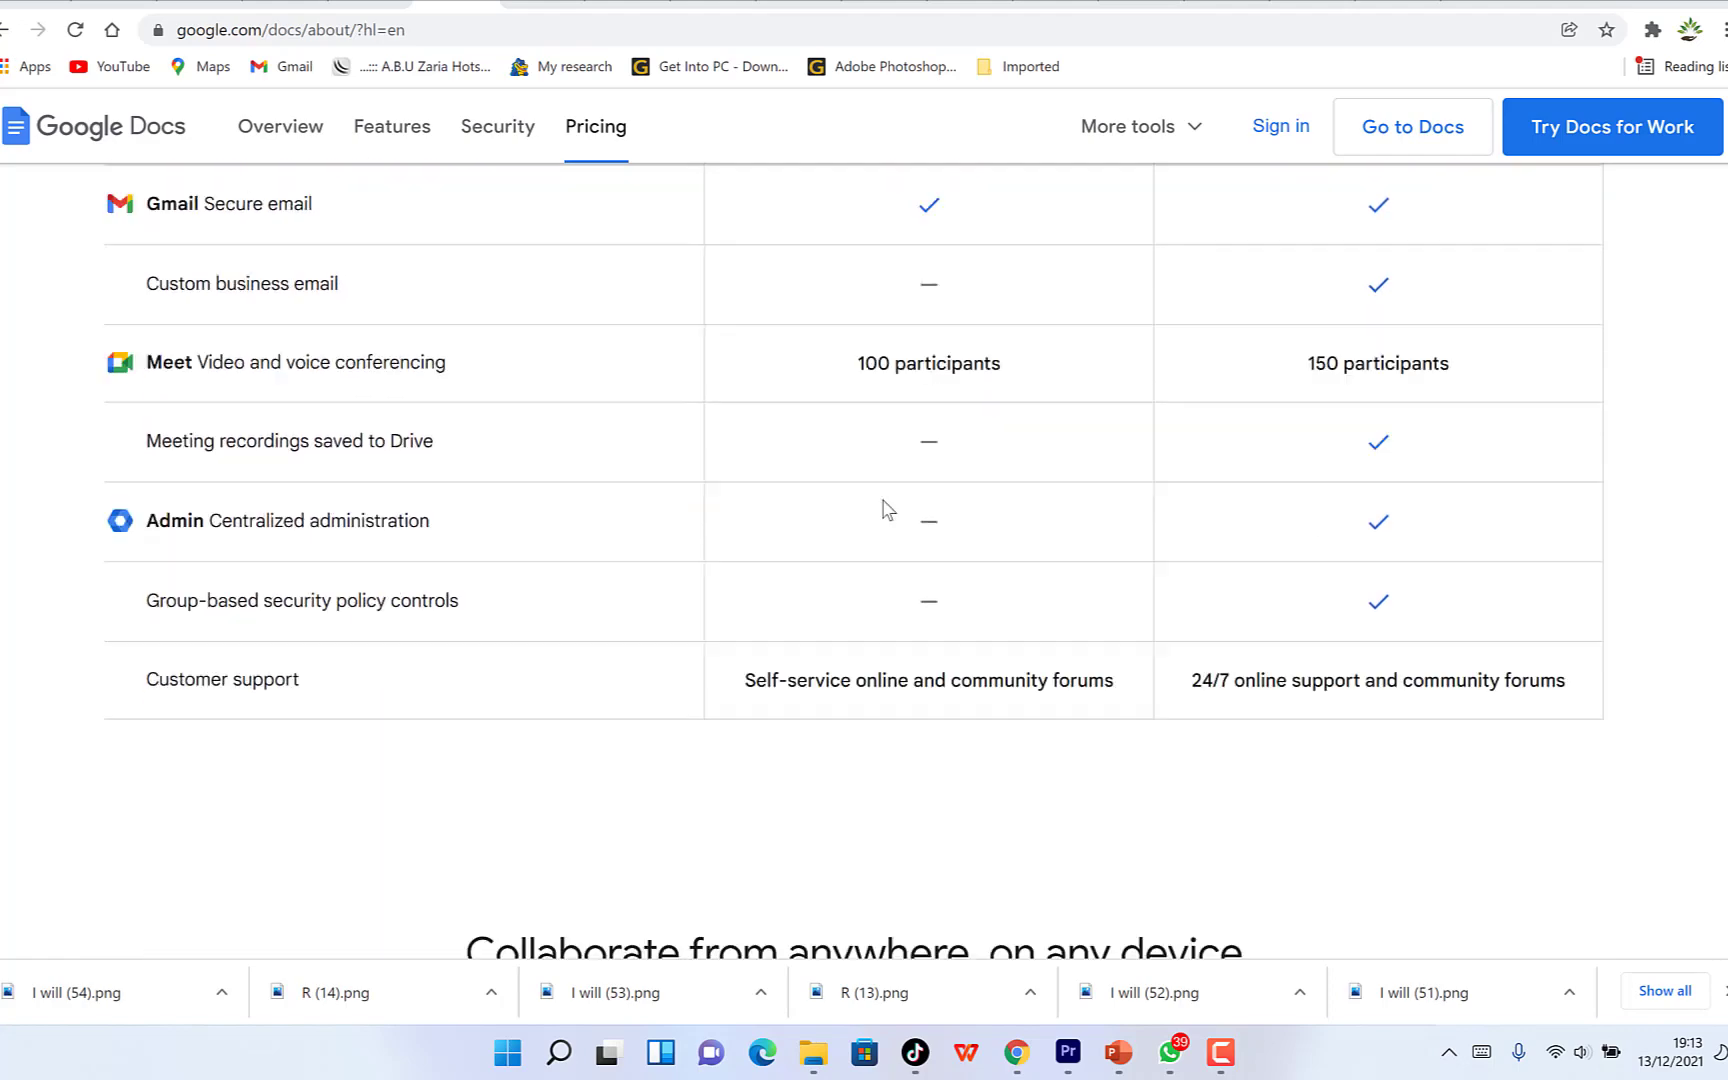
pyautogui.scroll(9, 885, 505)
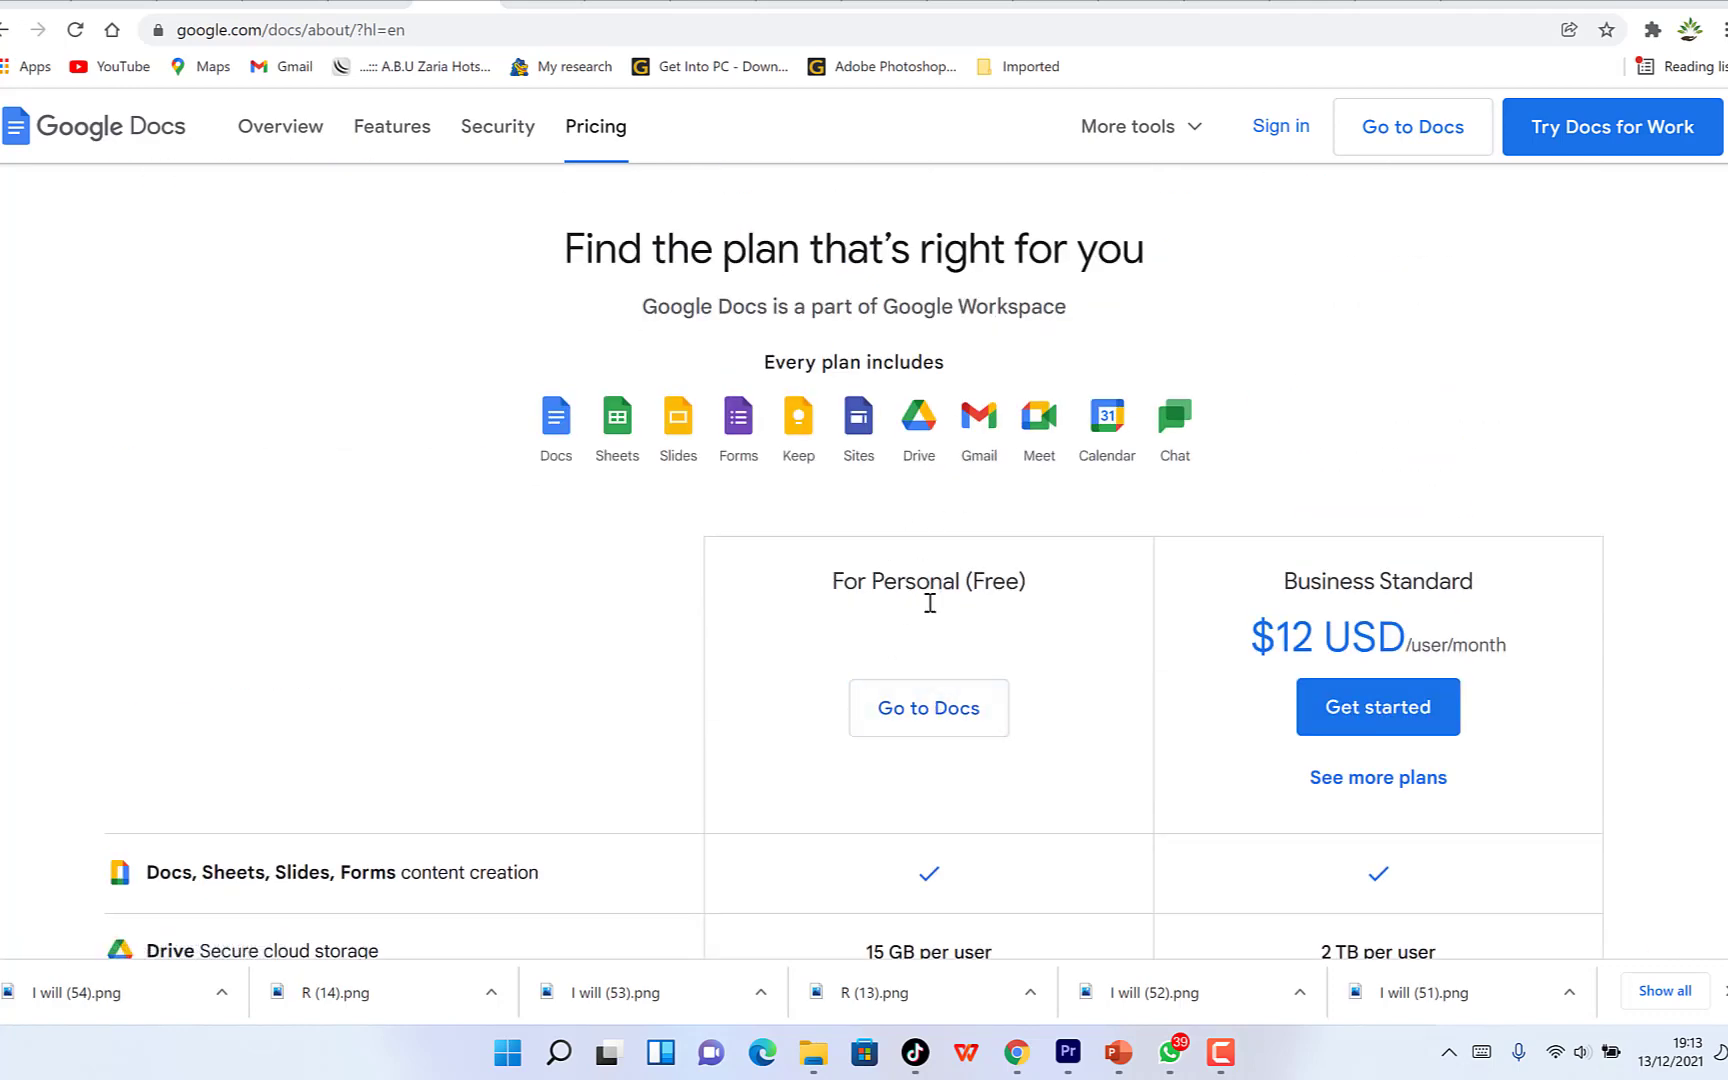
# - Go to the Docs home page from the free Personal plan and view its main navigation options
pyautogui.click(933, 720)
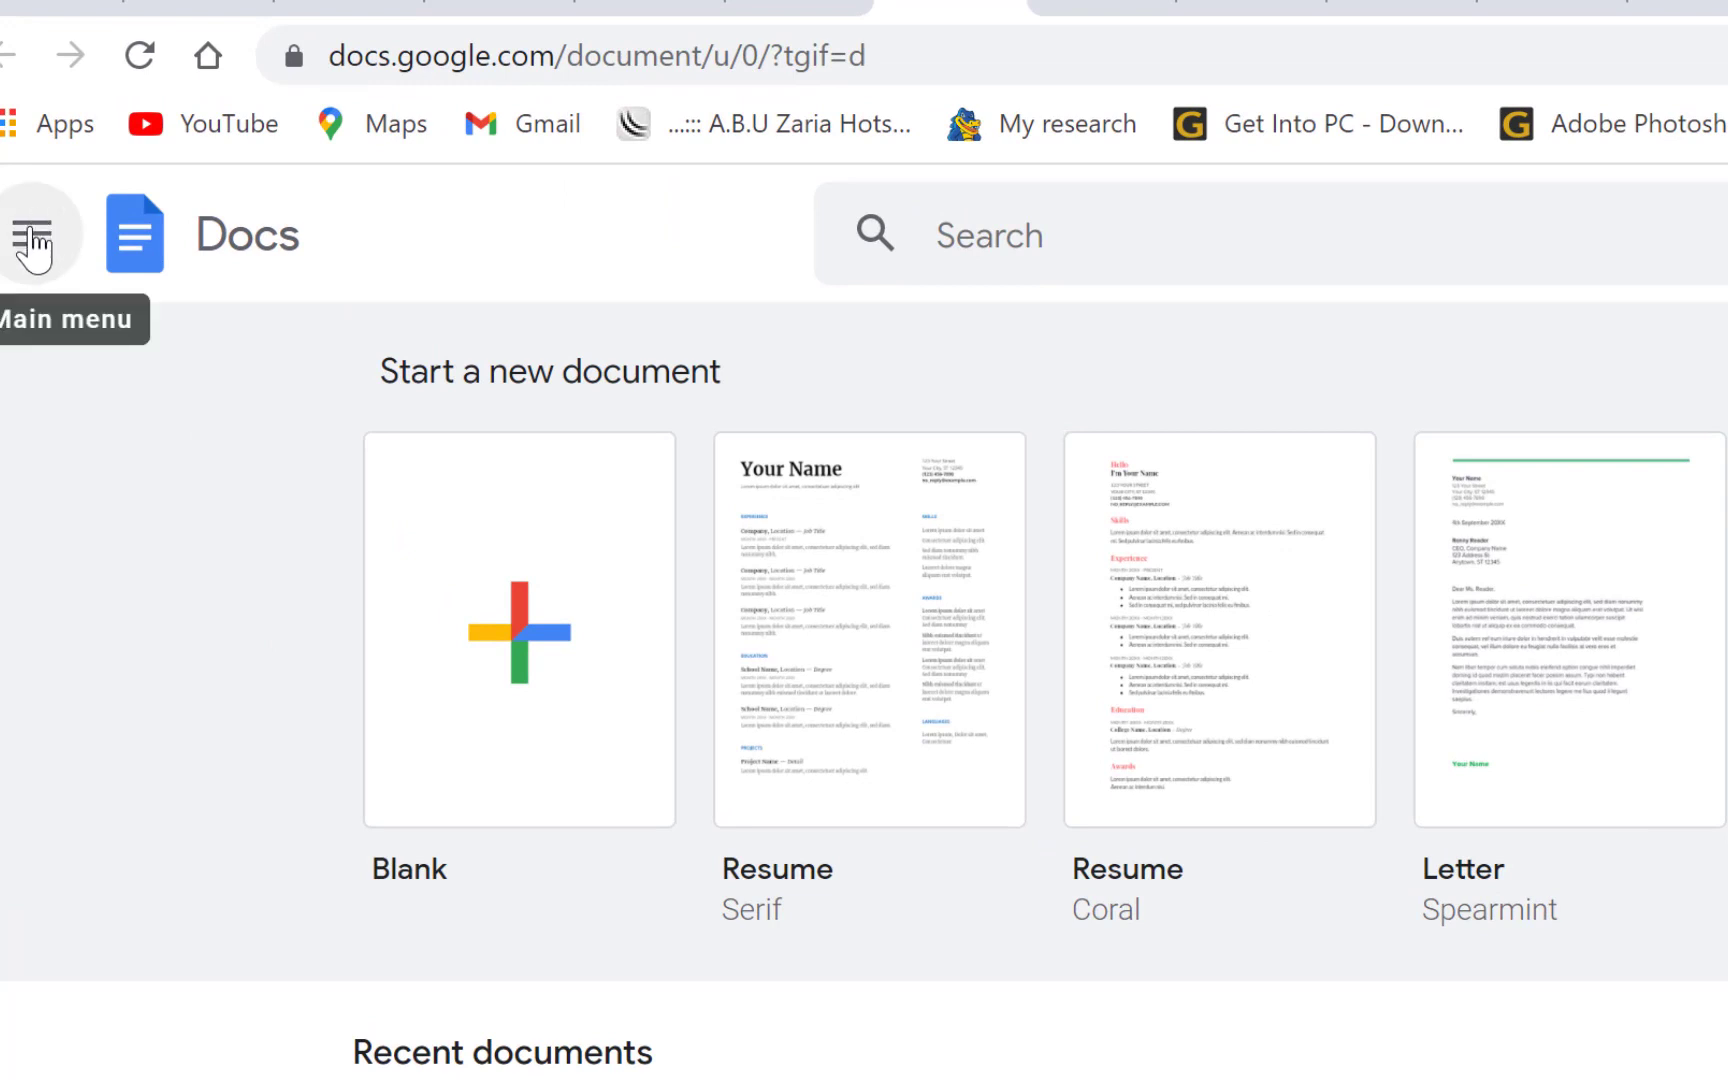
pyautogui.click(33, 240)
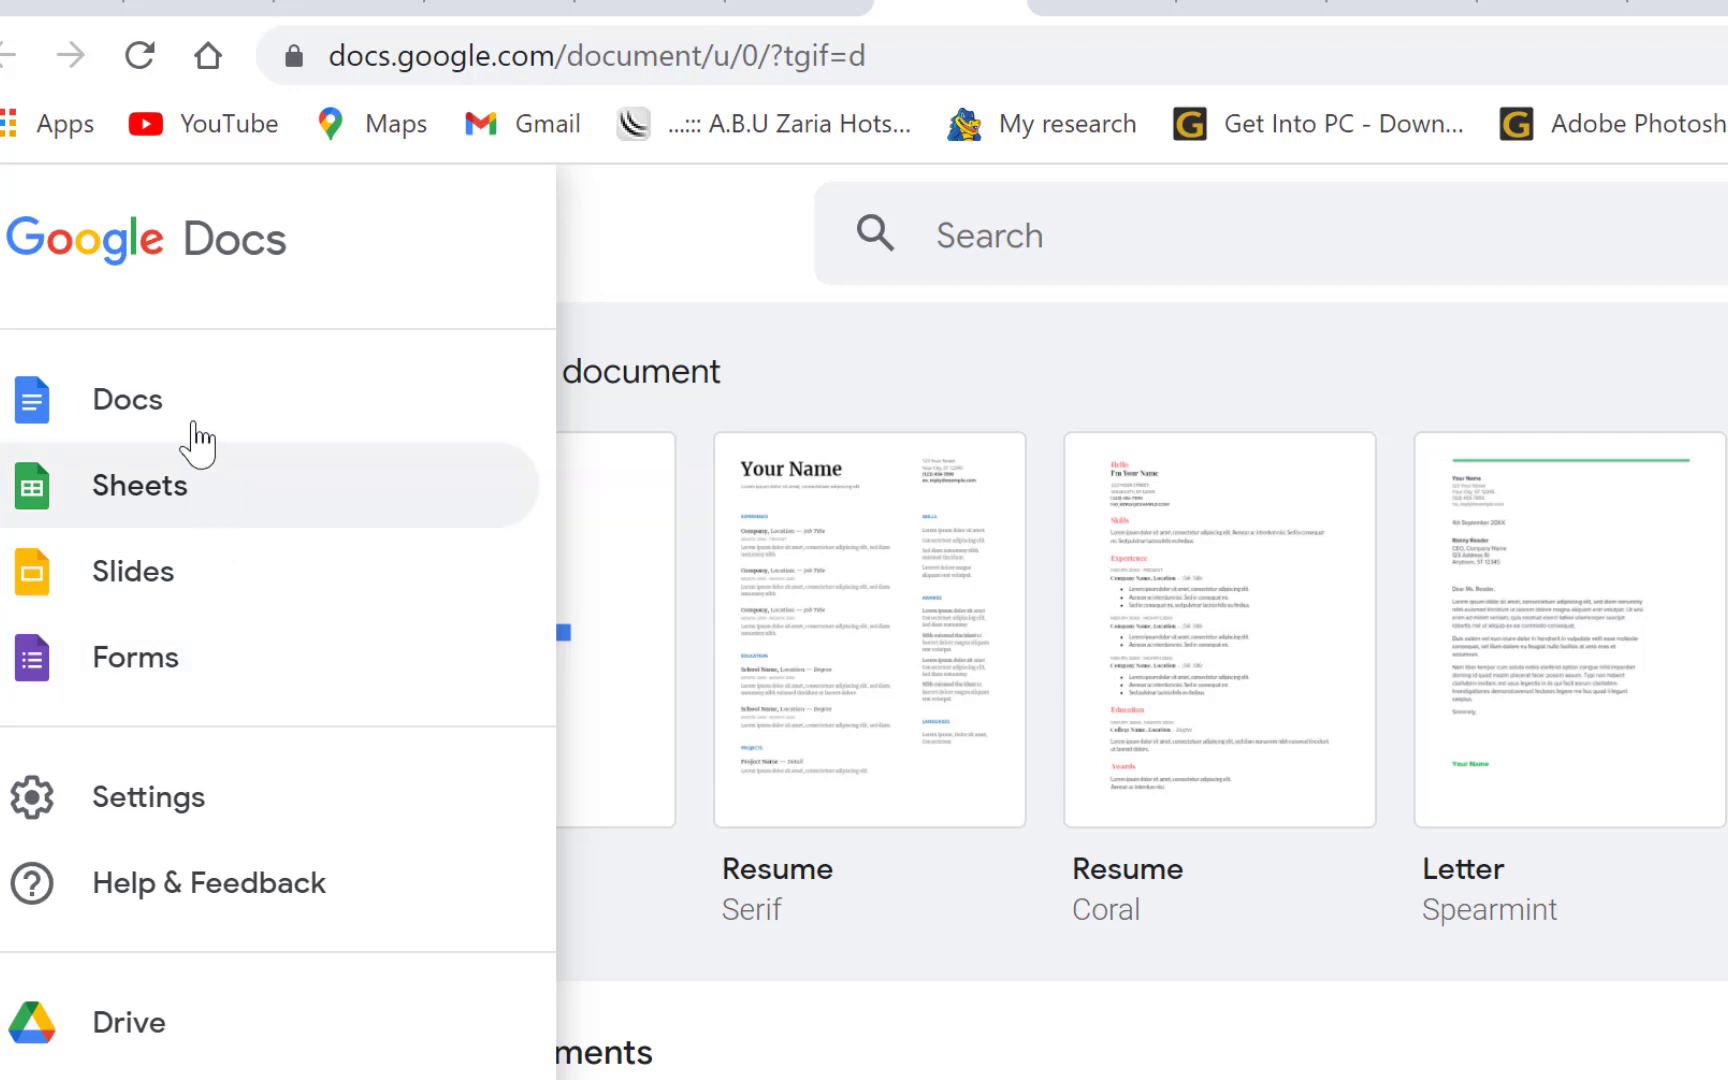
pyautogui.click(656, 285)
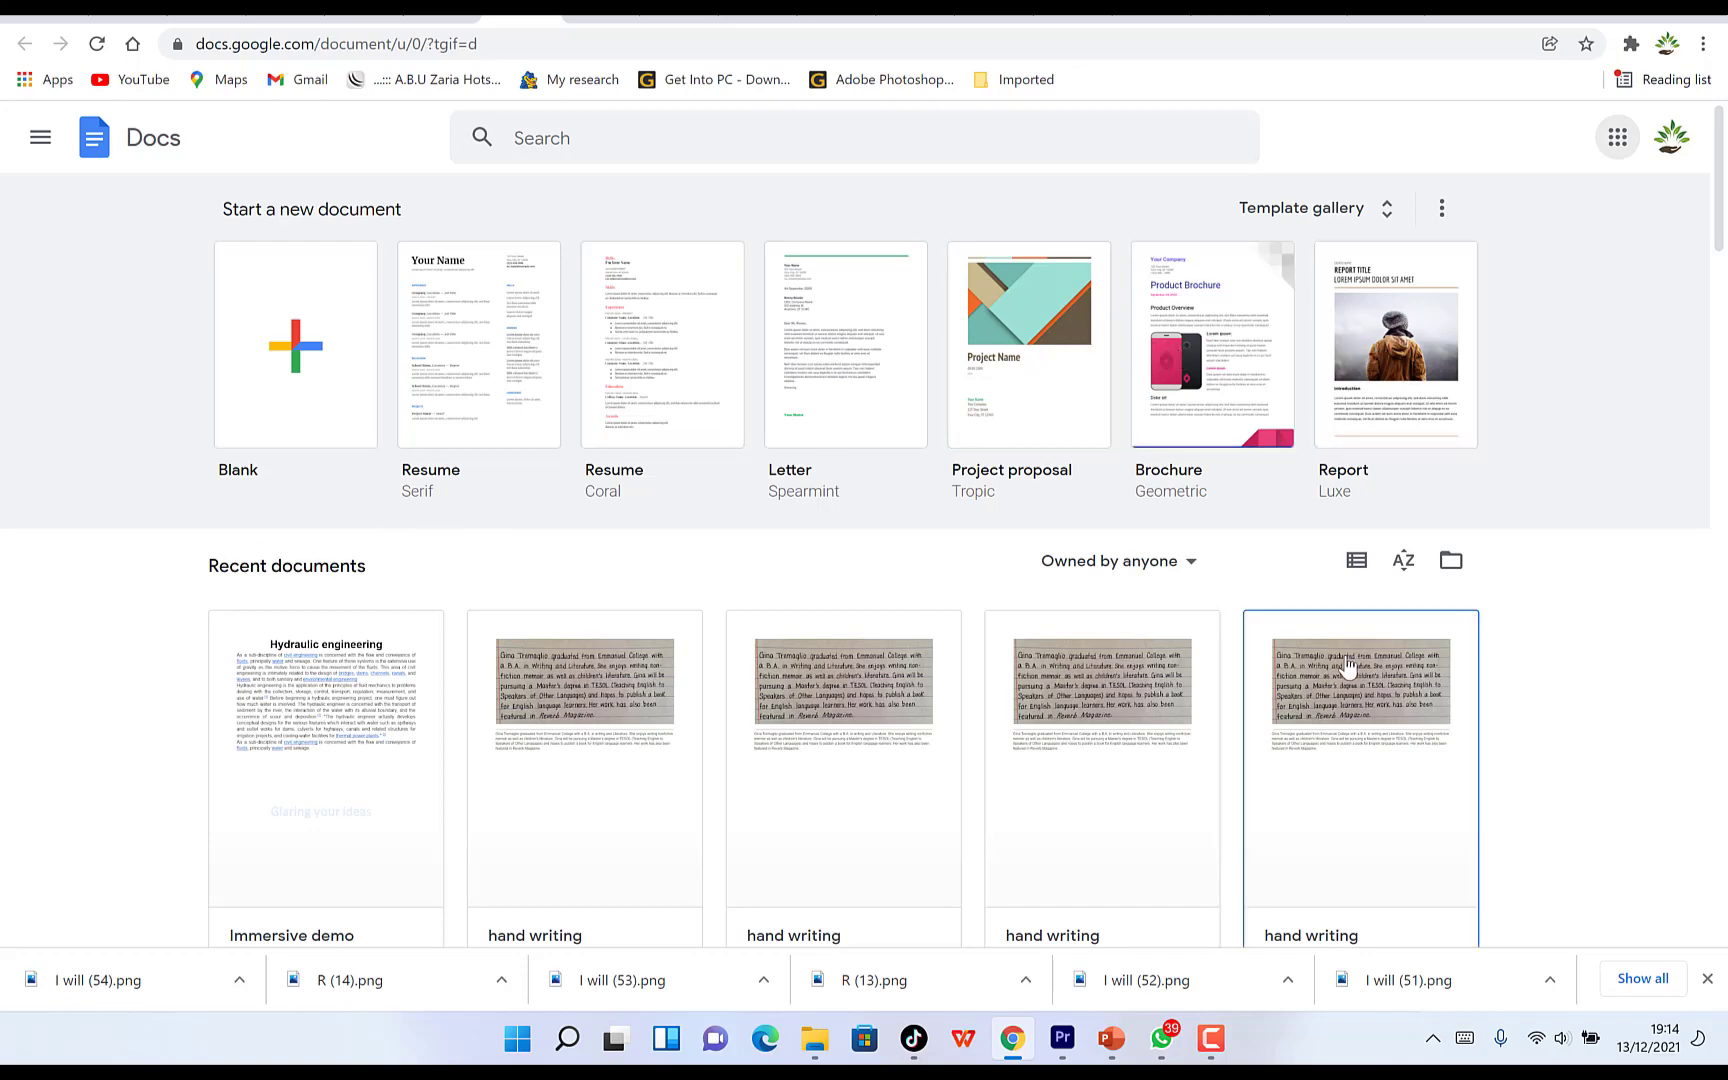
# - Look through the recent documents, and create a new blank document with the cursor in its body
pyautogui.scroll(-3, 537, 690)
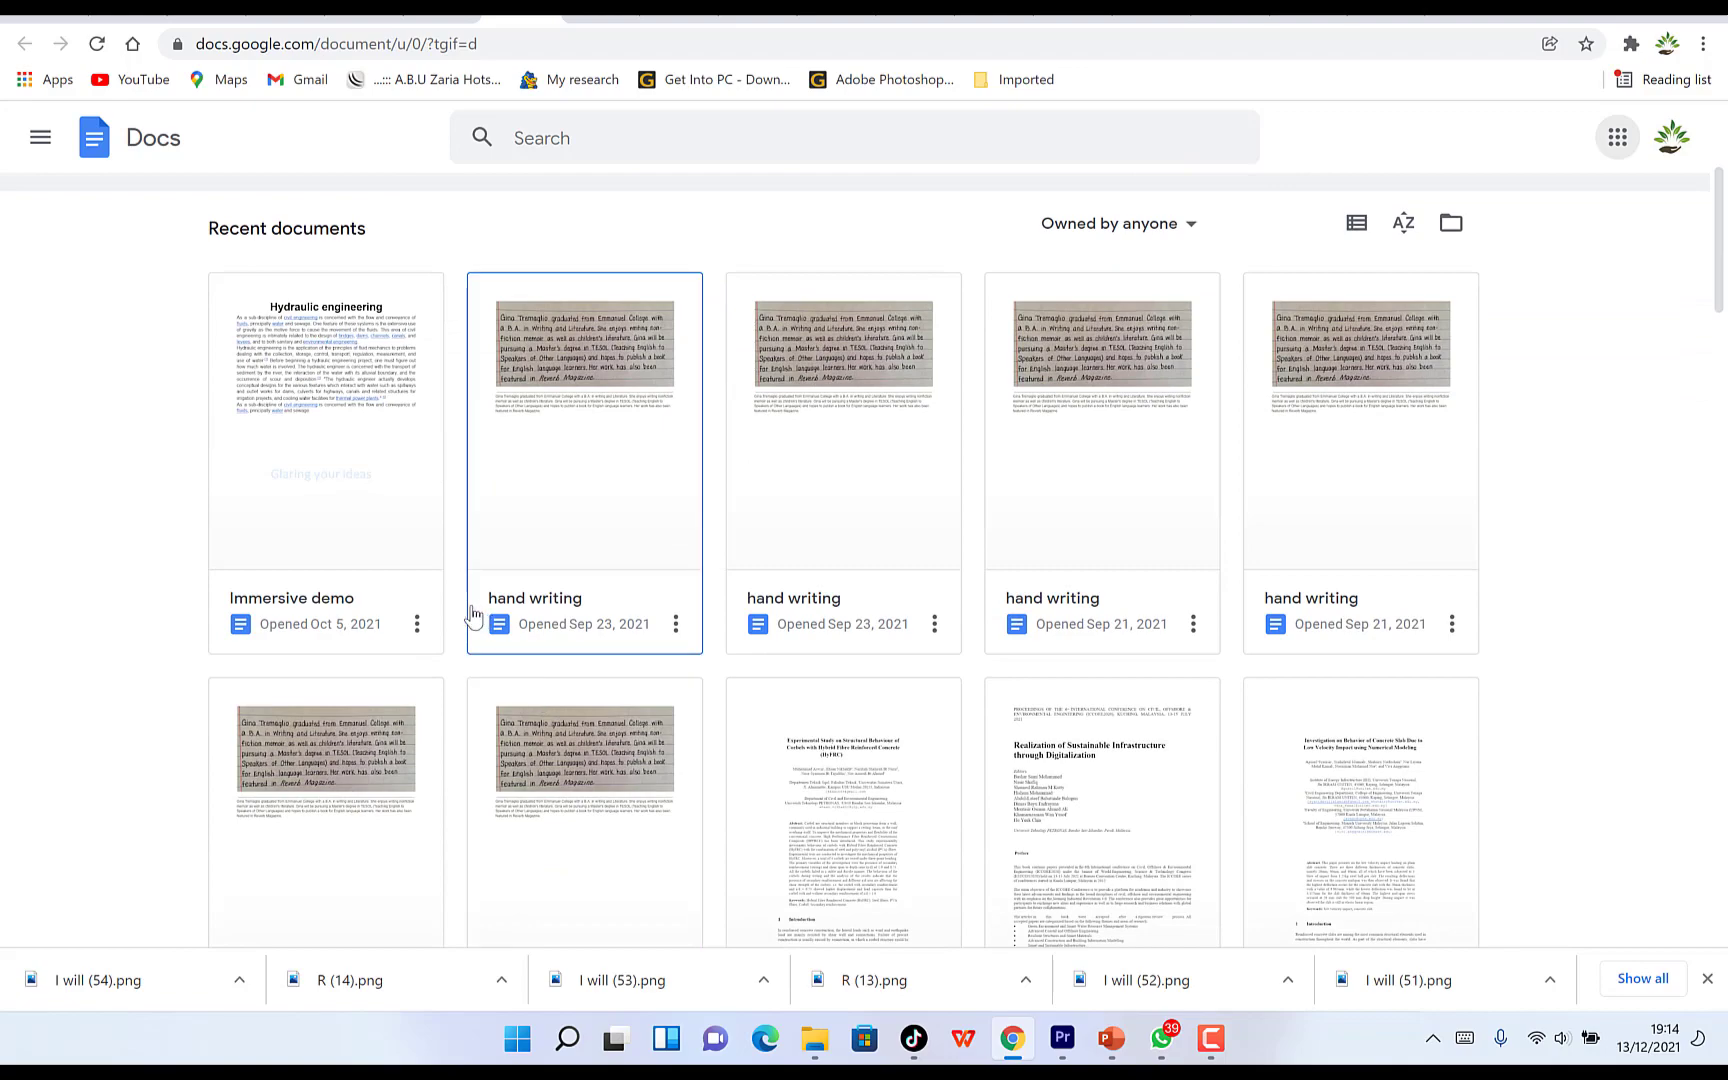
pyautogui.scroll(-3, 471, 609)
pyautogui.scroll(-5, 473, 615)
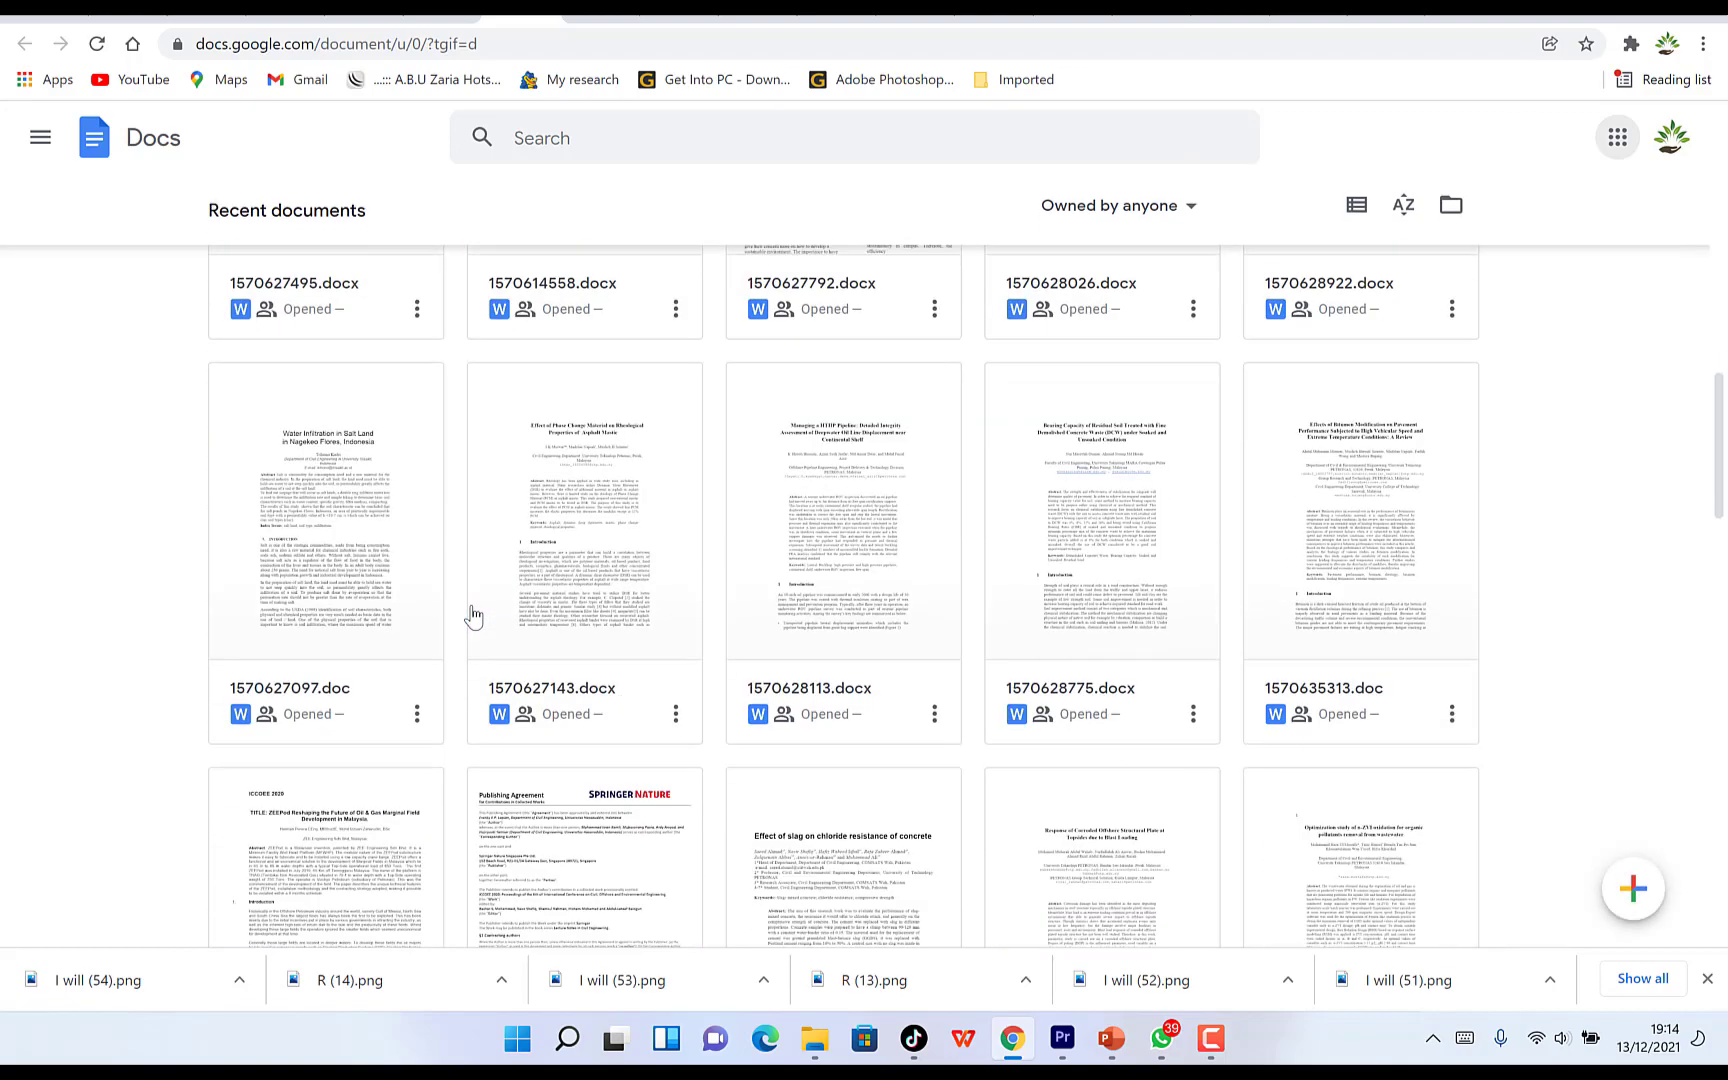
pyautogui.scroll(6, 473, 615)
pyautogui.scroll(8, 472, 612)
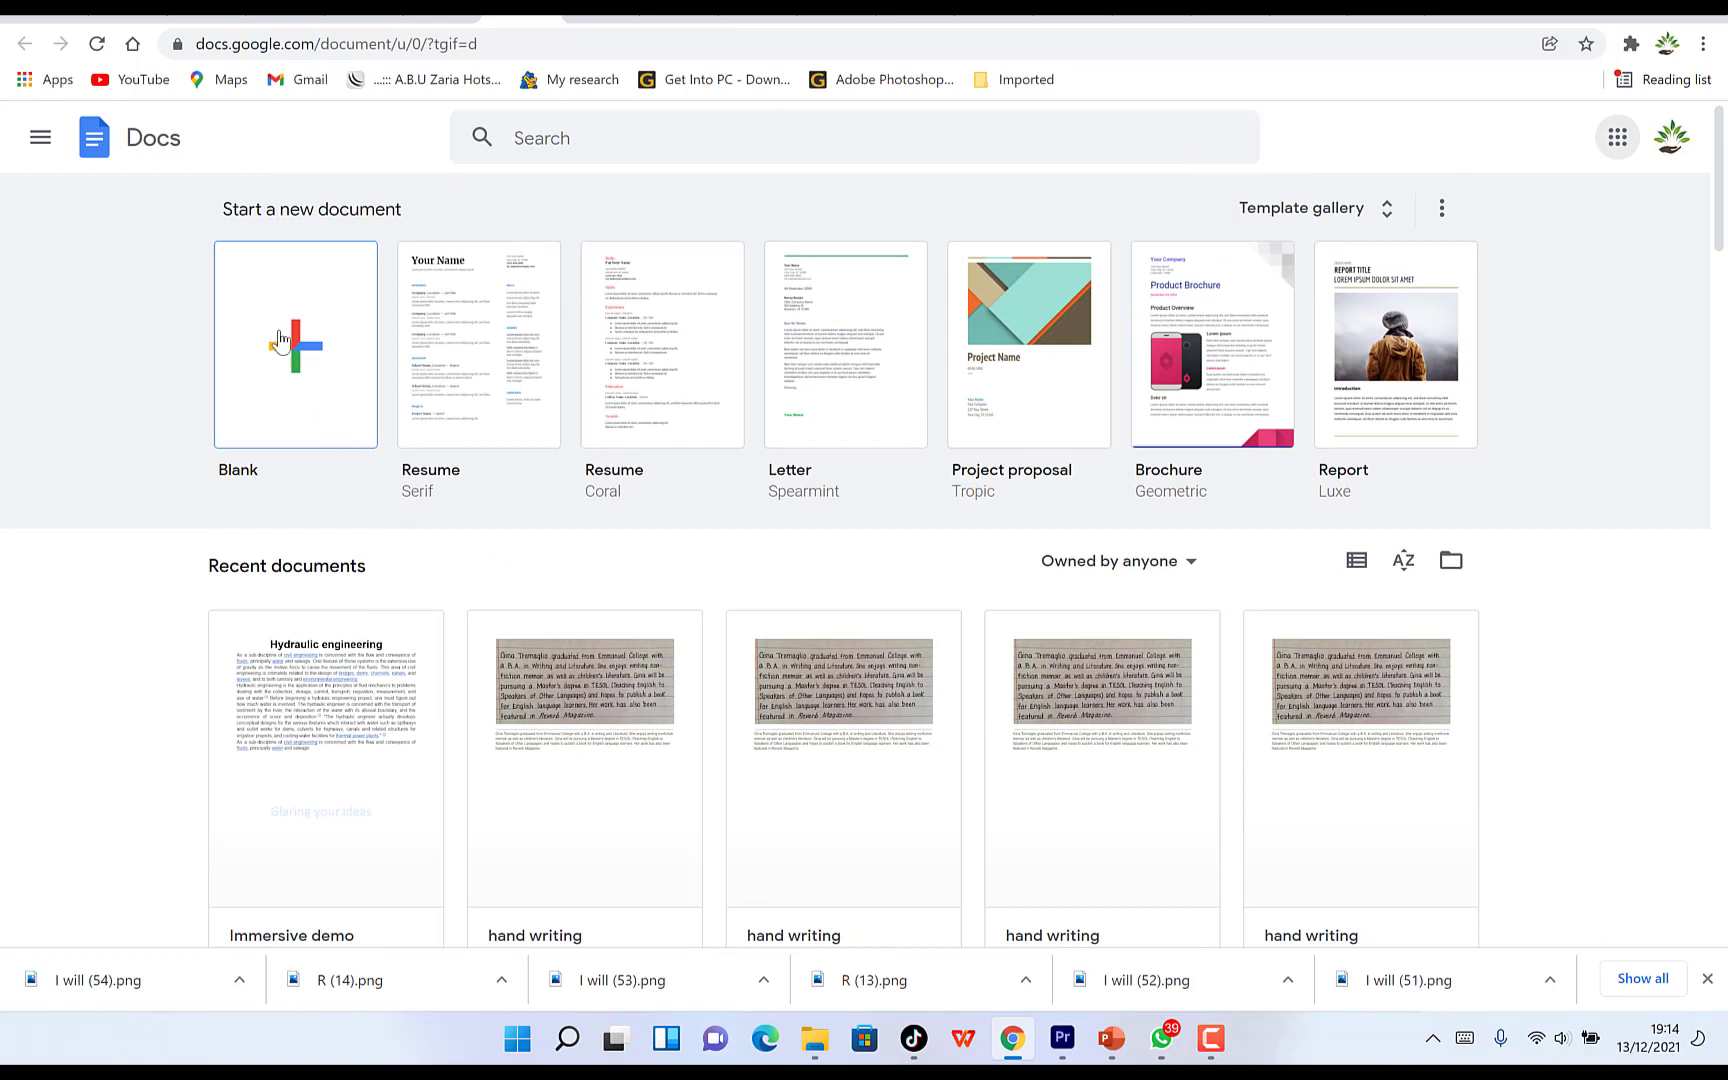
pyautogui.click(310, 352)
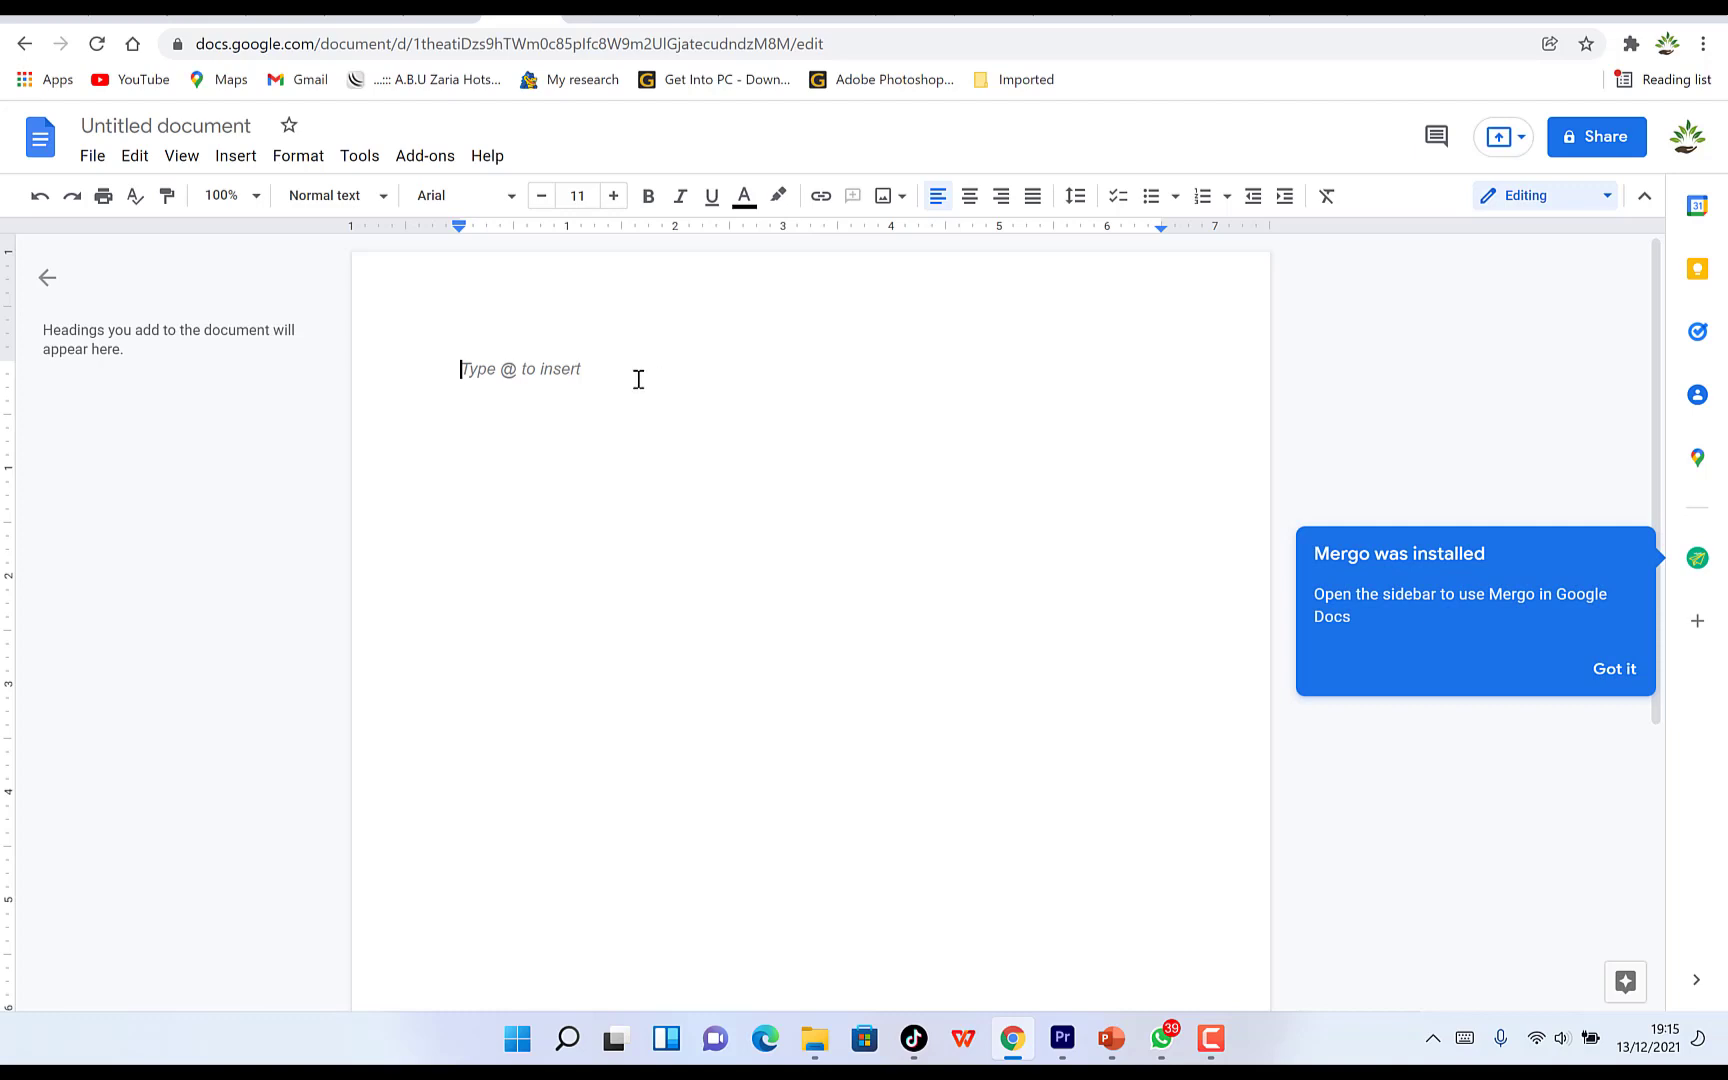
pyautogui.click(467, 369)
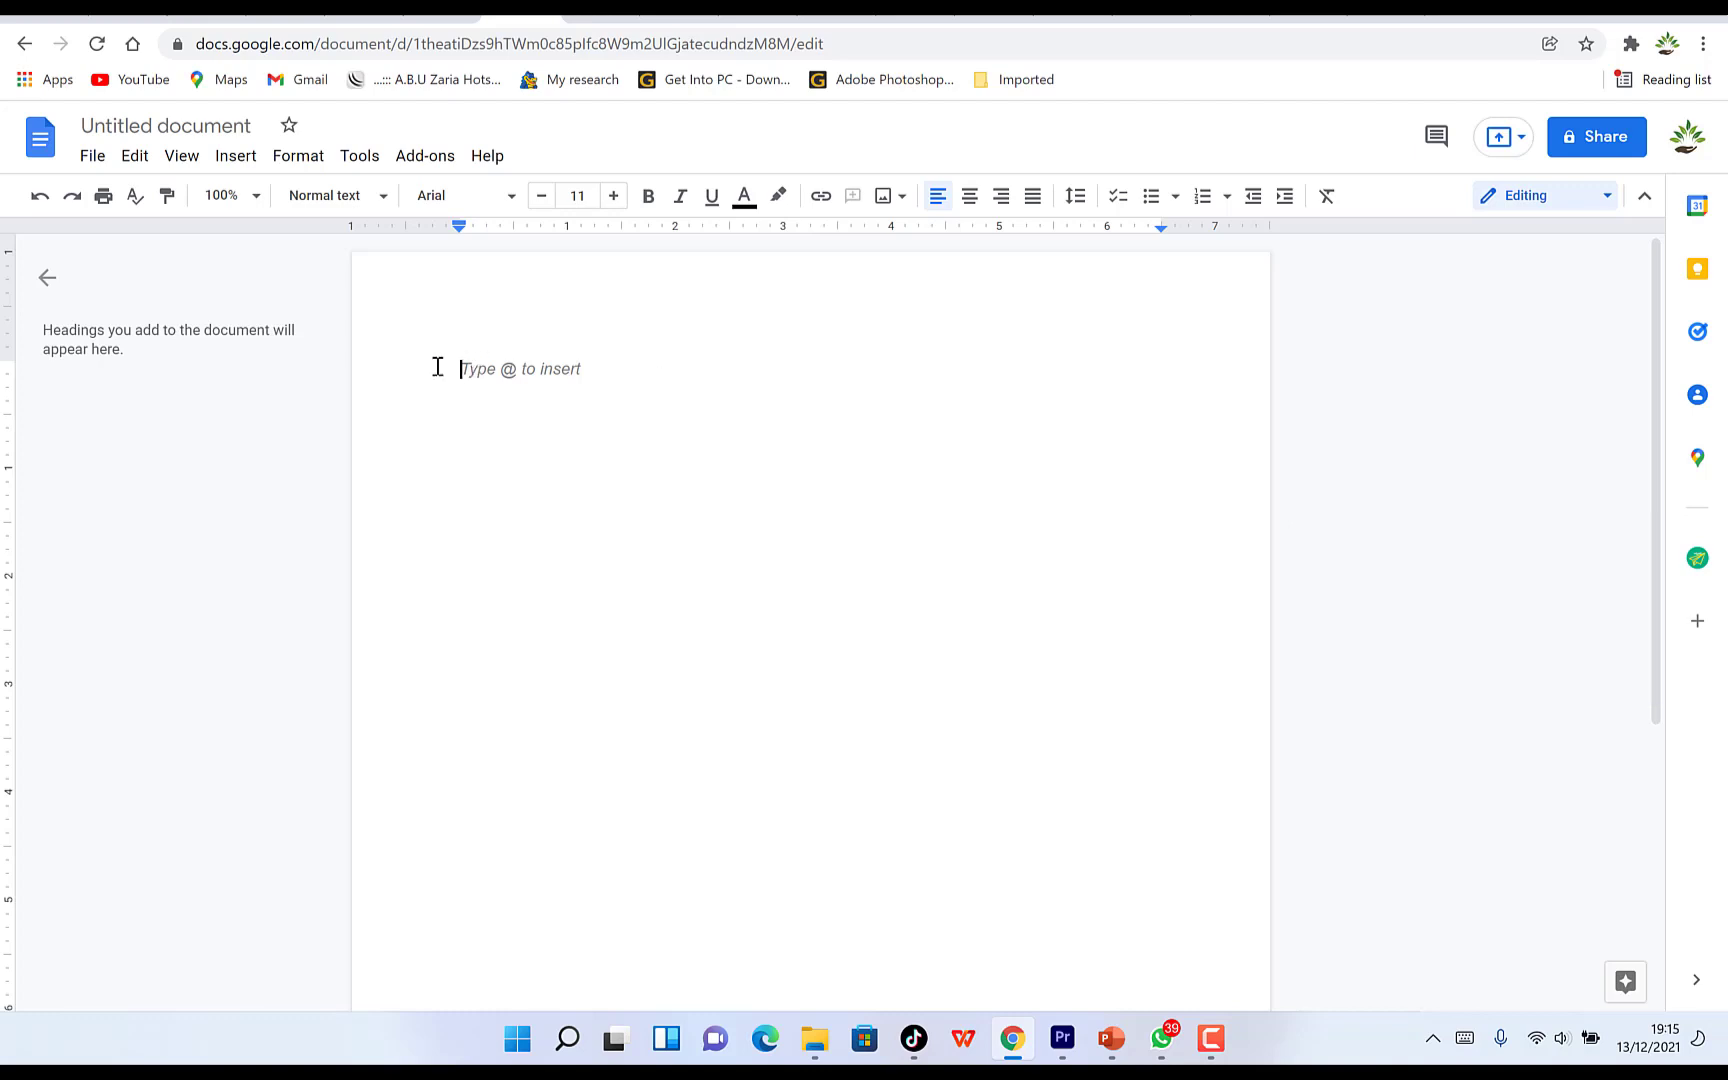
# - Rename the untitled document to "Public speaking" and star it
pyautogui.click(171, 125)
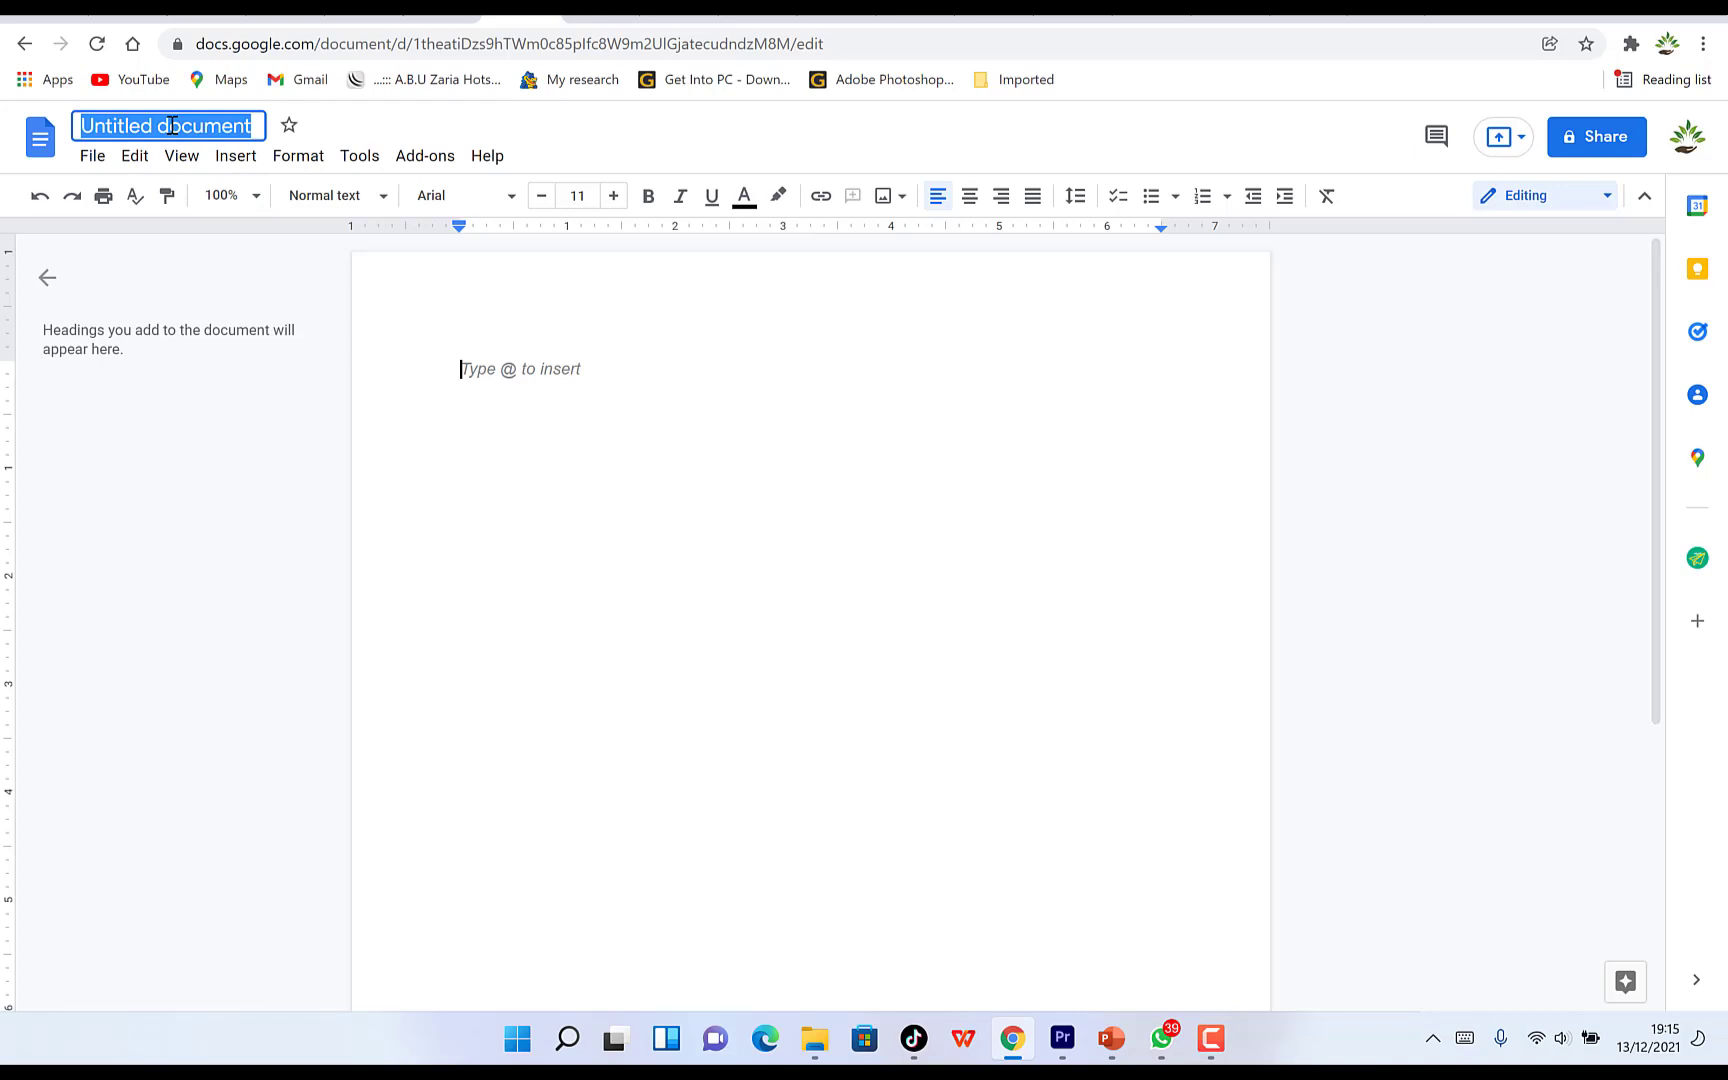
pyautogui.write('Publ')
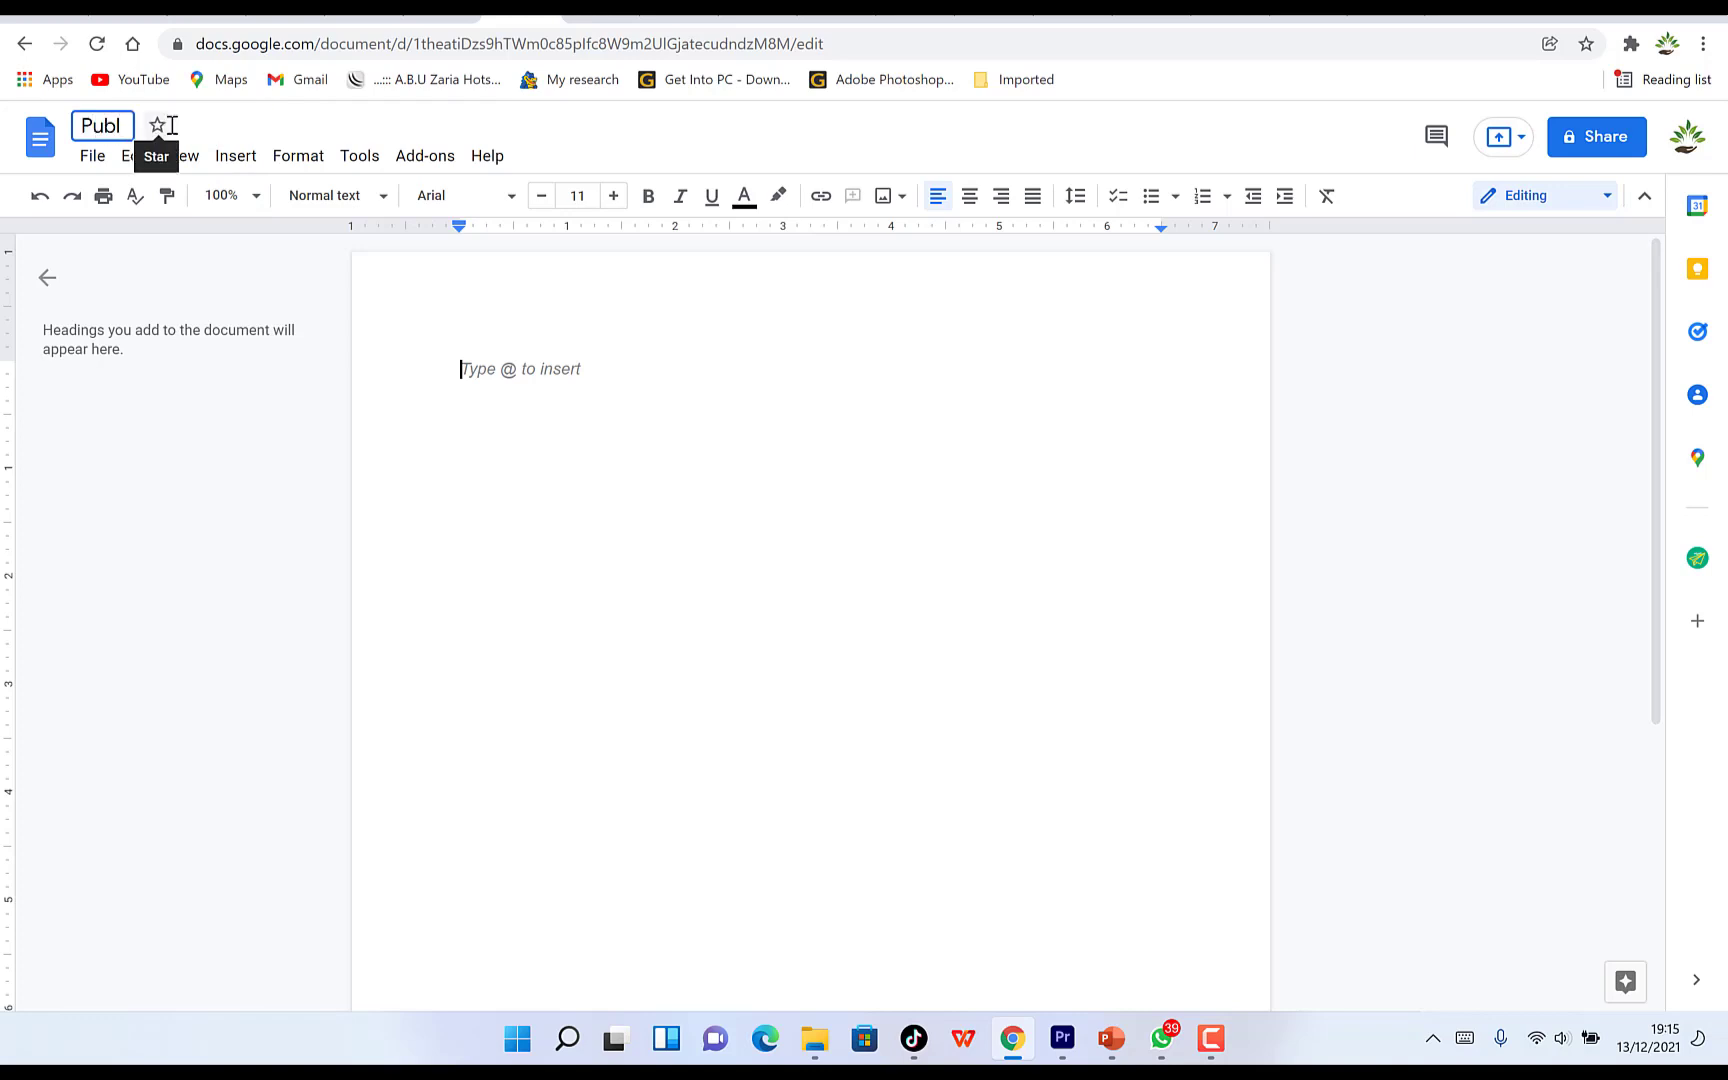
pyautogui.write('ic speaking')
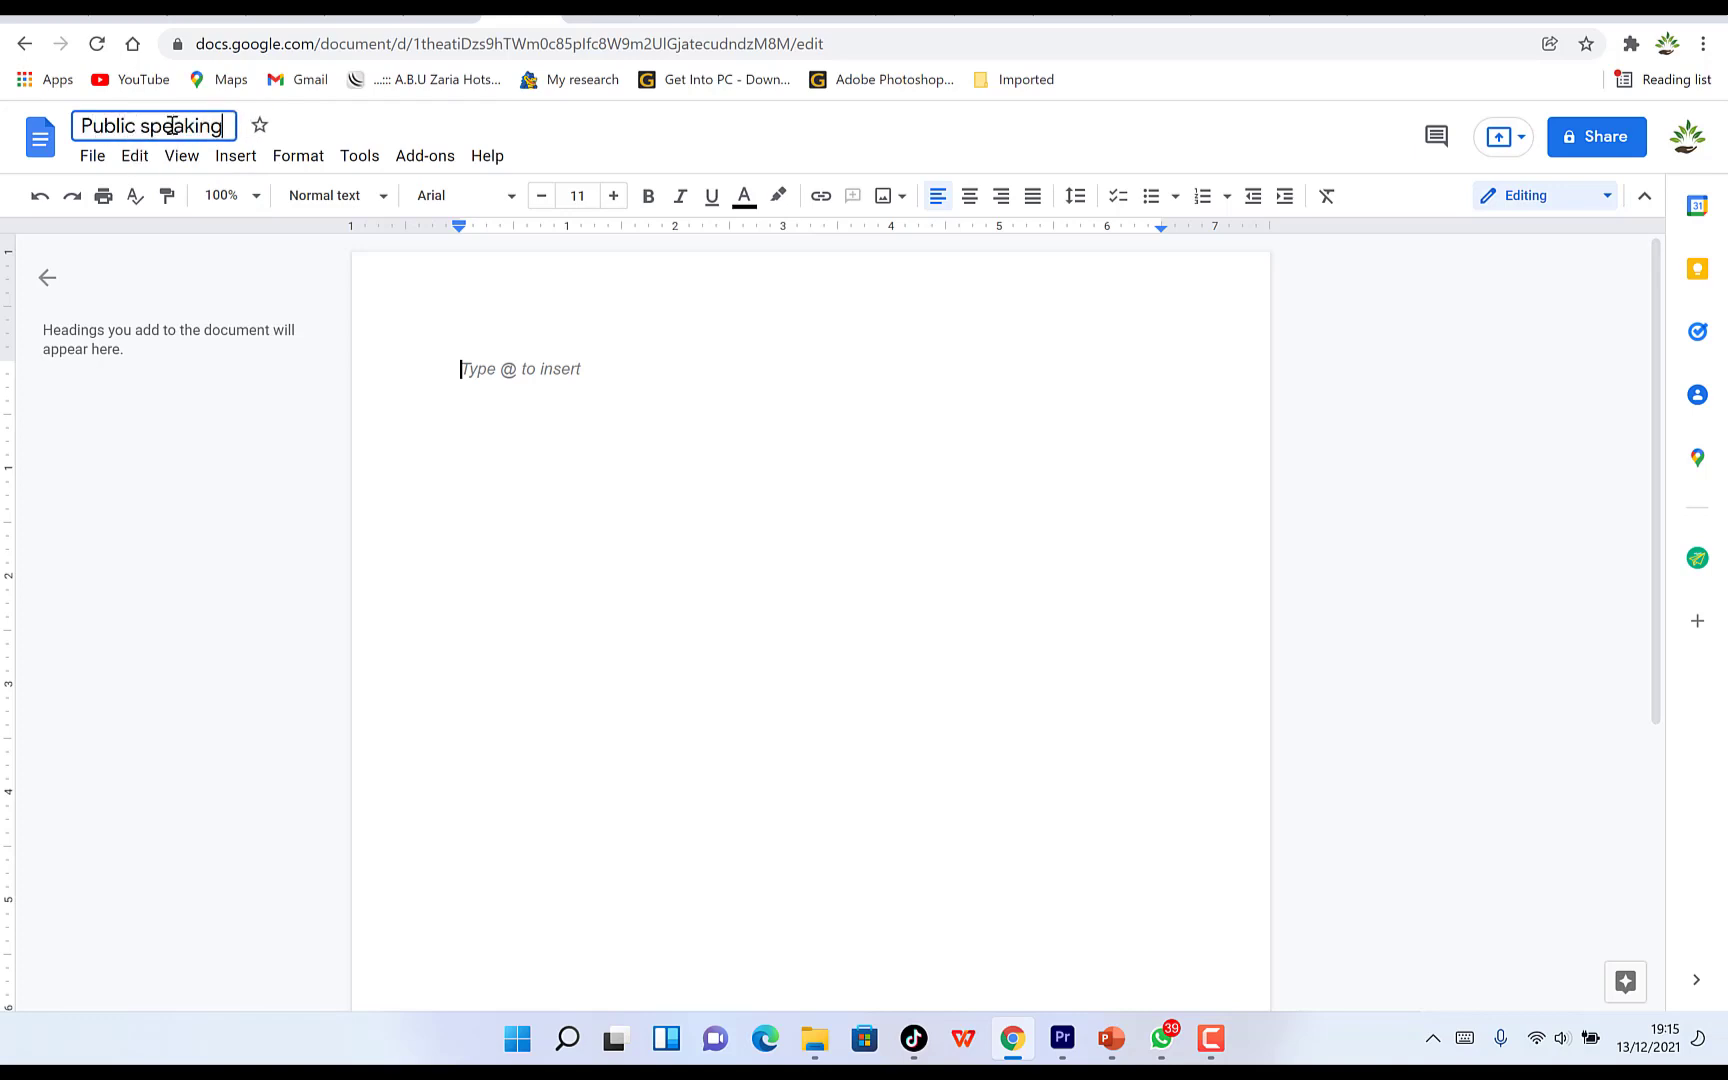
pyautogui.click(505, 436)
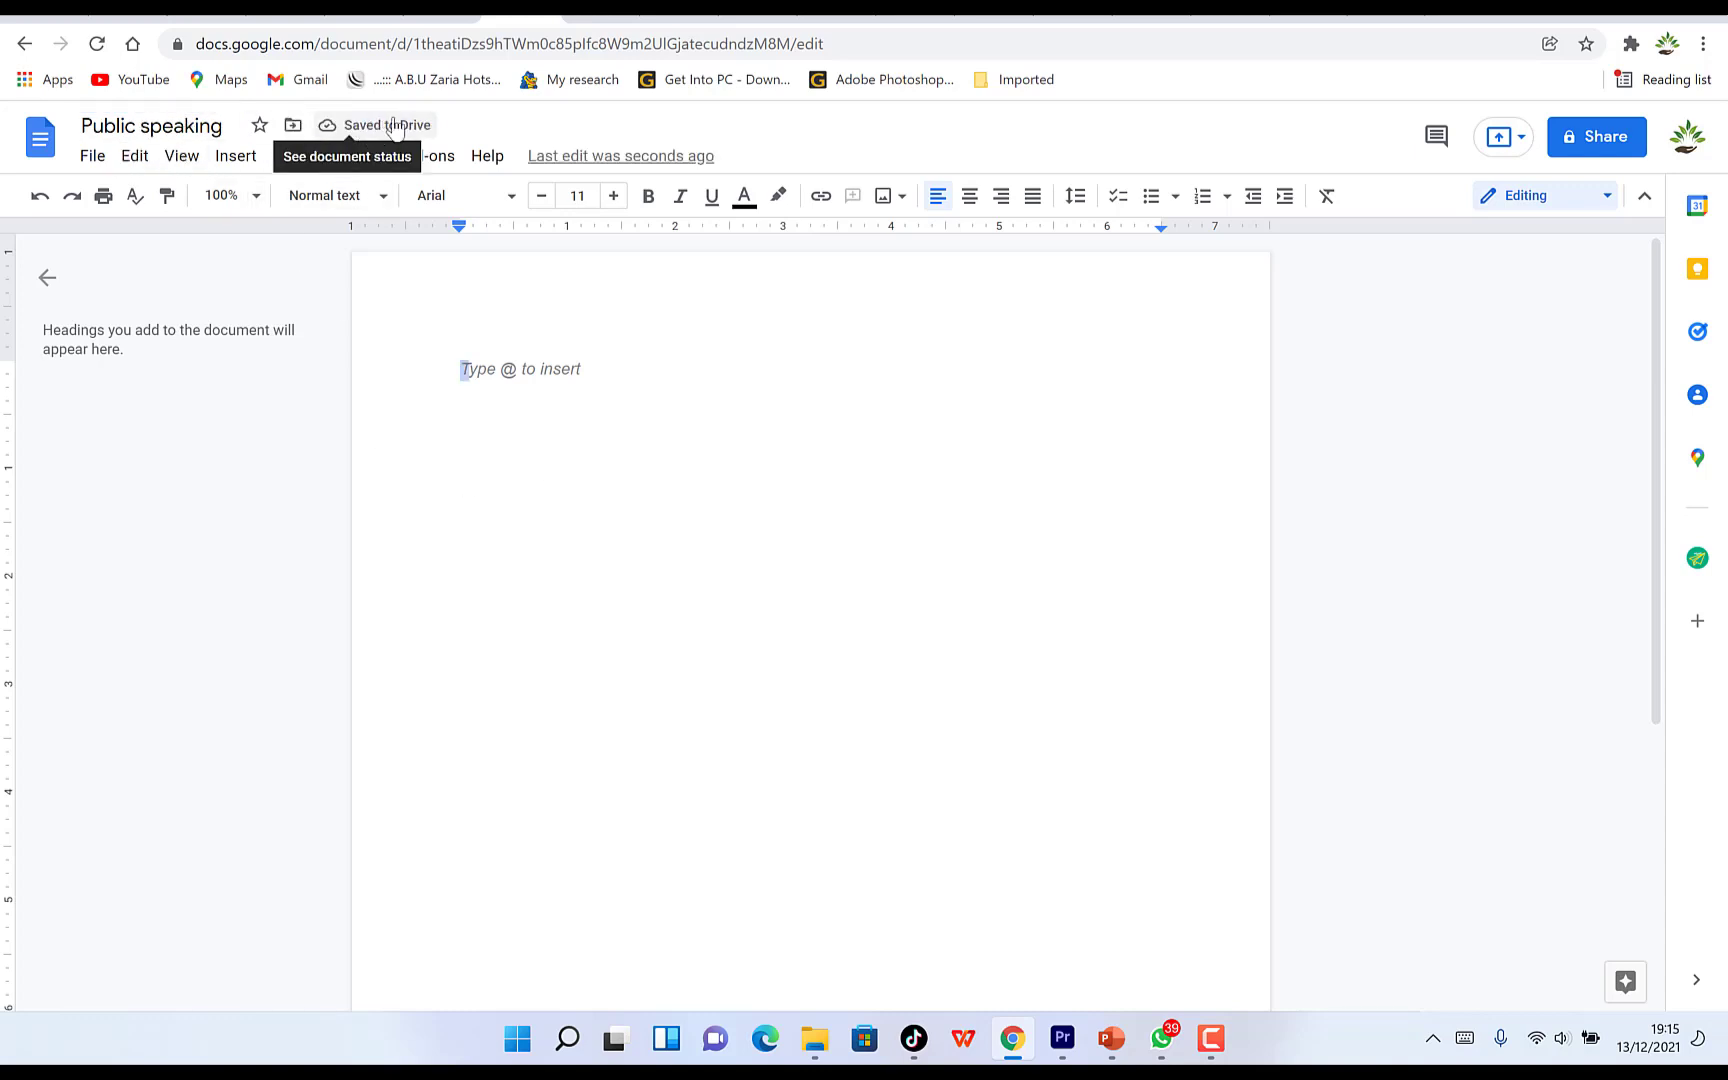
pyautogui.click(259, 128)
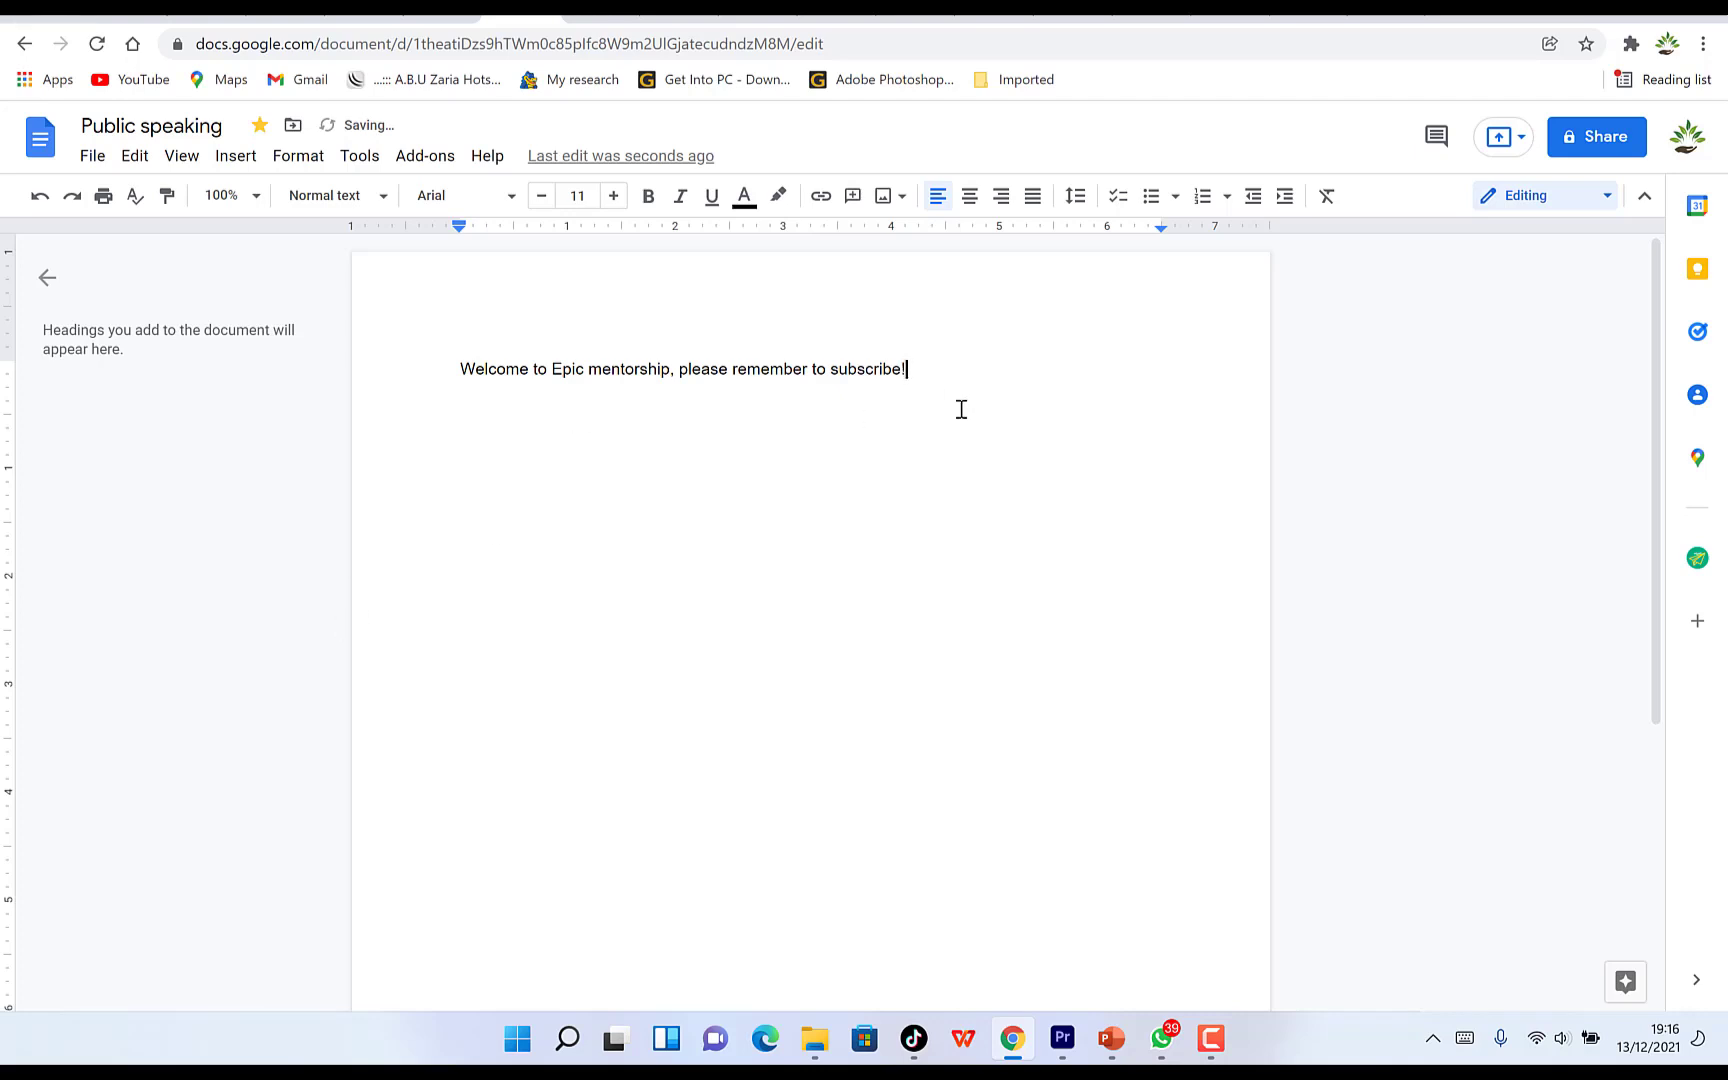
# - Apply centre, left and right alignment in turn to the whole welcome sentence, ending with justified alignment
pyautogui.moveTo(942, 369); pyautogui.dragTo(389, 366)
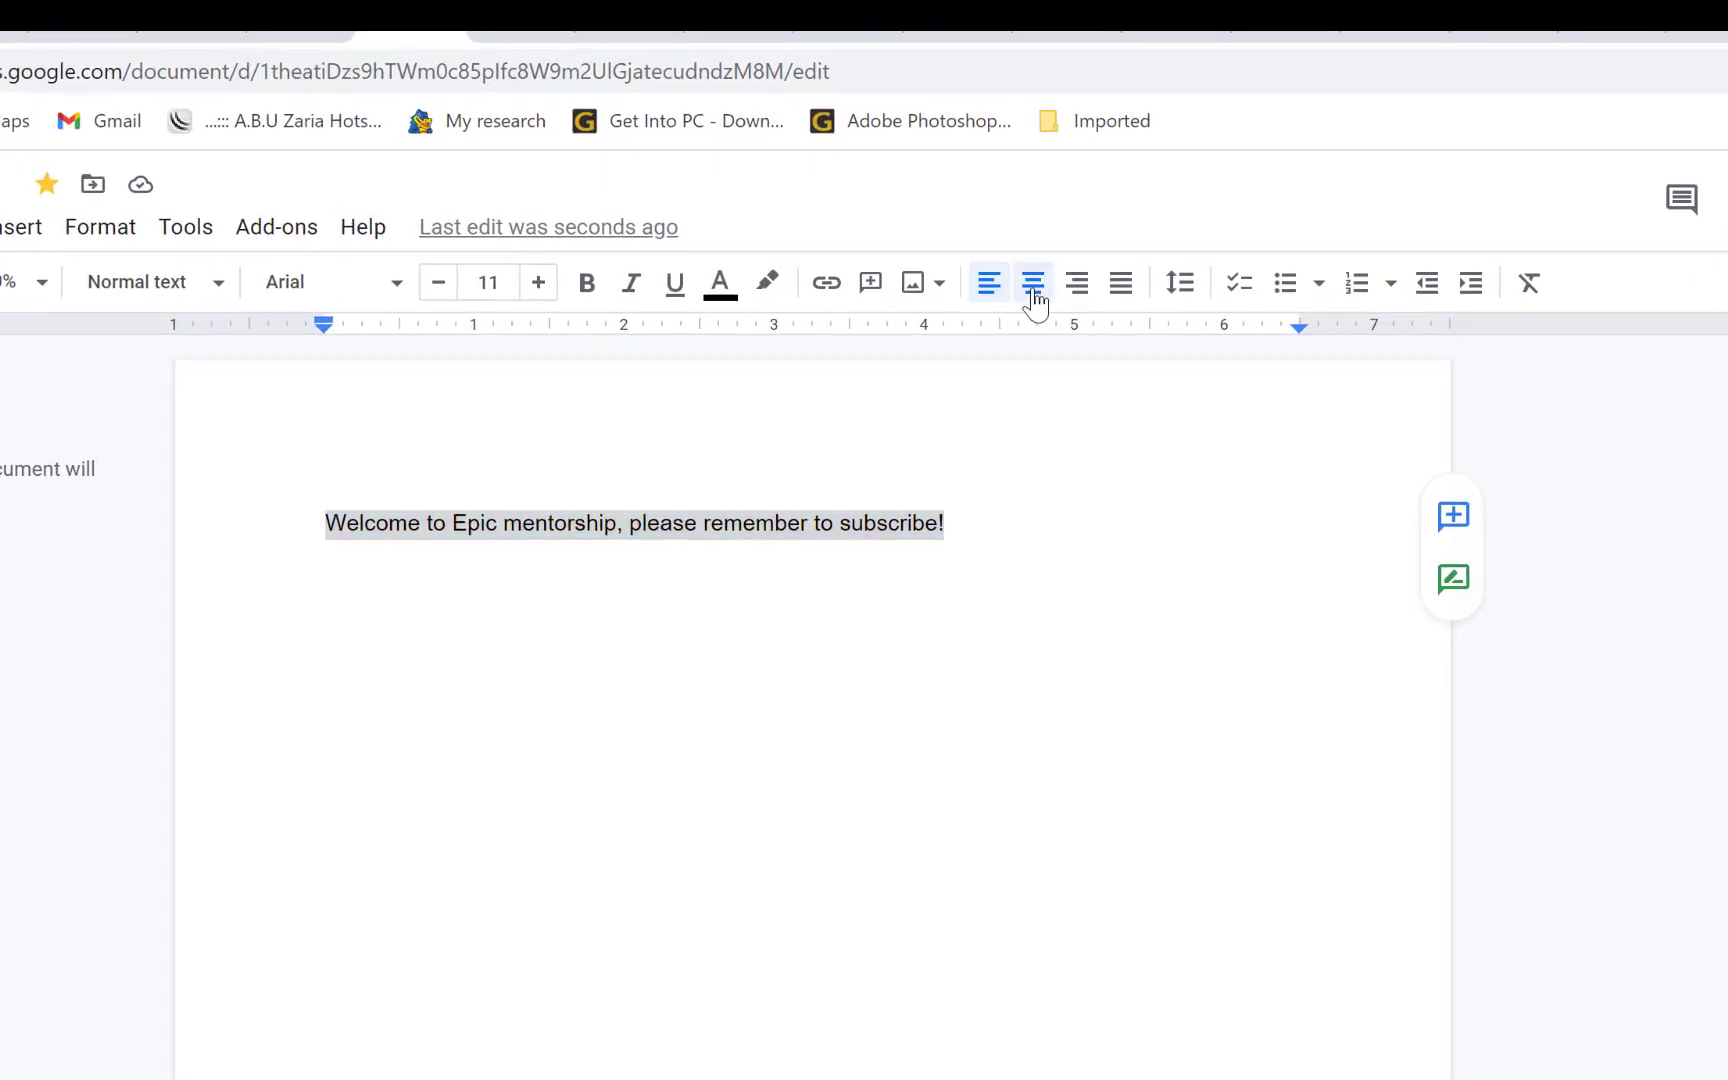
pyautogui.click(1034, 294)
pyautogui.click(990, 295)
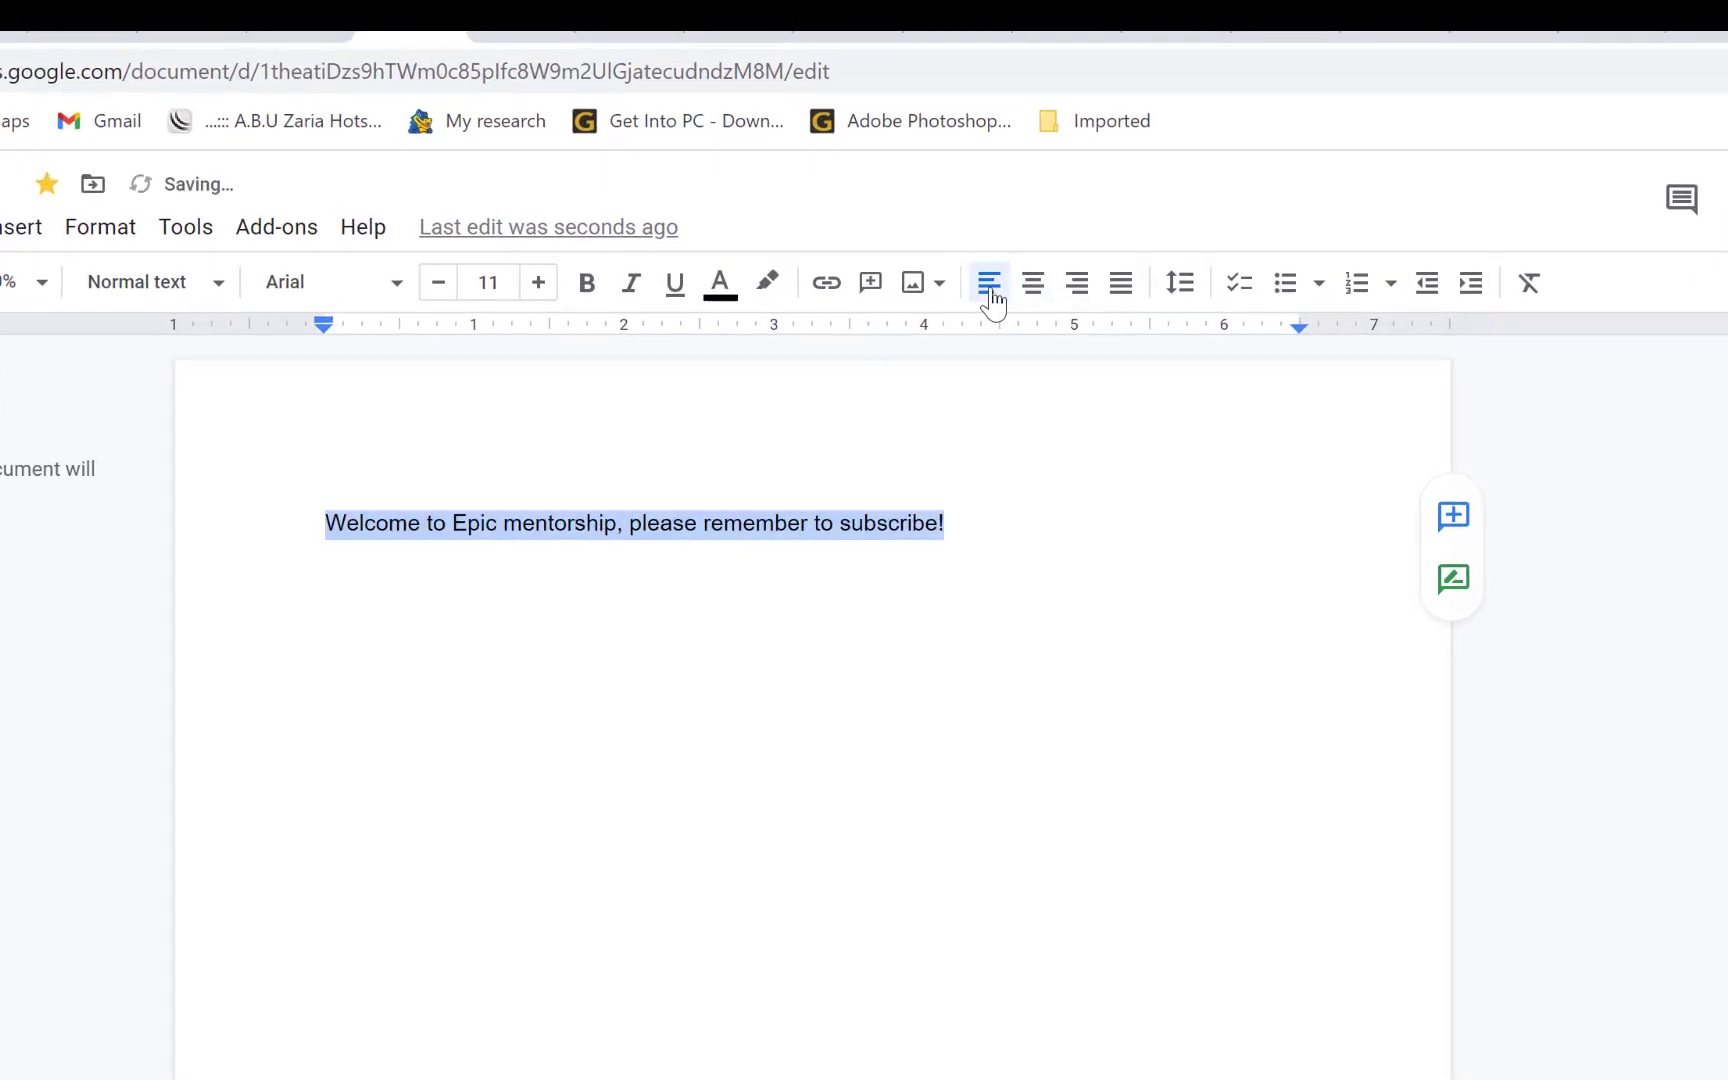
pyautogui.click(1076, 290)
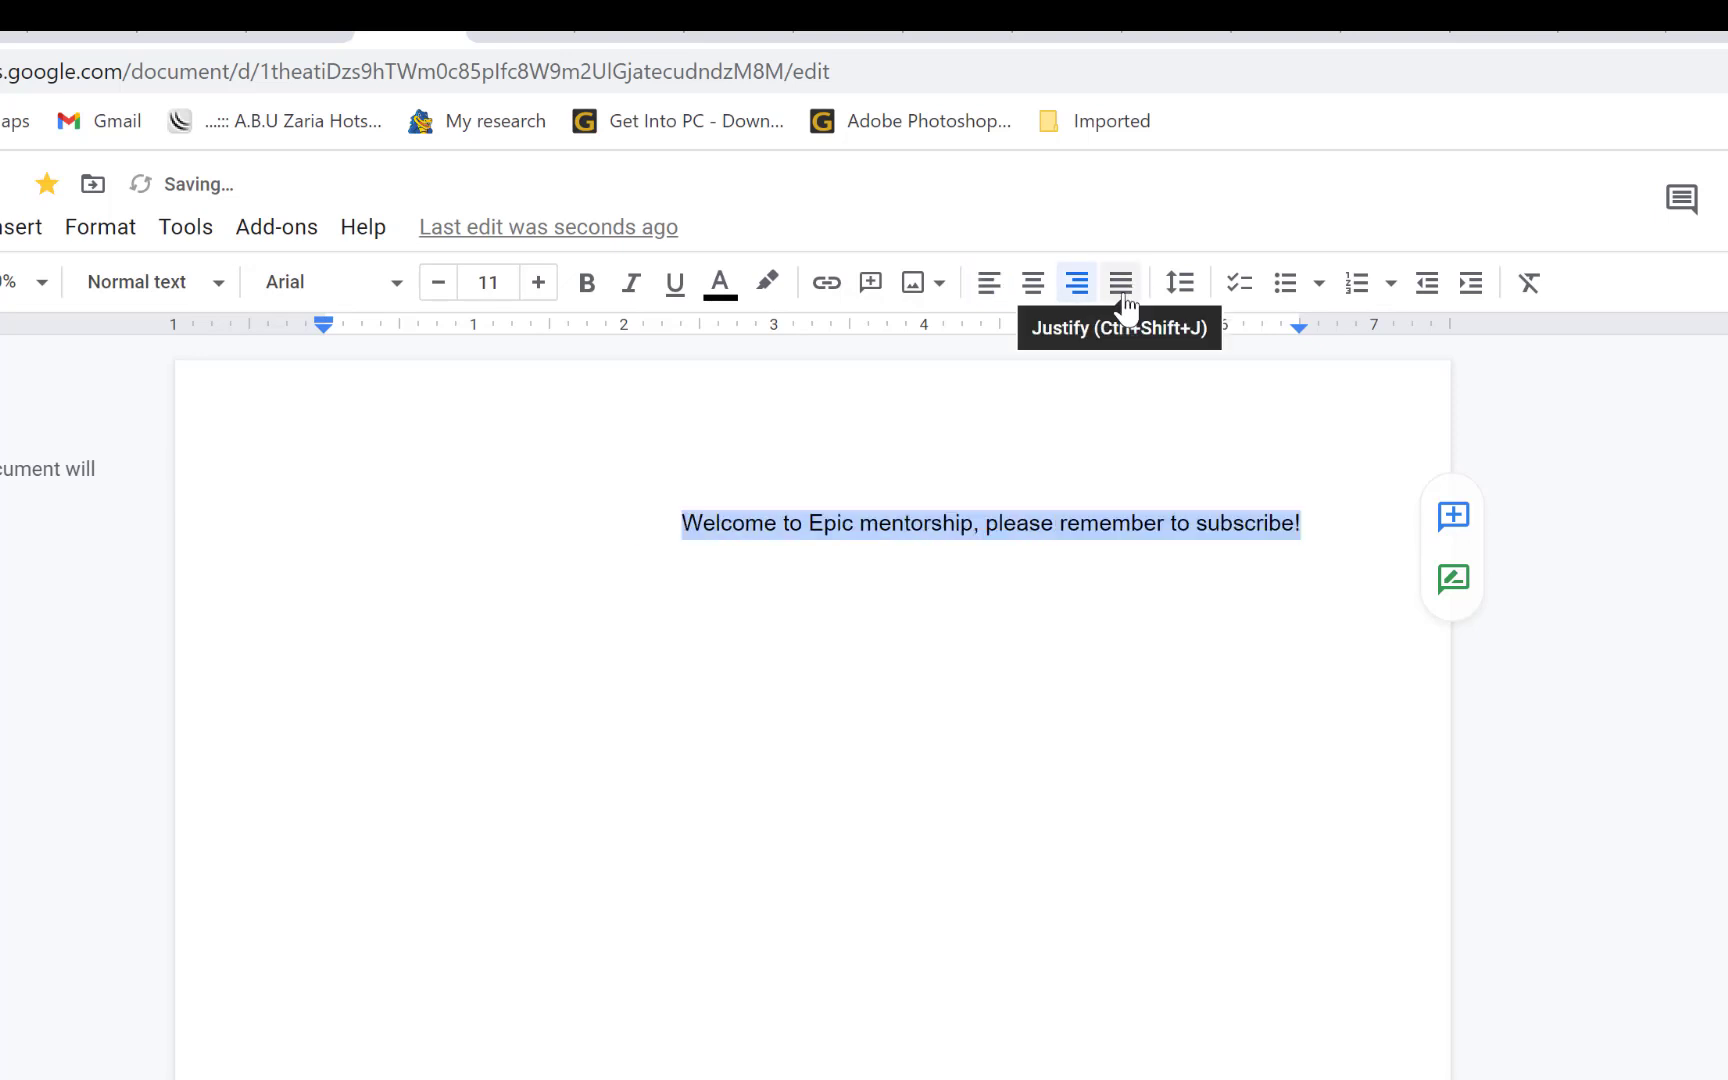
pyautogui.click(1122, 290)
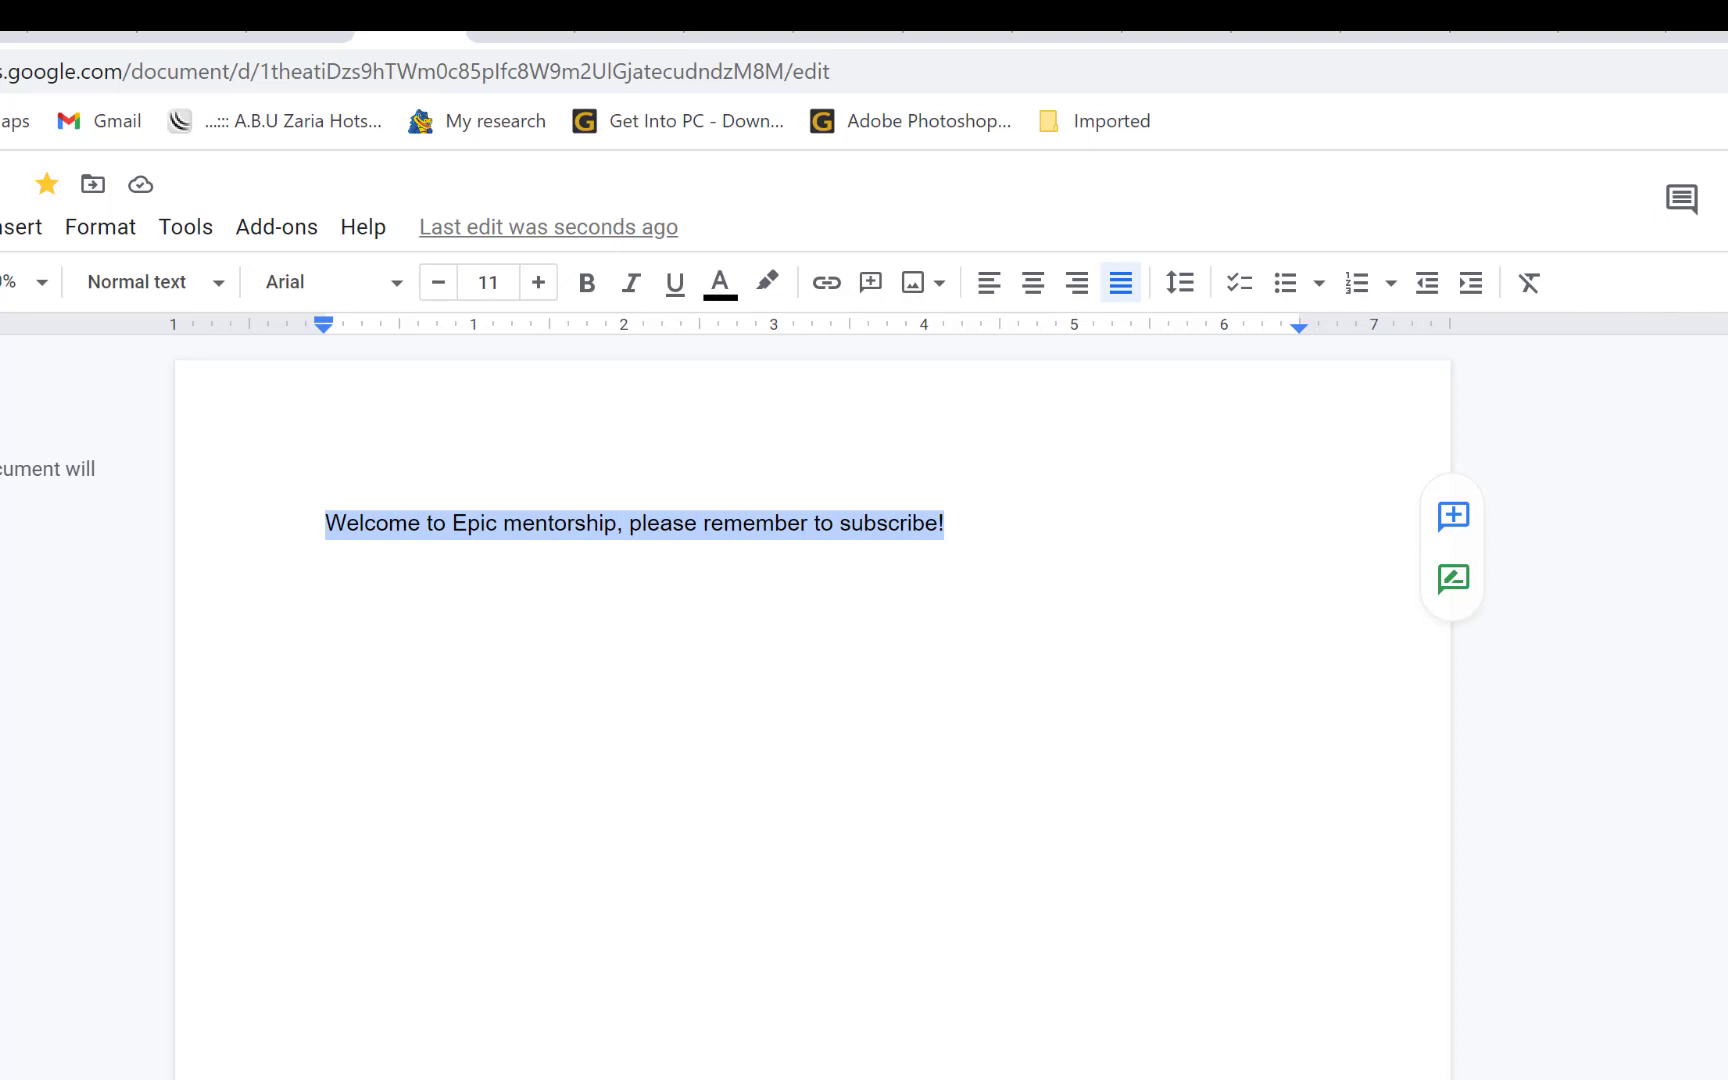
# - Look through the available editing modes, paragraph styles and fonts without applying any of them to the welcome sentence
pyautogui.click(1720, 282)
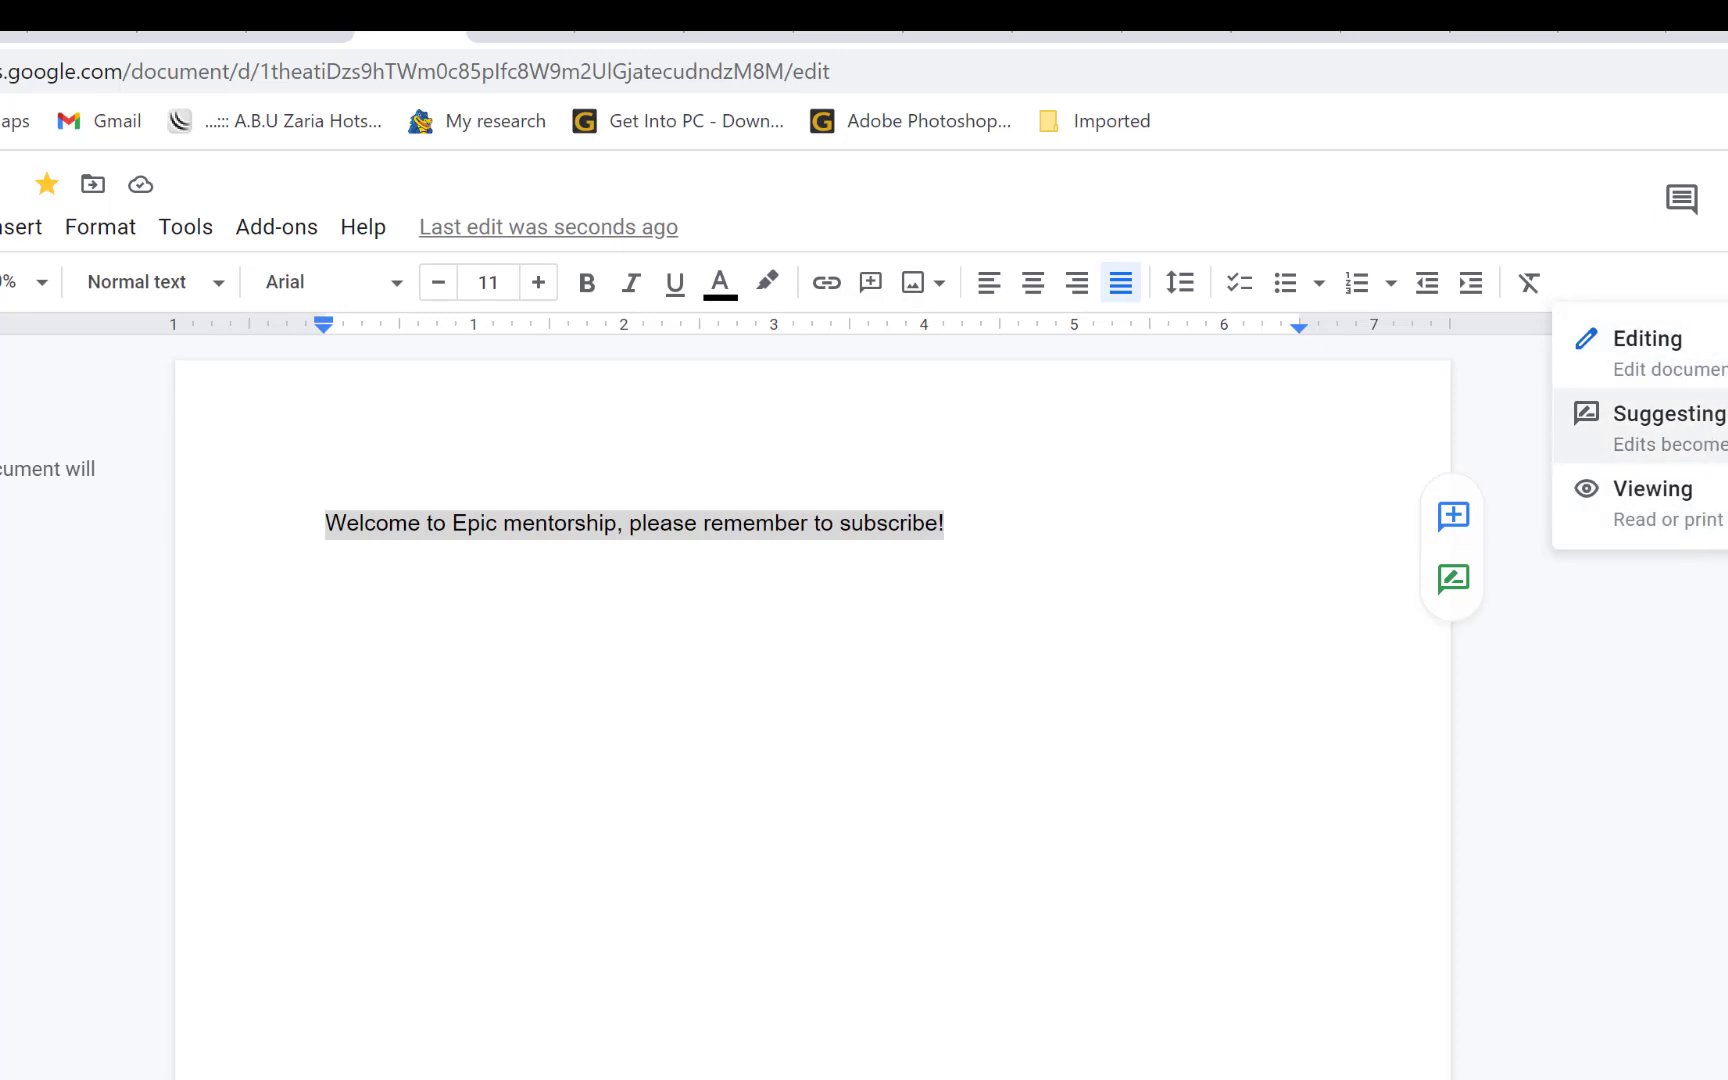
pyautogui.click(976, 675)
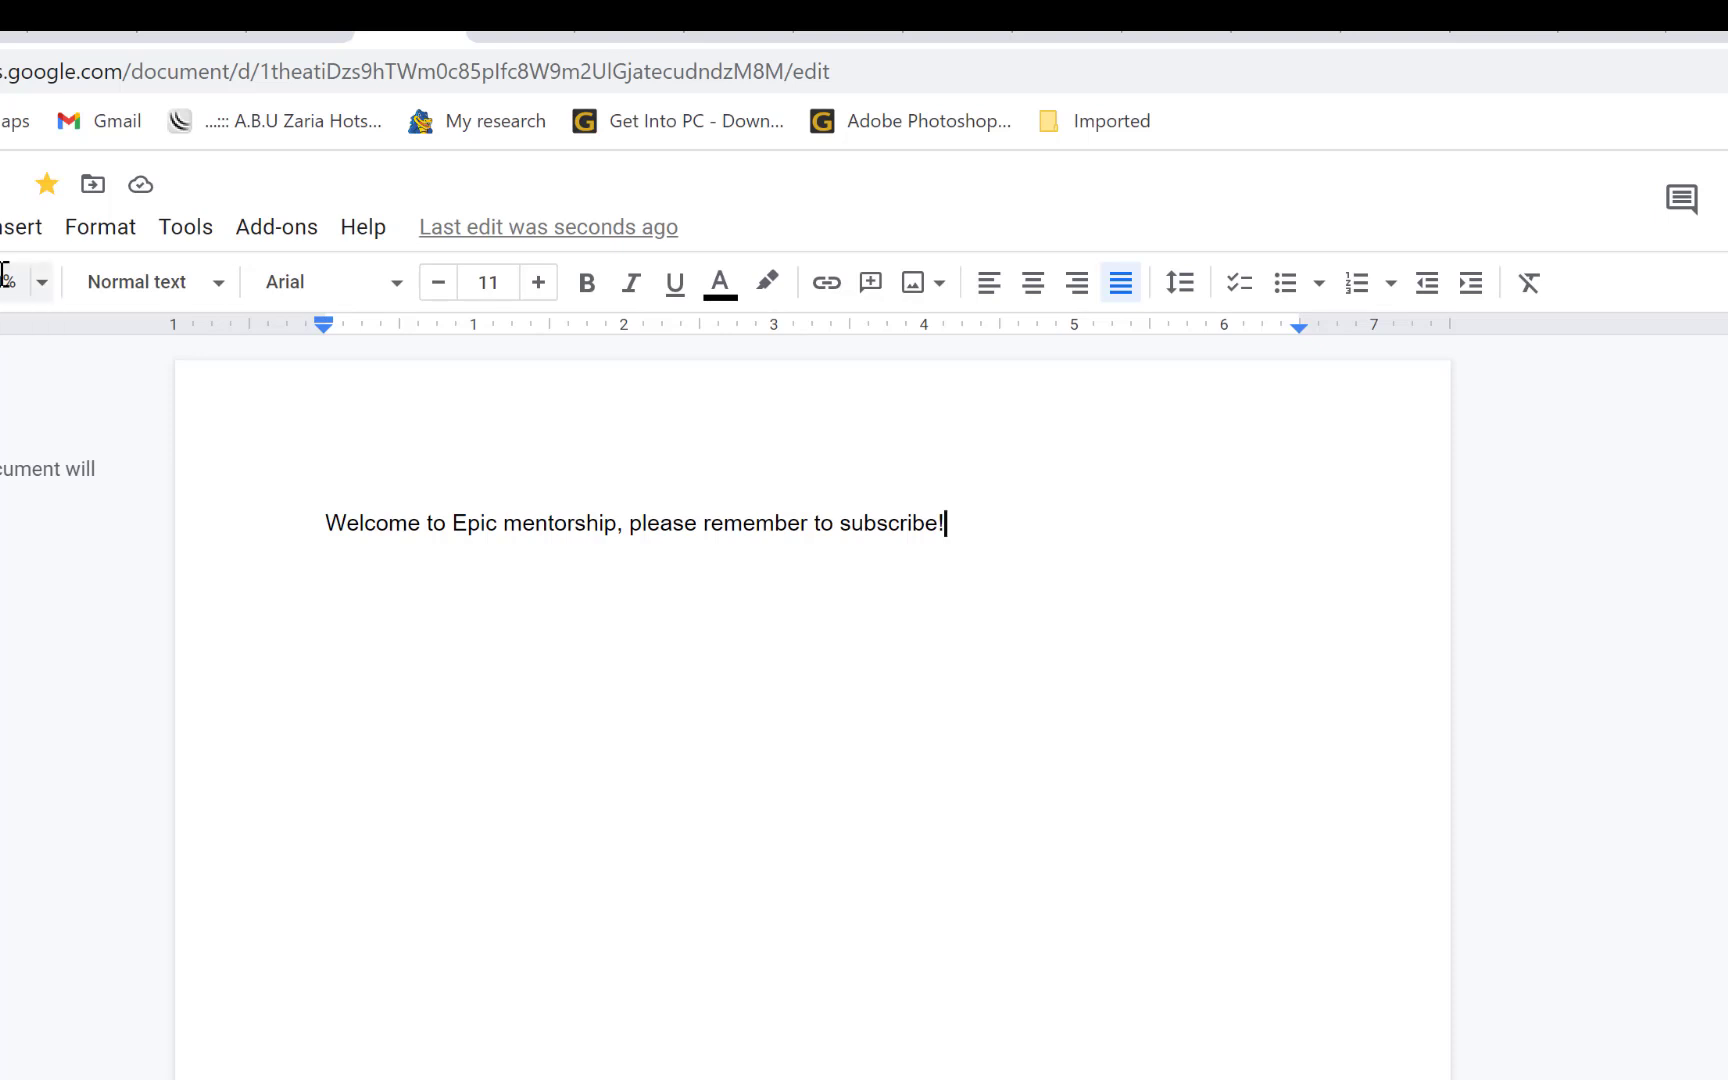
pyautogui.click(218, 289)
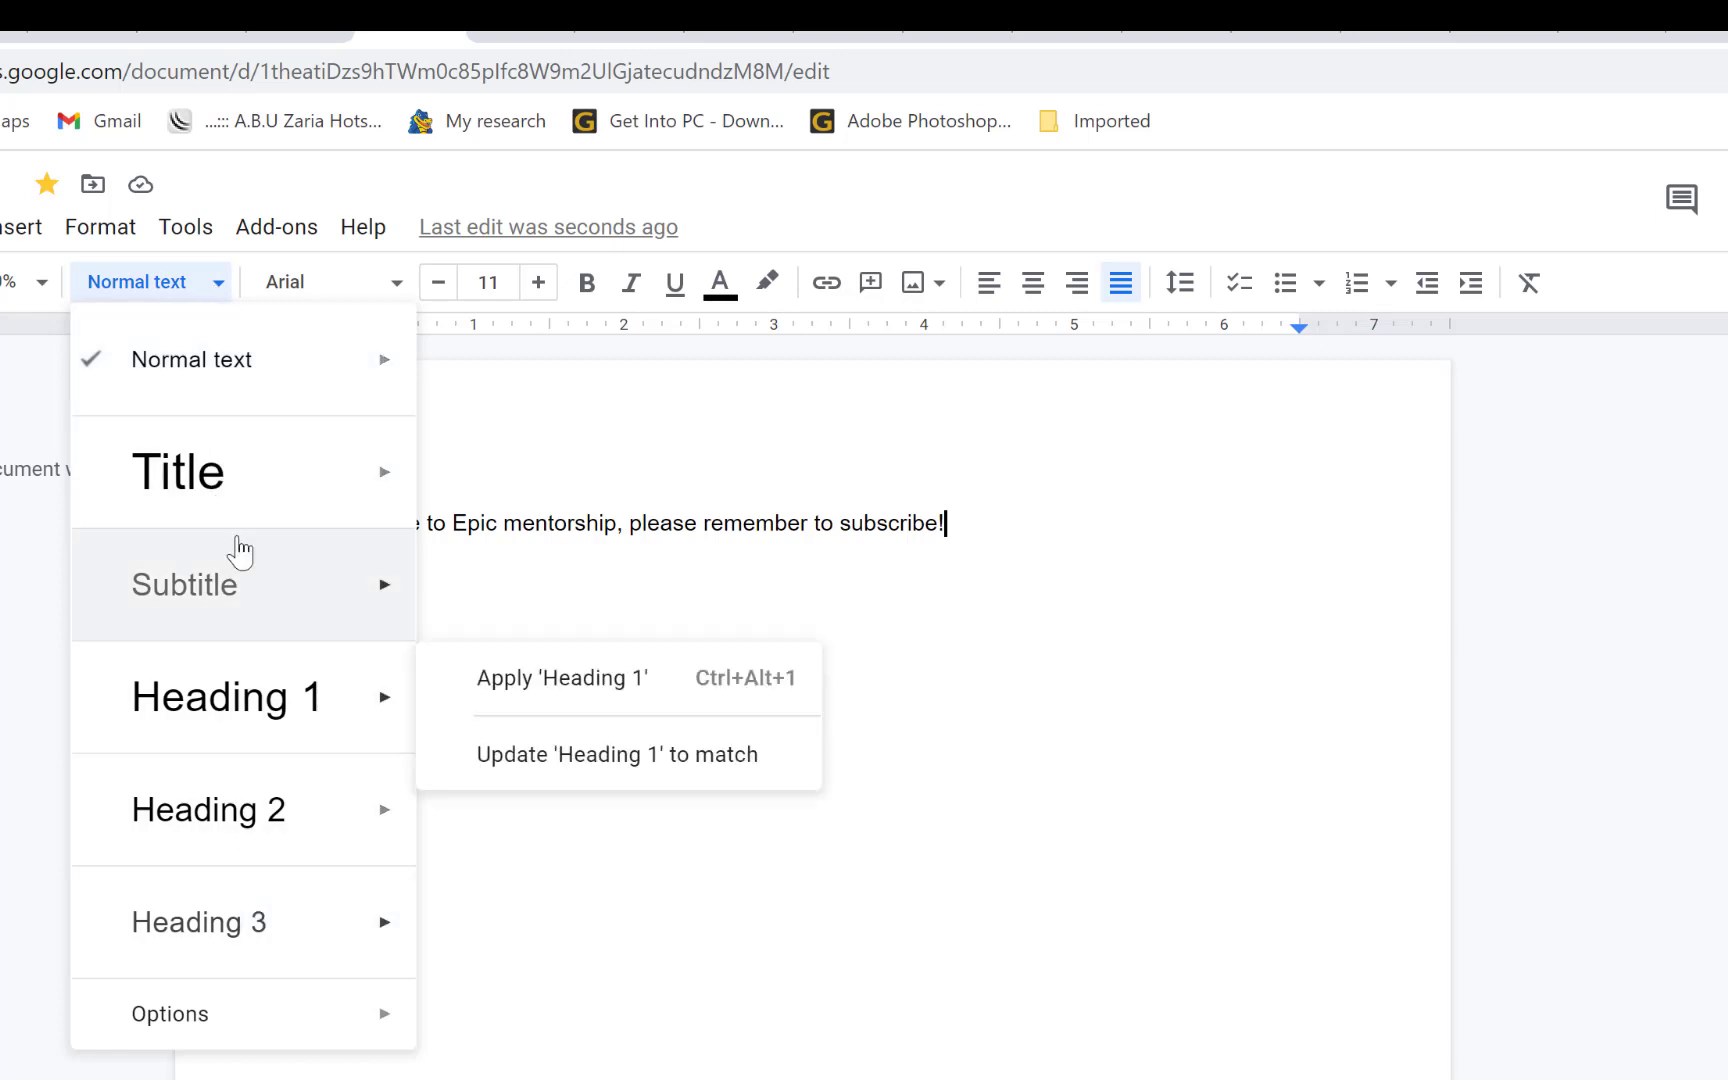
pyautogui.click(738, 792)
pyautogui.click(343, 284)
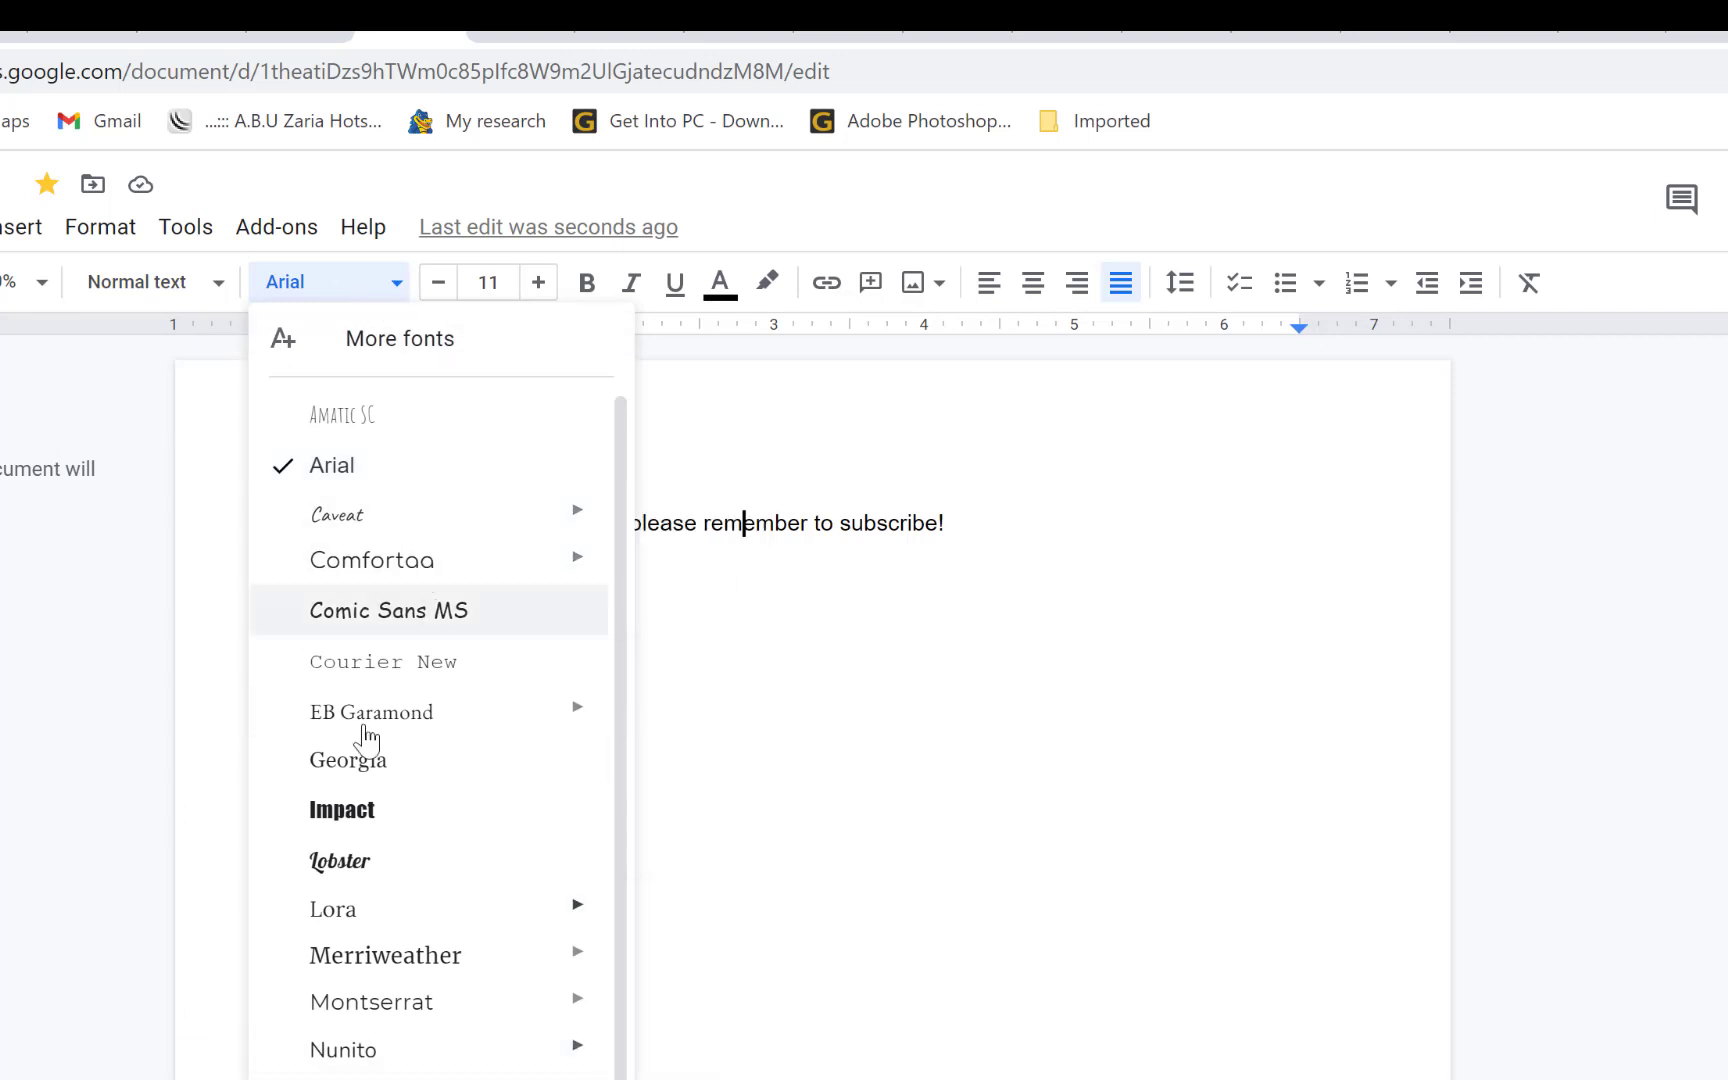
pyautogui.click(646, 795)
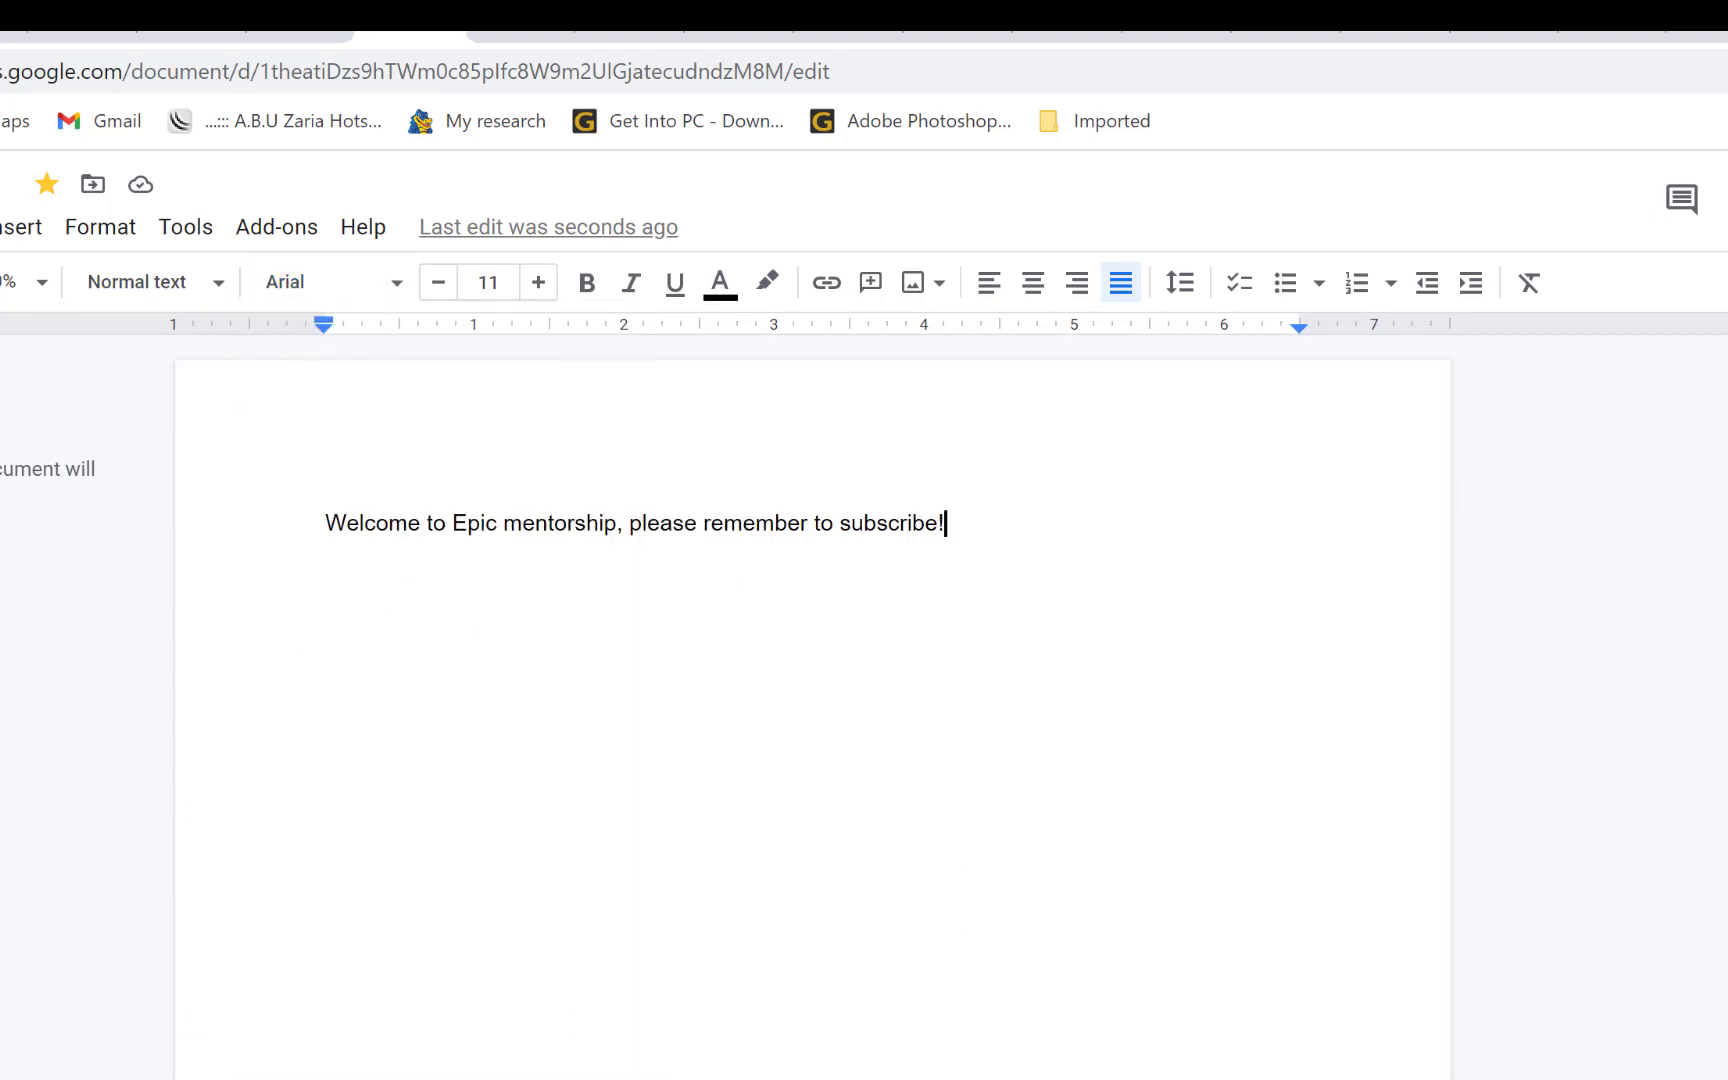
# - Examine the document's file, edit and view commands, including the options for emailing the file
pyautogui.click(0, 227)
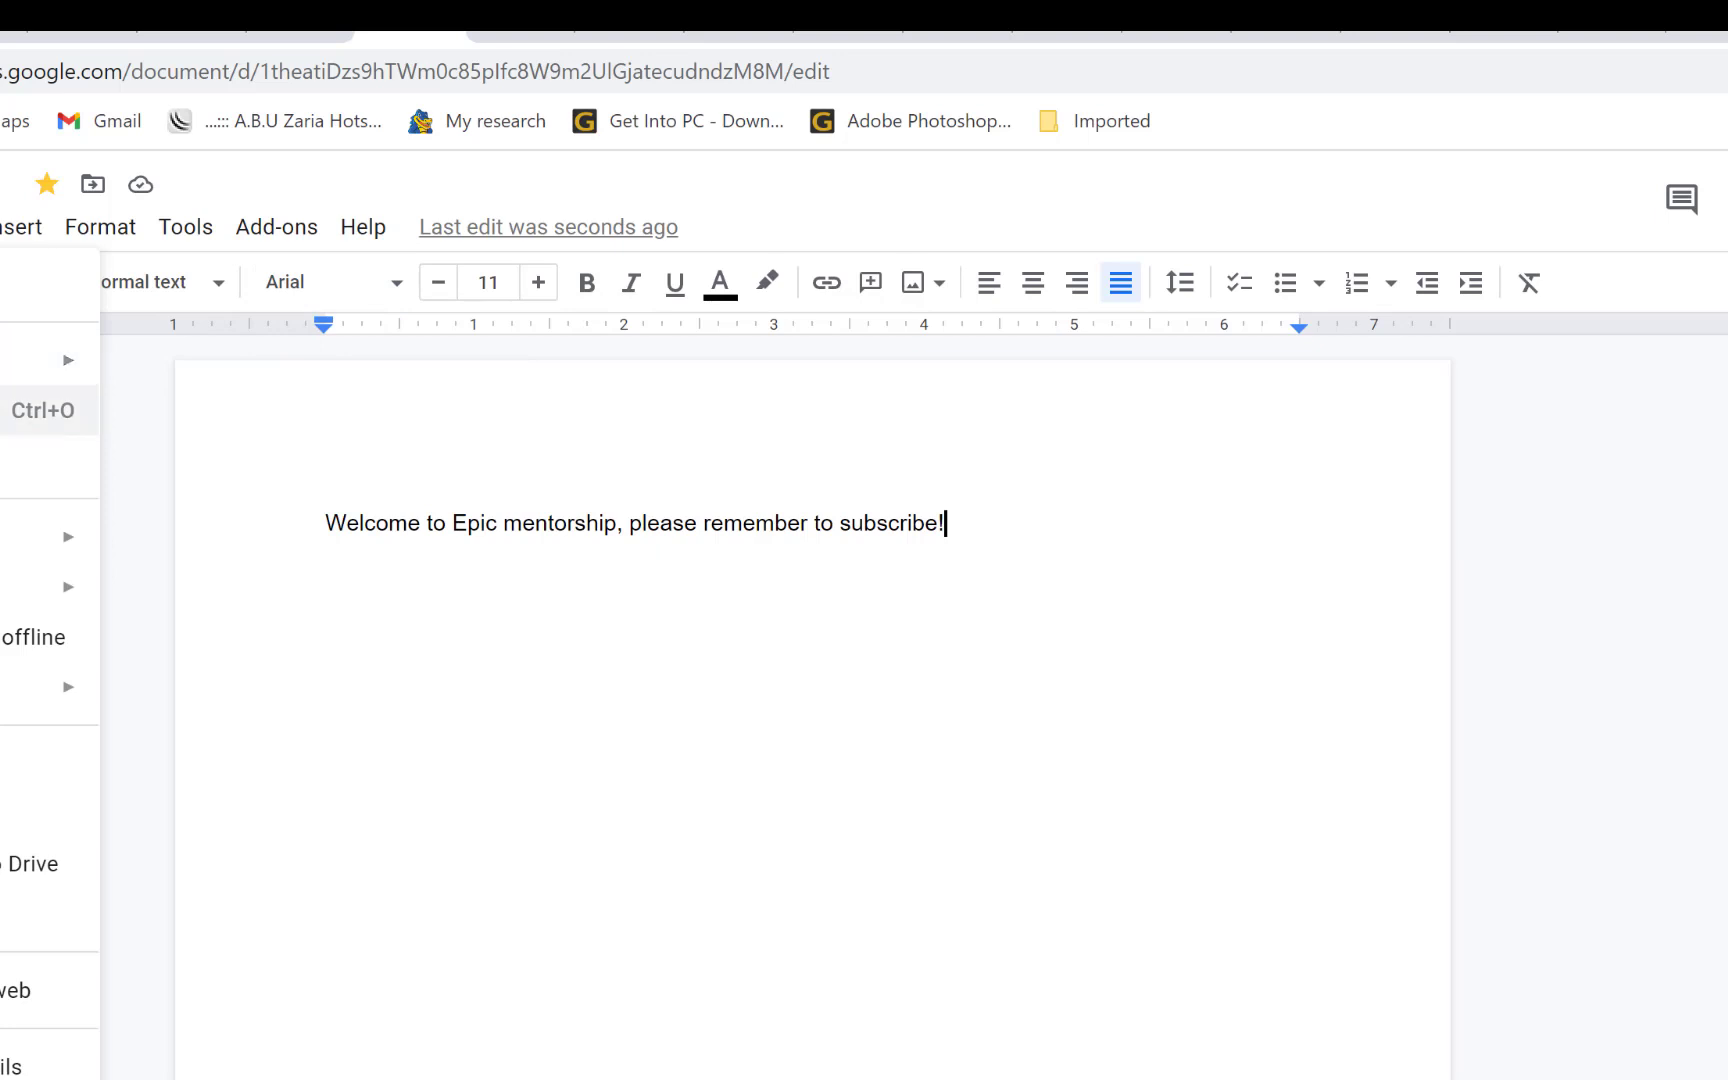
pyautogui.moveTo(30, 360)
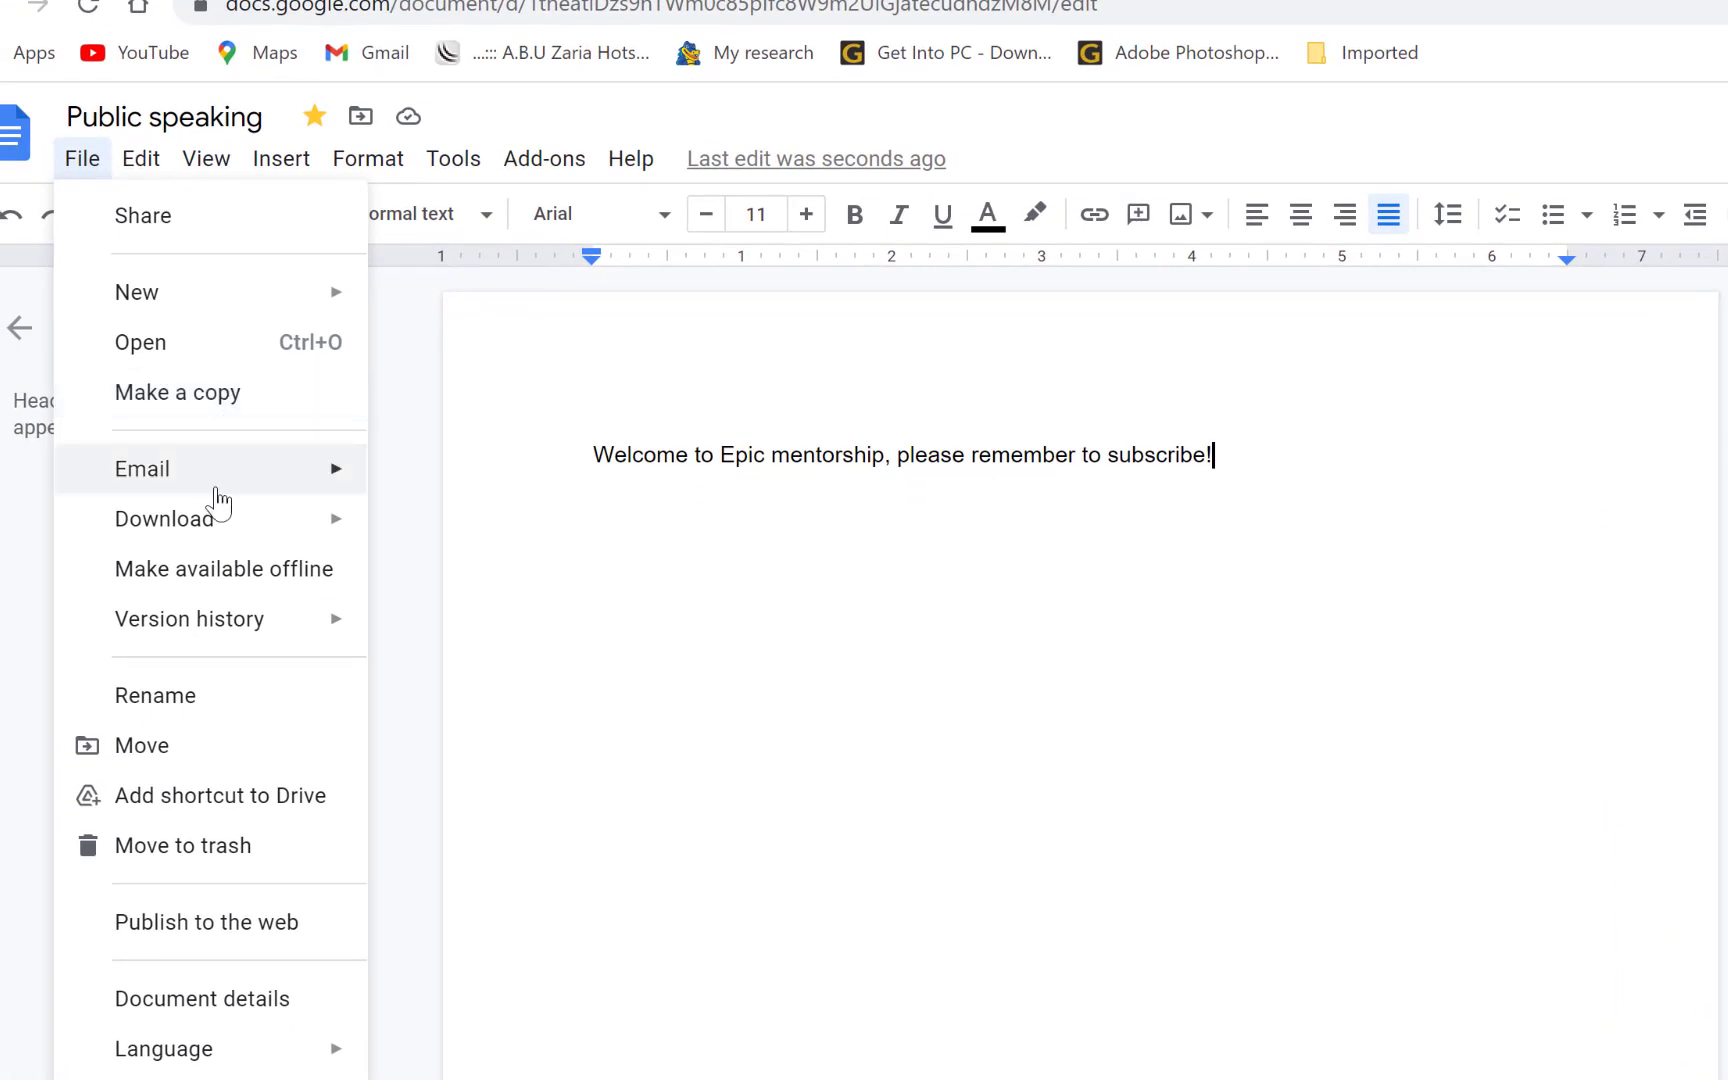
pyautogui.moveTo(220, 489)
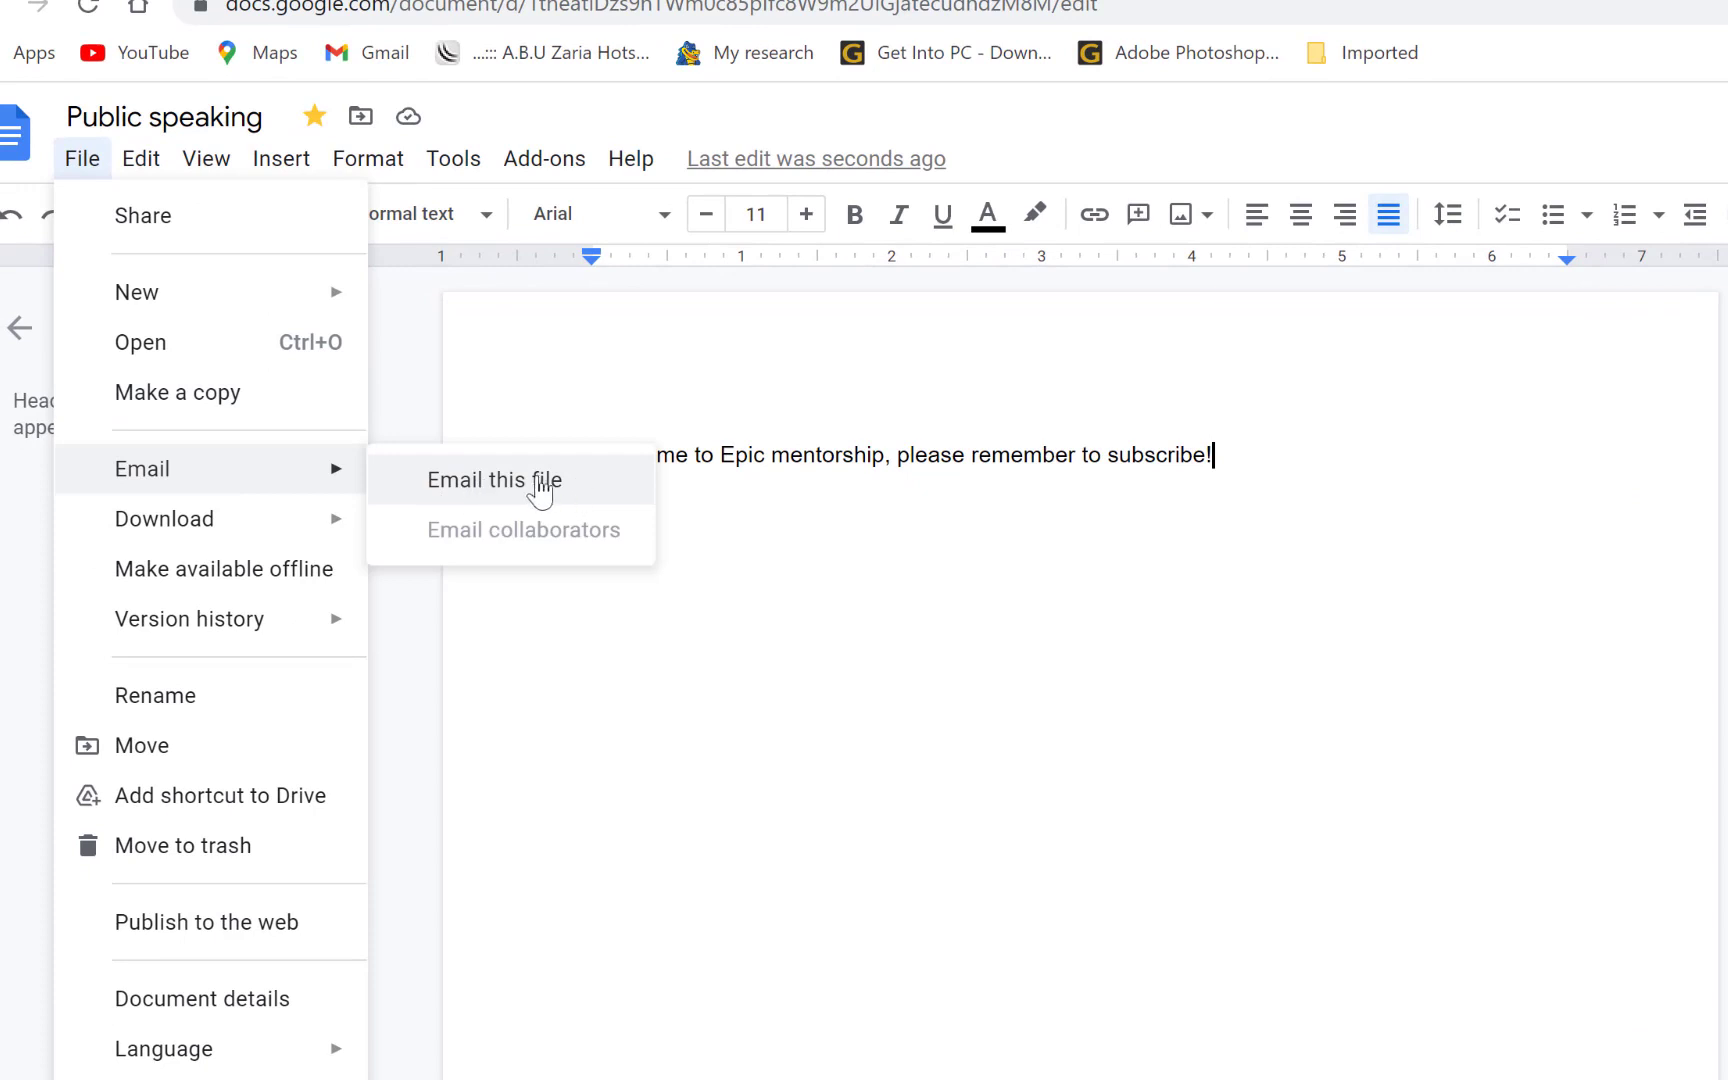
pyautogui.moveTo(297, 528)
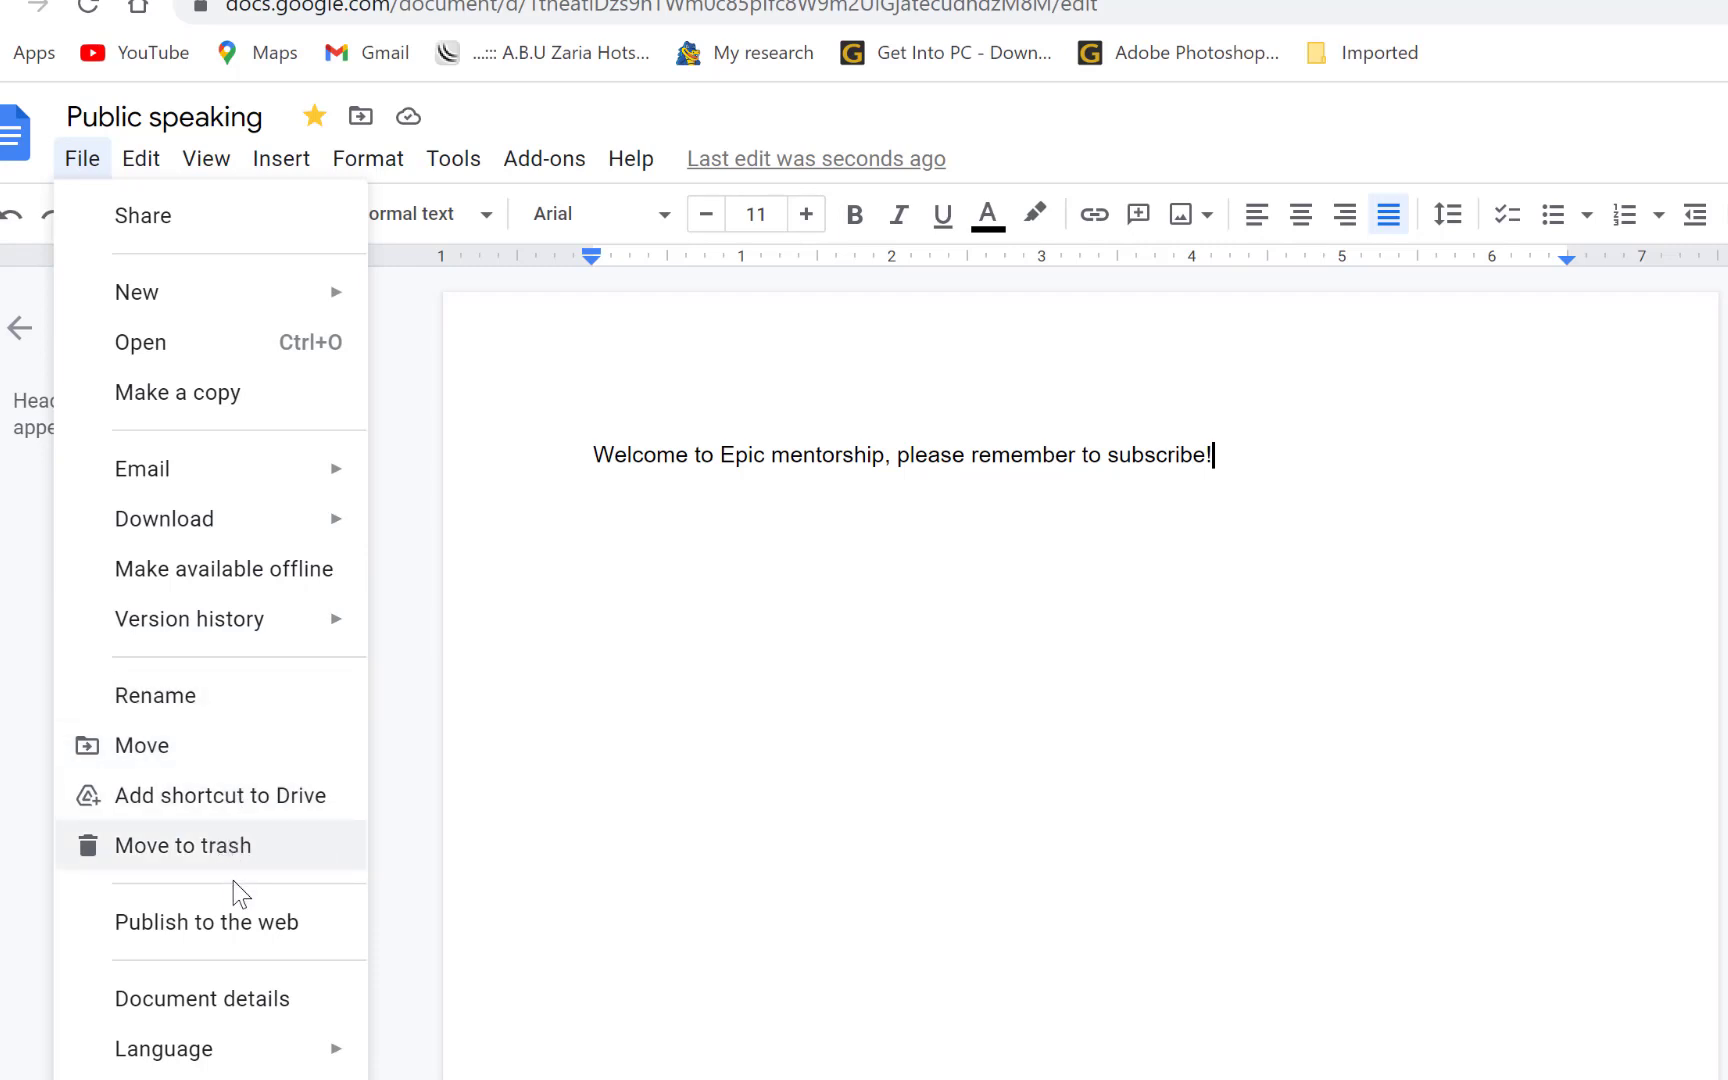
pyautogui.moveTo(148, 162)
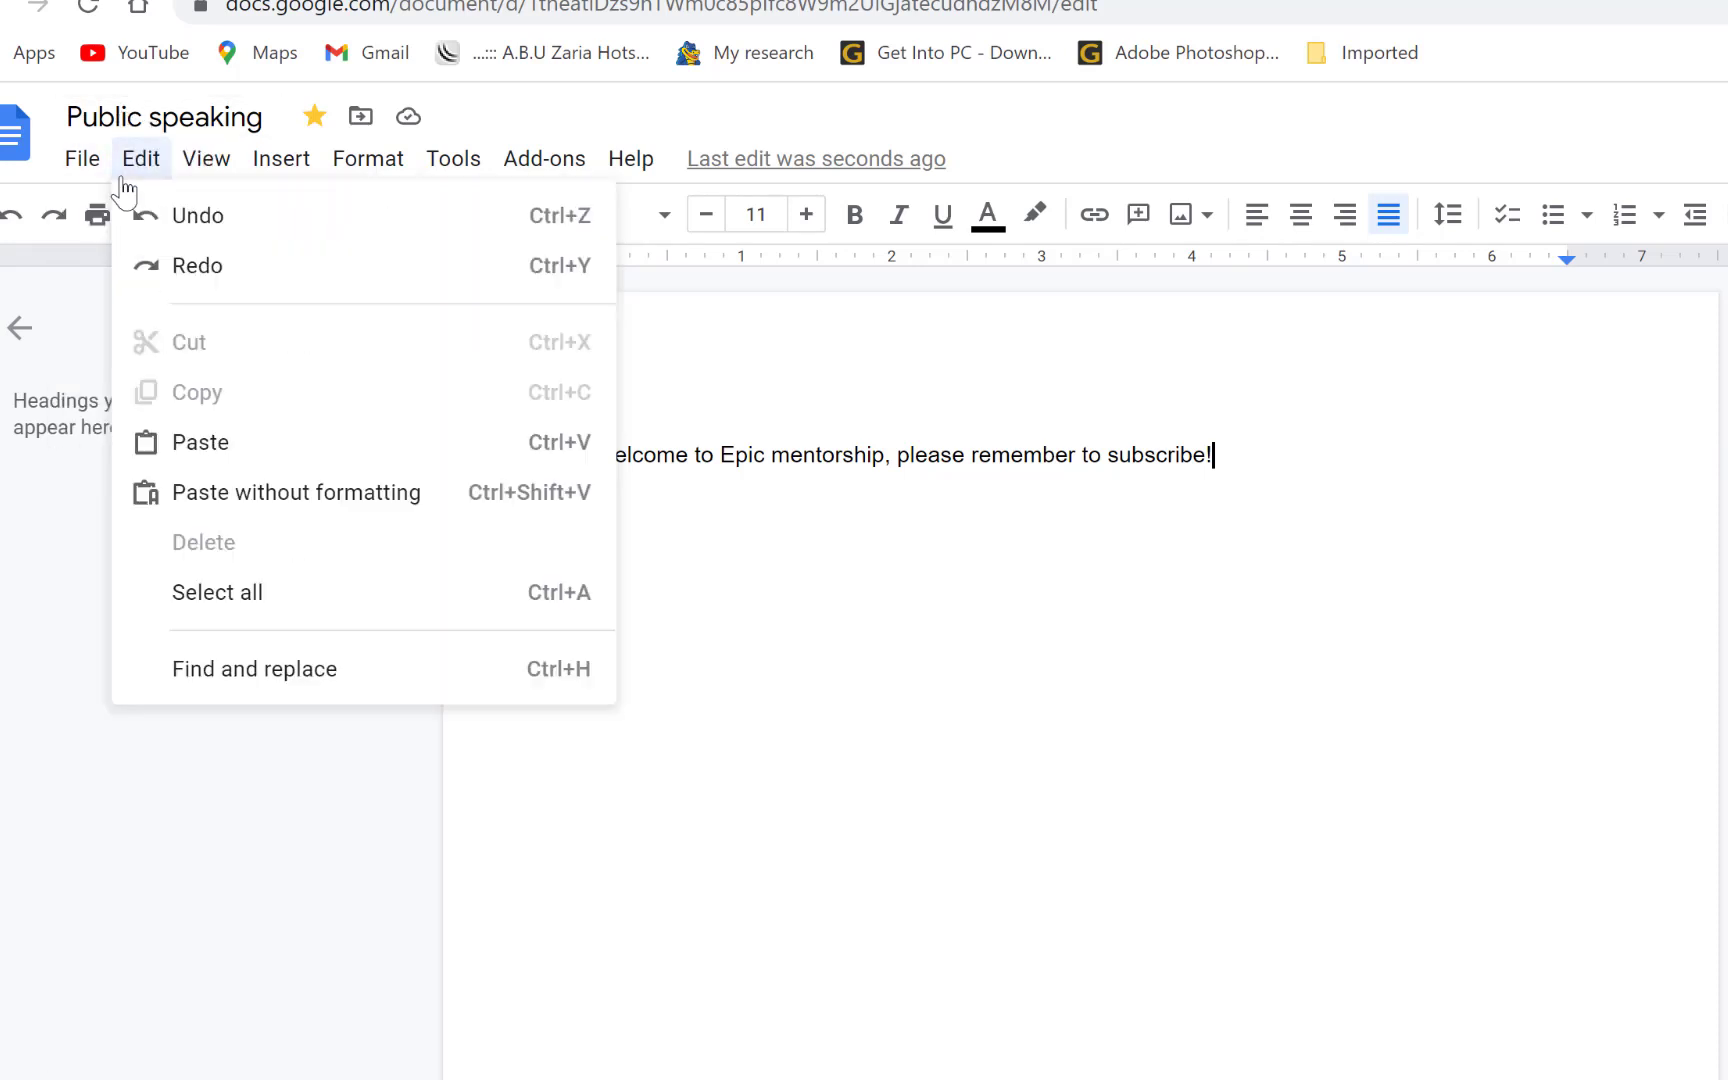
pyautogui.moveTo(226, 160)
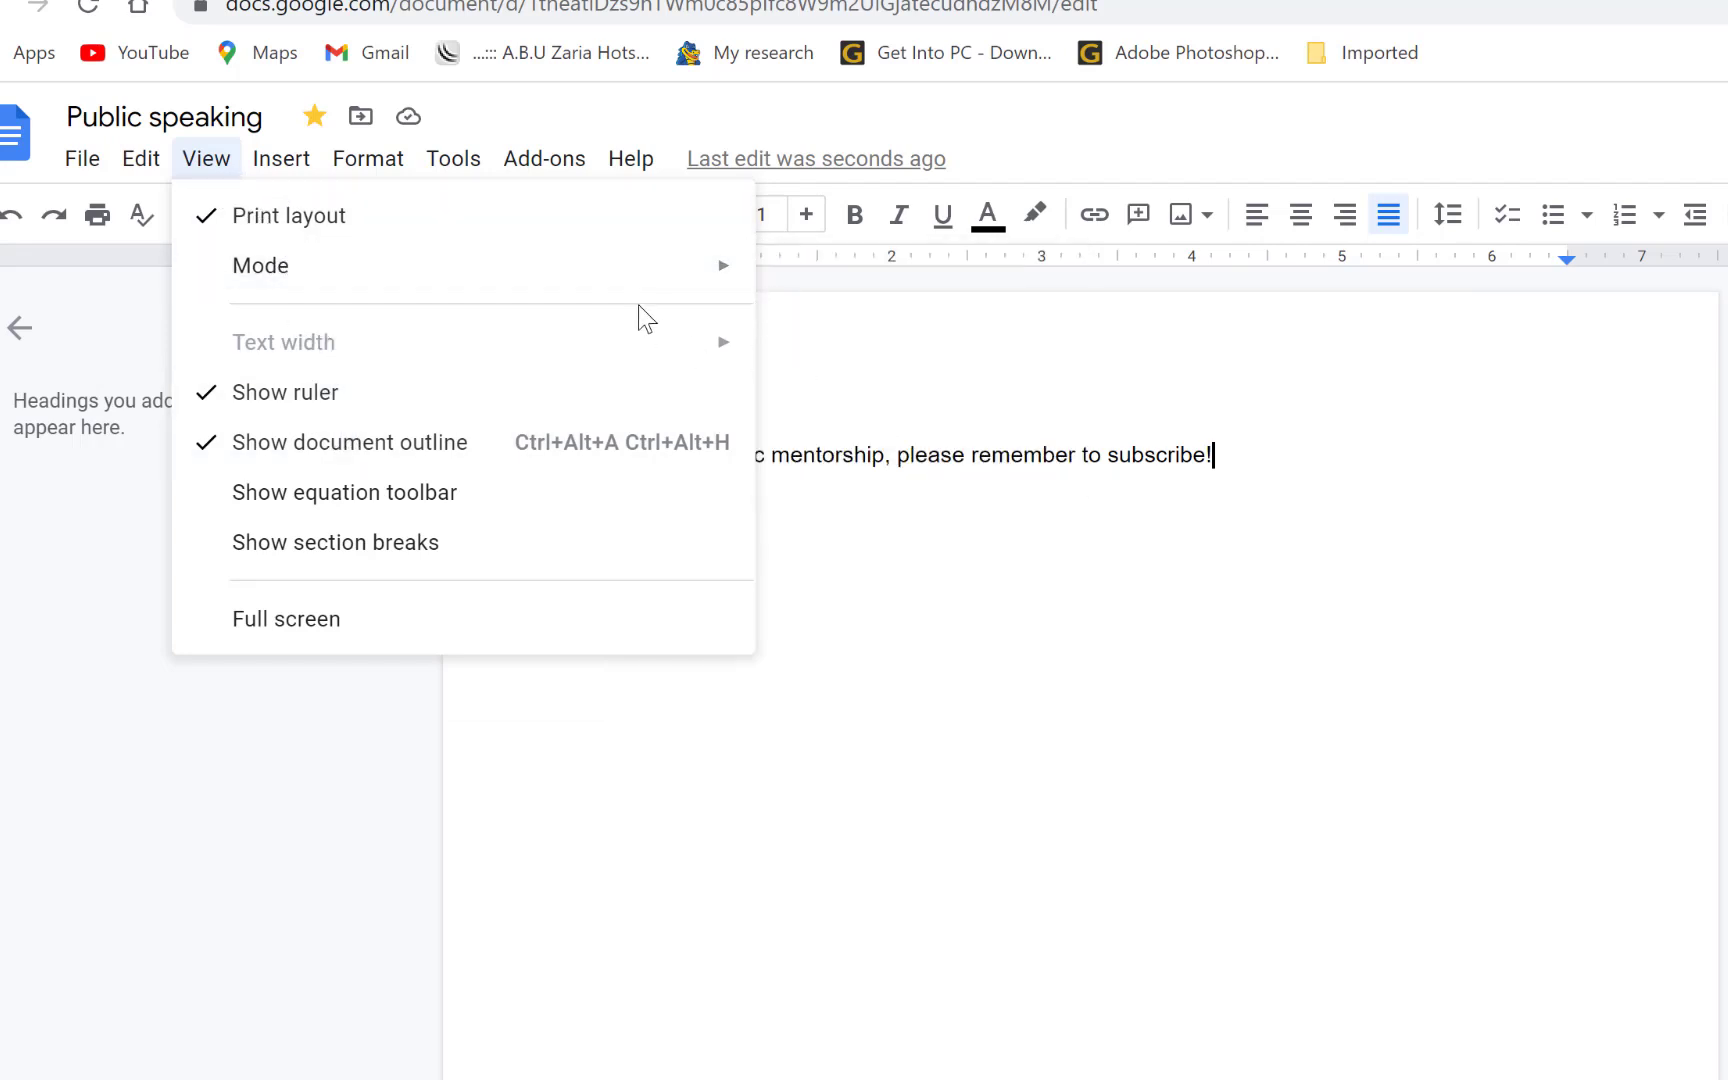
pyautogui.moveTo(612, 289)
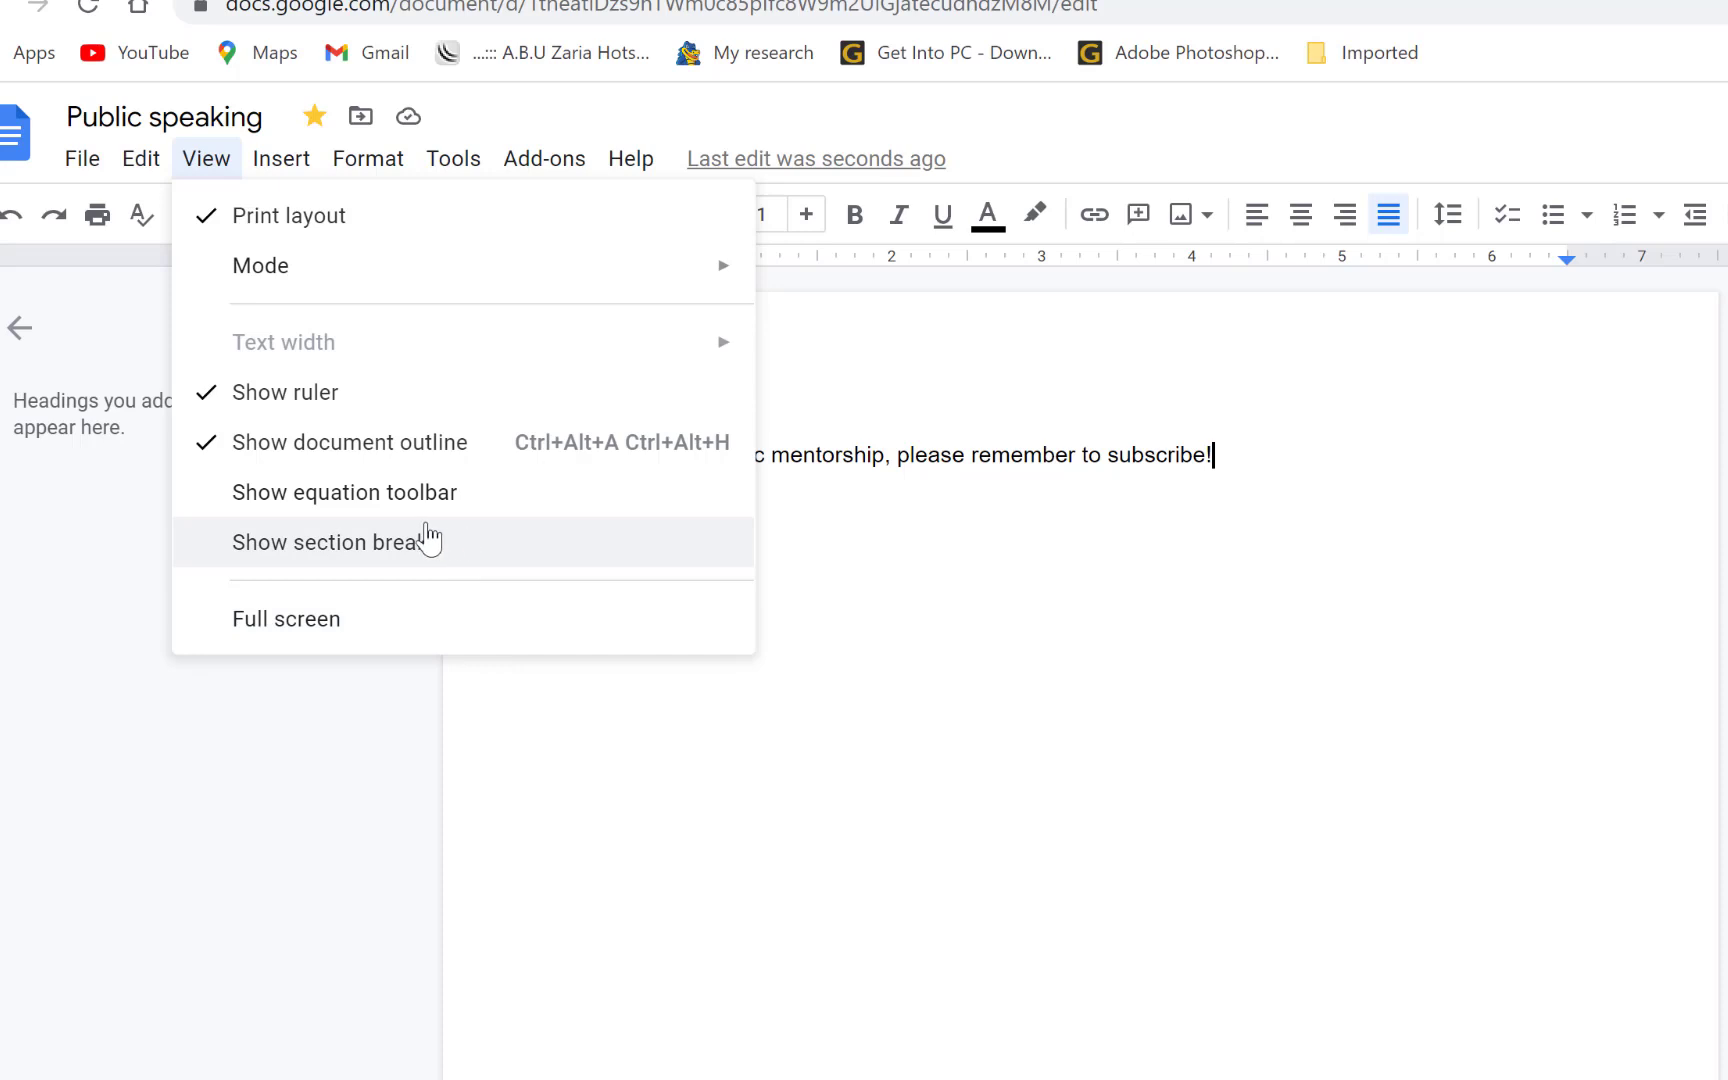
# - Insert a table with three columns and four rows below the welcome sentence
pyautogui.moveTo(299, 182)
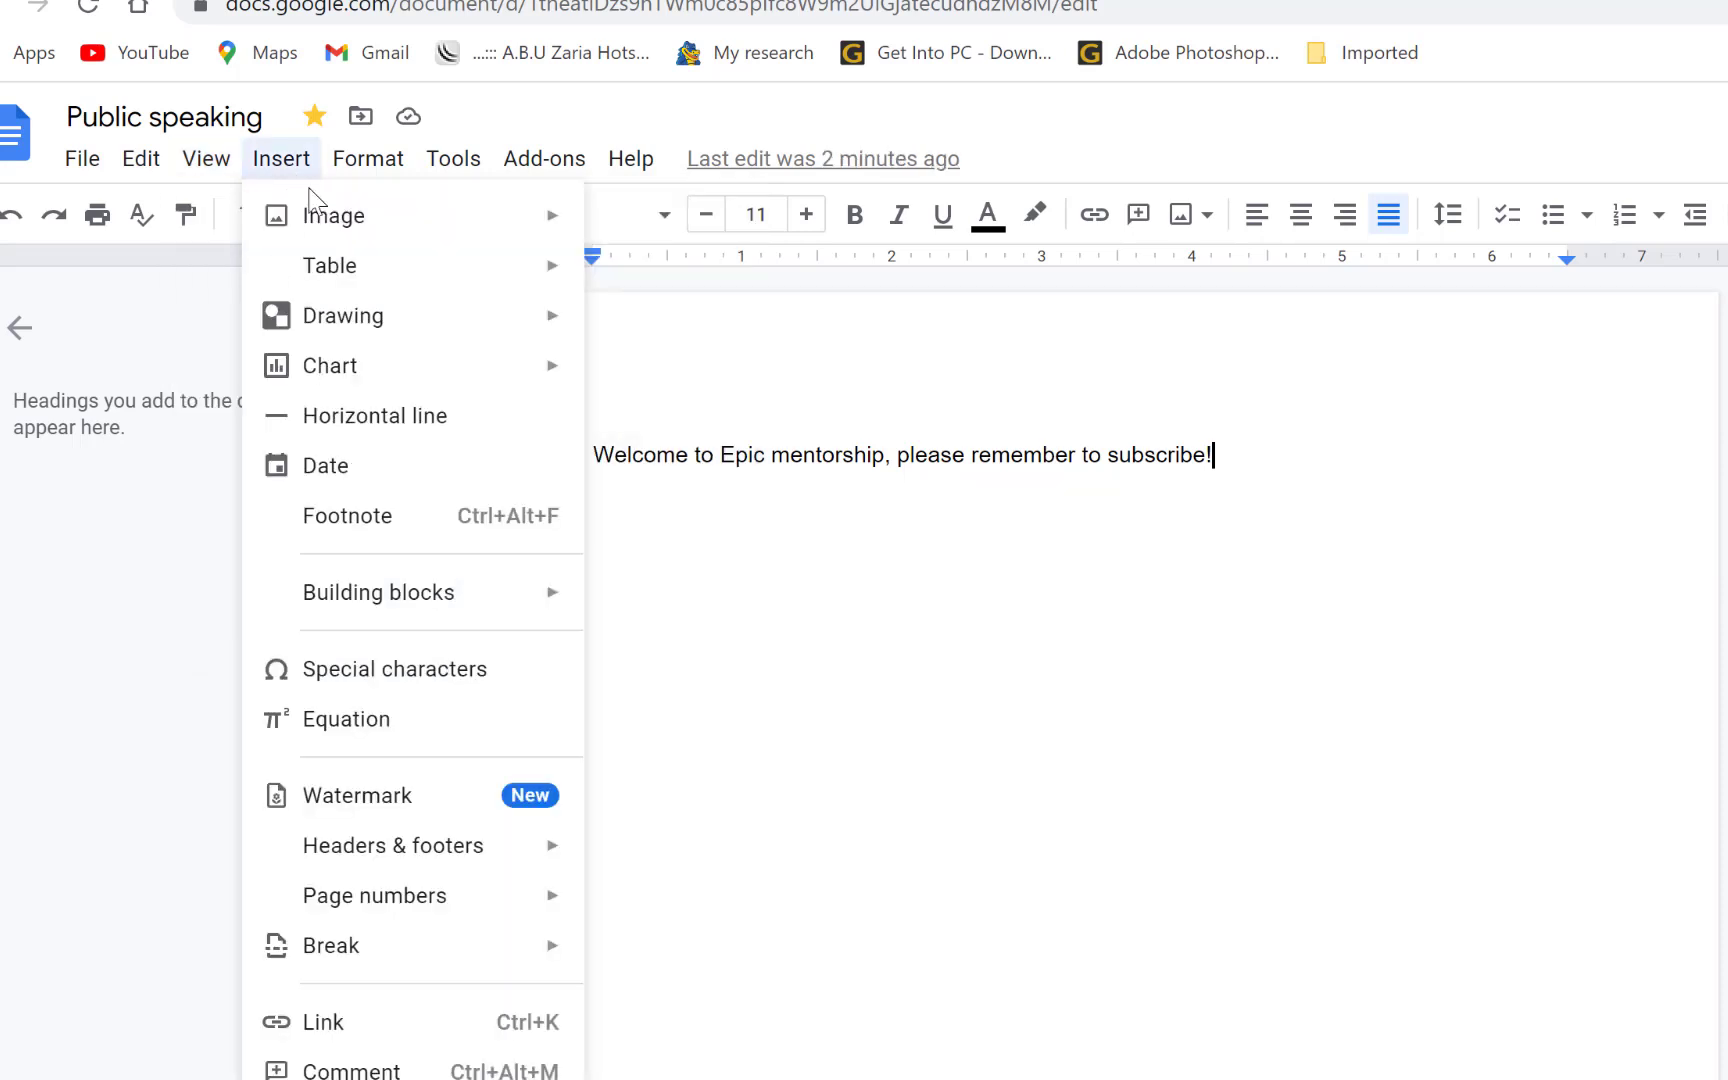
pyautogui.moveTo(355, 240)
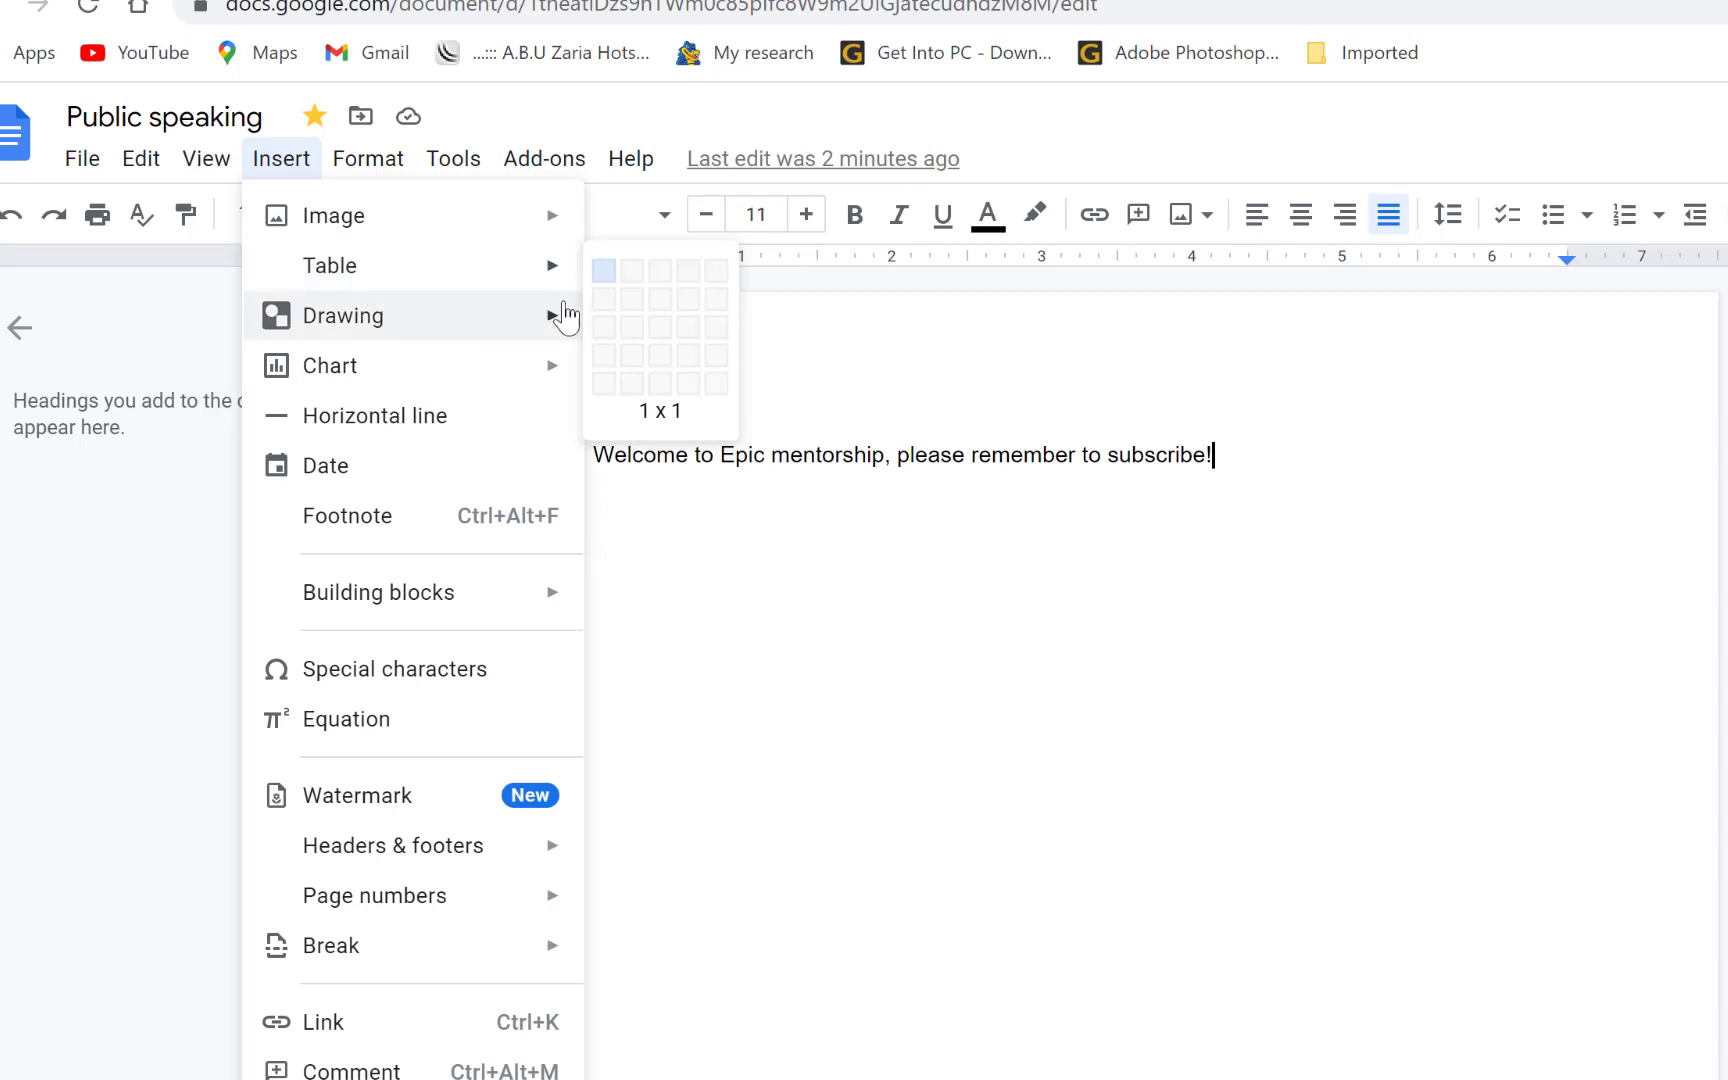
pyautogui.click(666, 344)
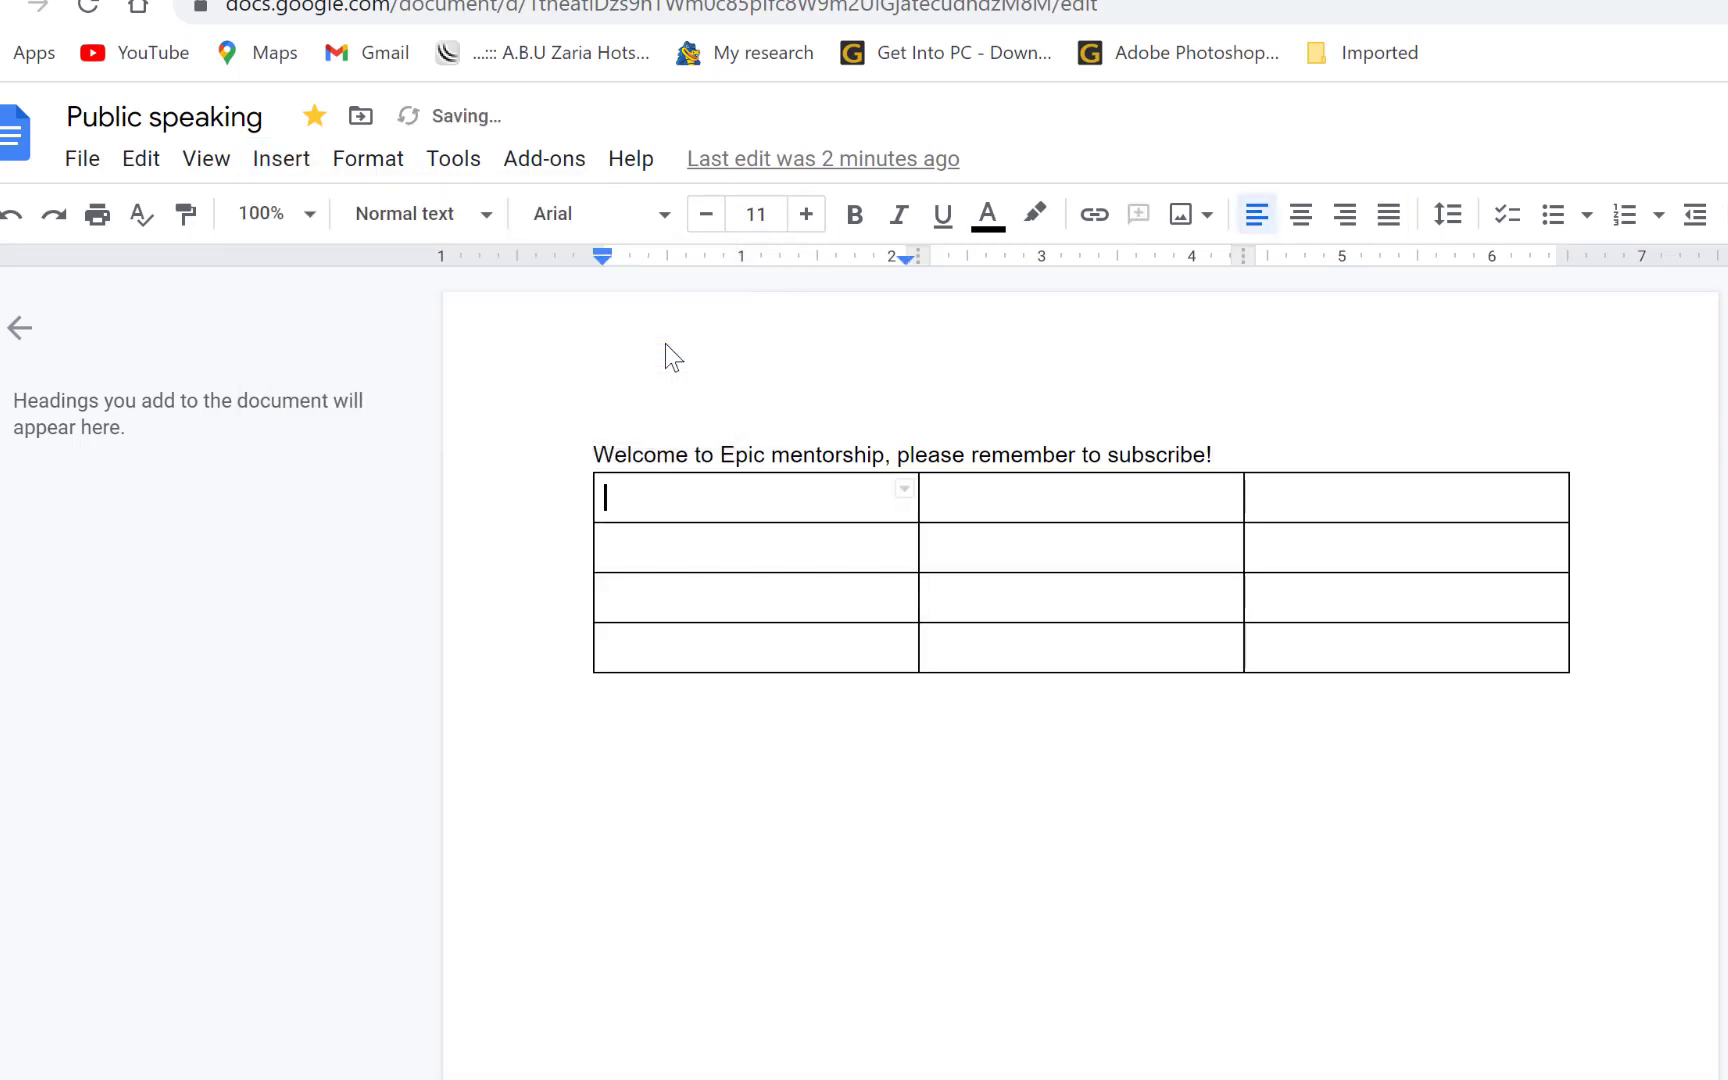
# - Examine the other items that can be inserted, such as charts, watermarks and headers, and the available formatting commands
pyautogui.click(262, 162)
pyautogui.moveTo(338, 352)
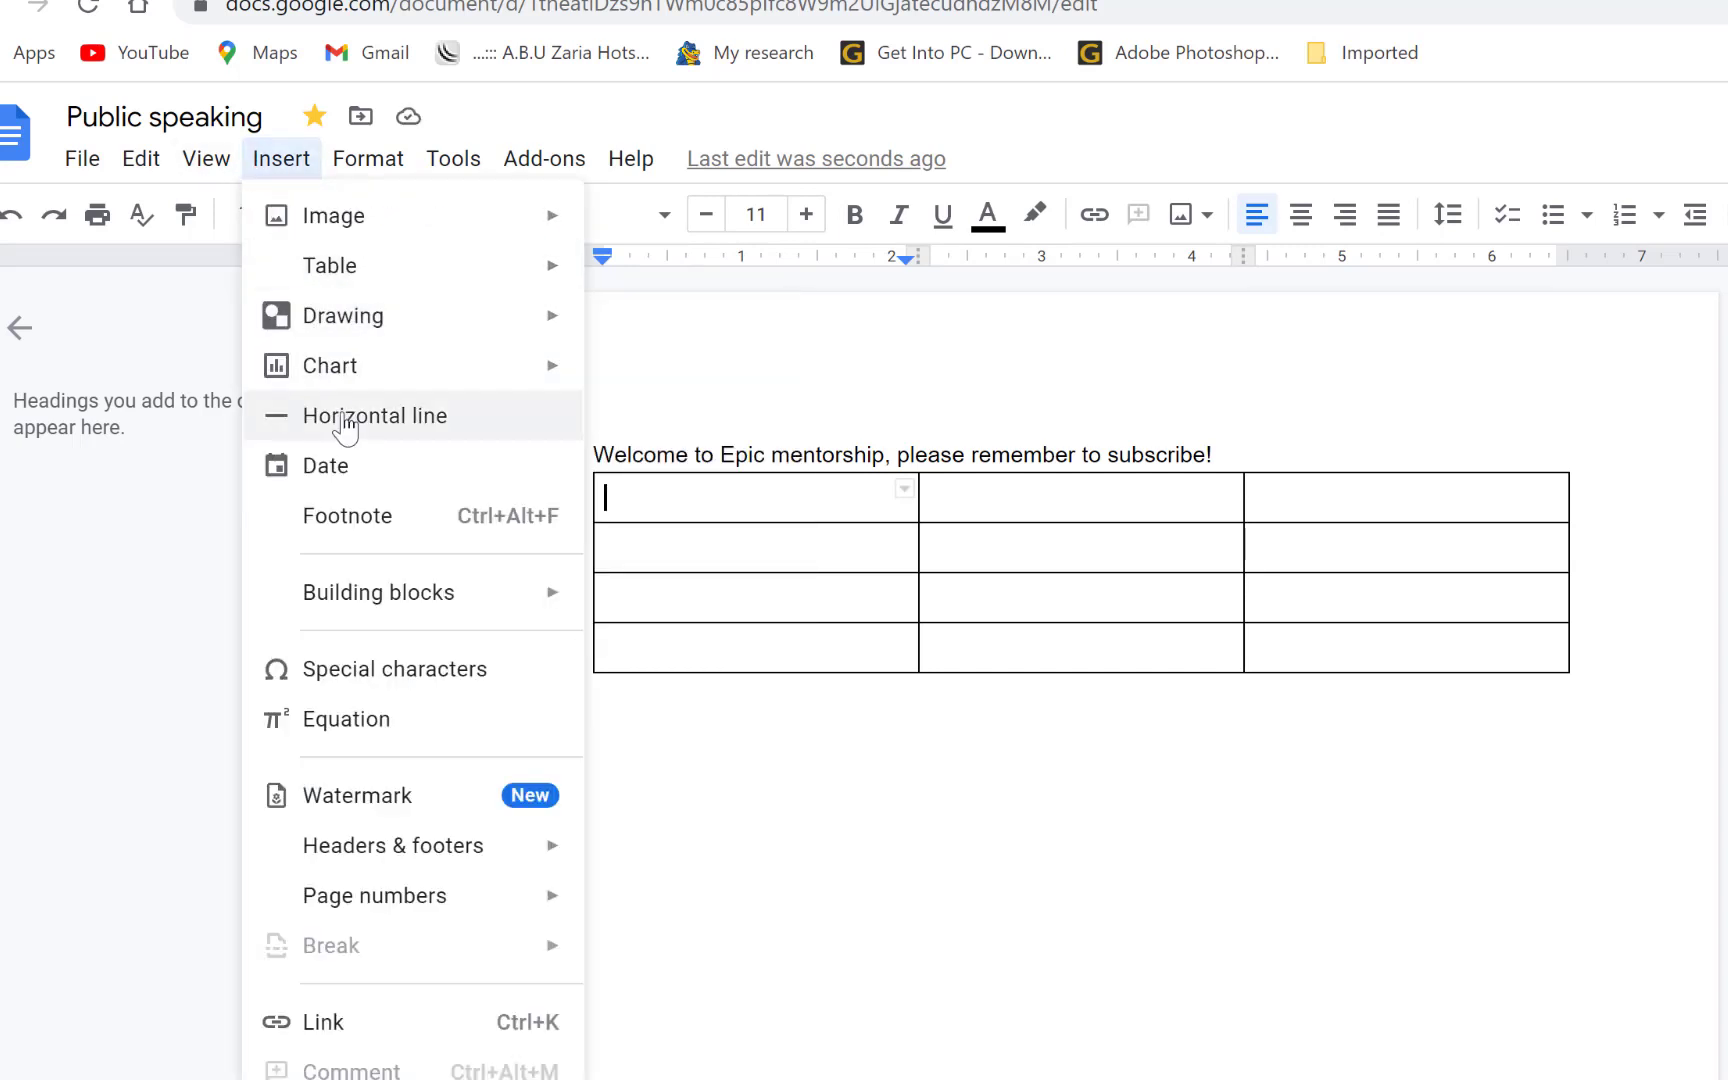
pyautogui.moveTo(377, 380)
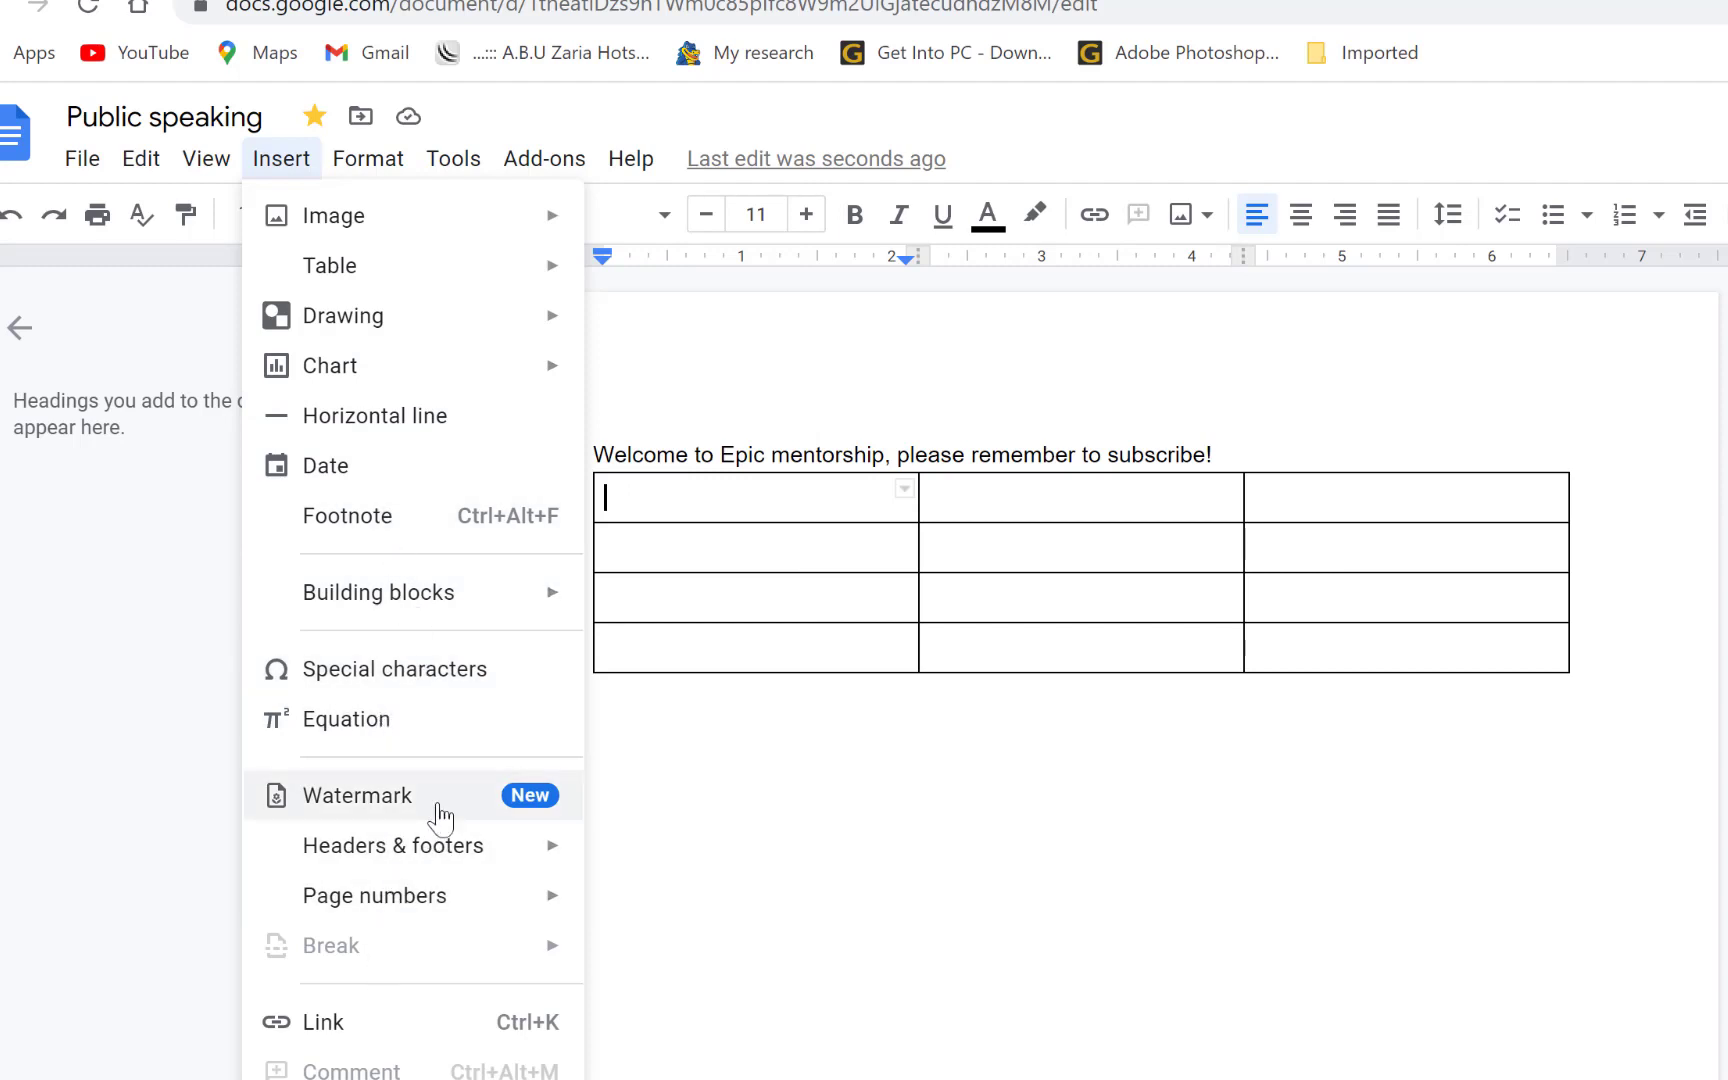
pyautogui.moveTo(446, 861)
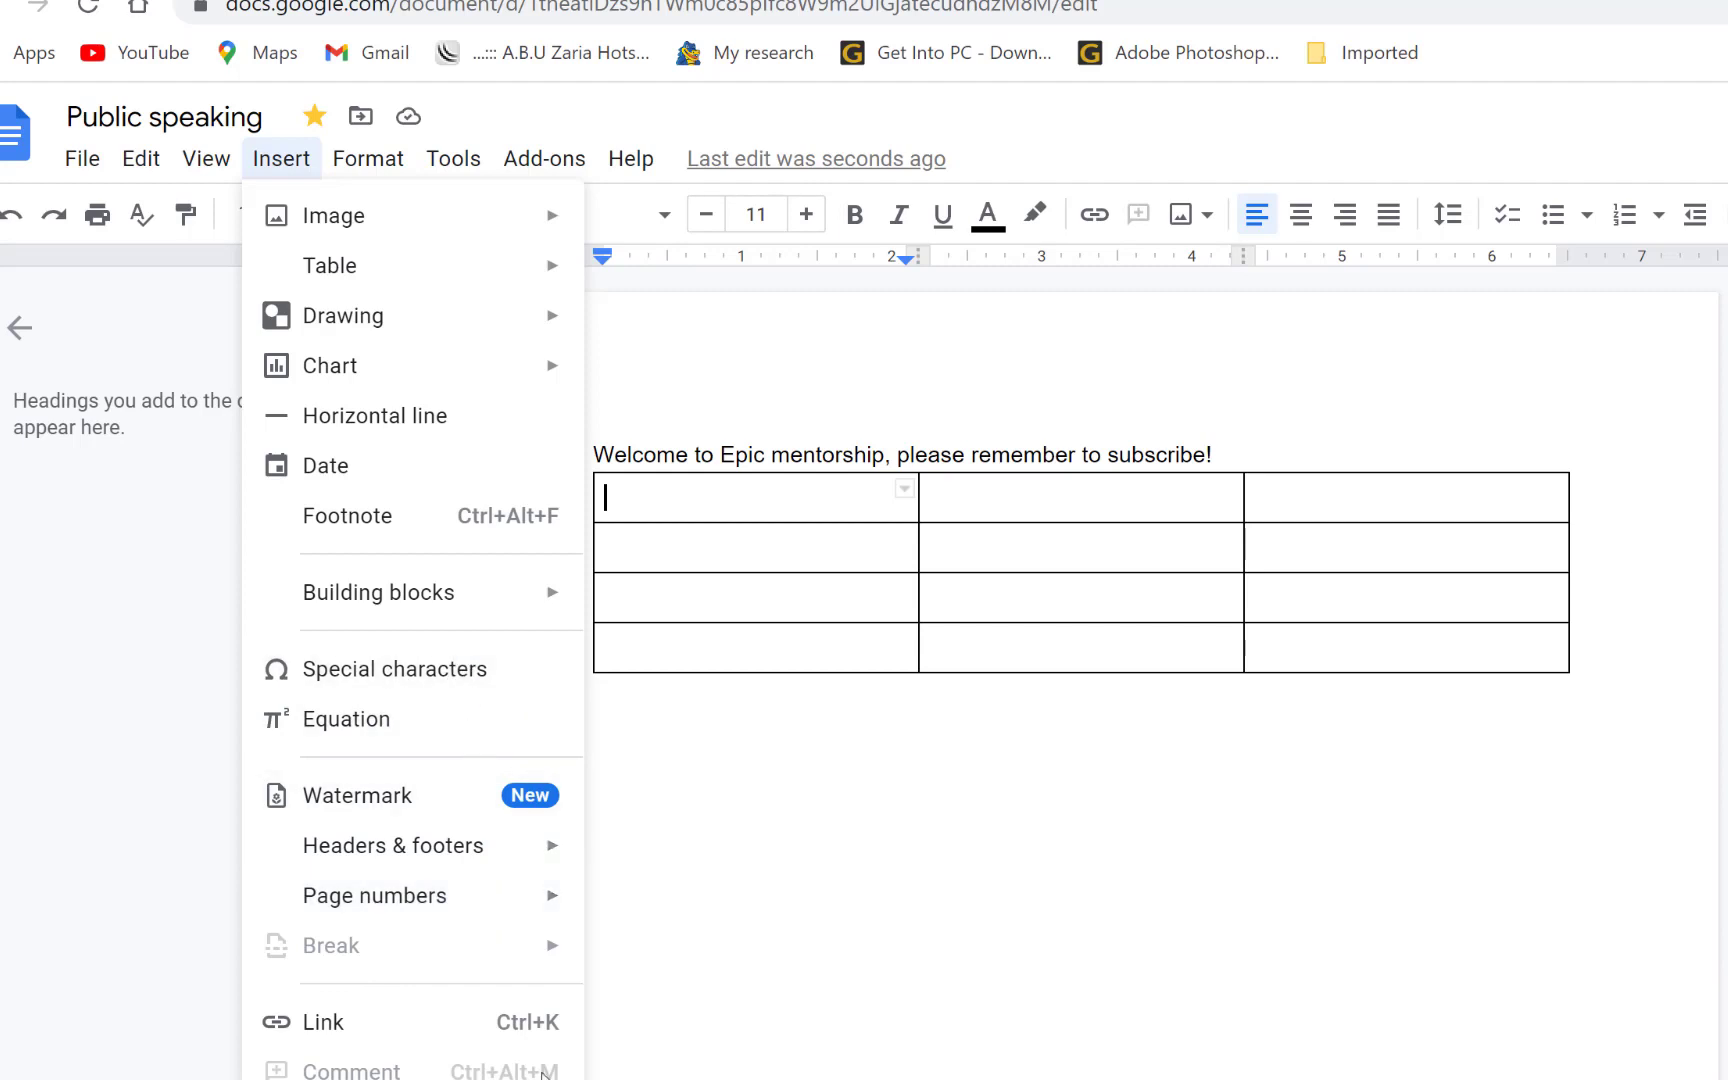
pyautogui.moveTo(403, 172)
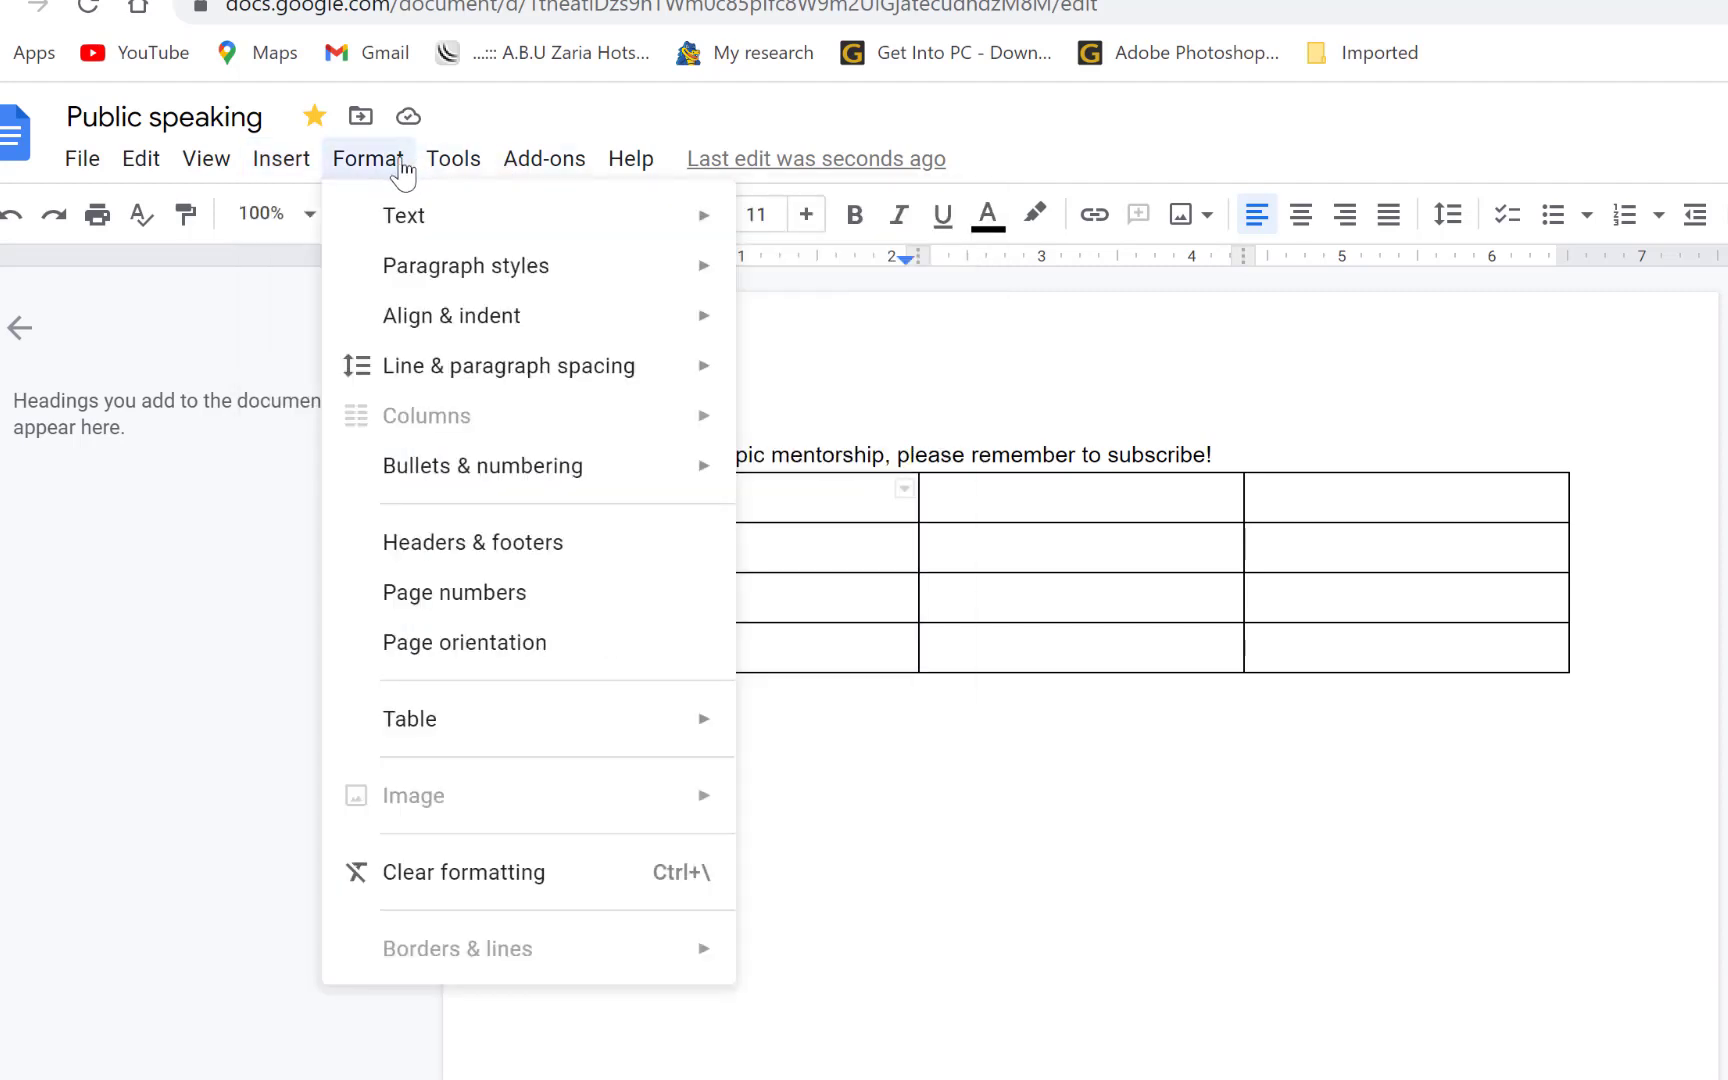
pyautogui.moveTo(438, 240)
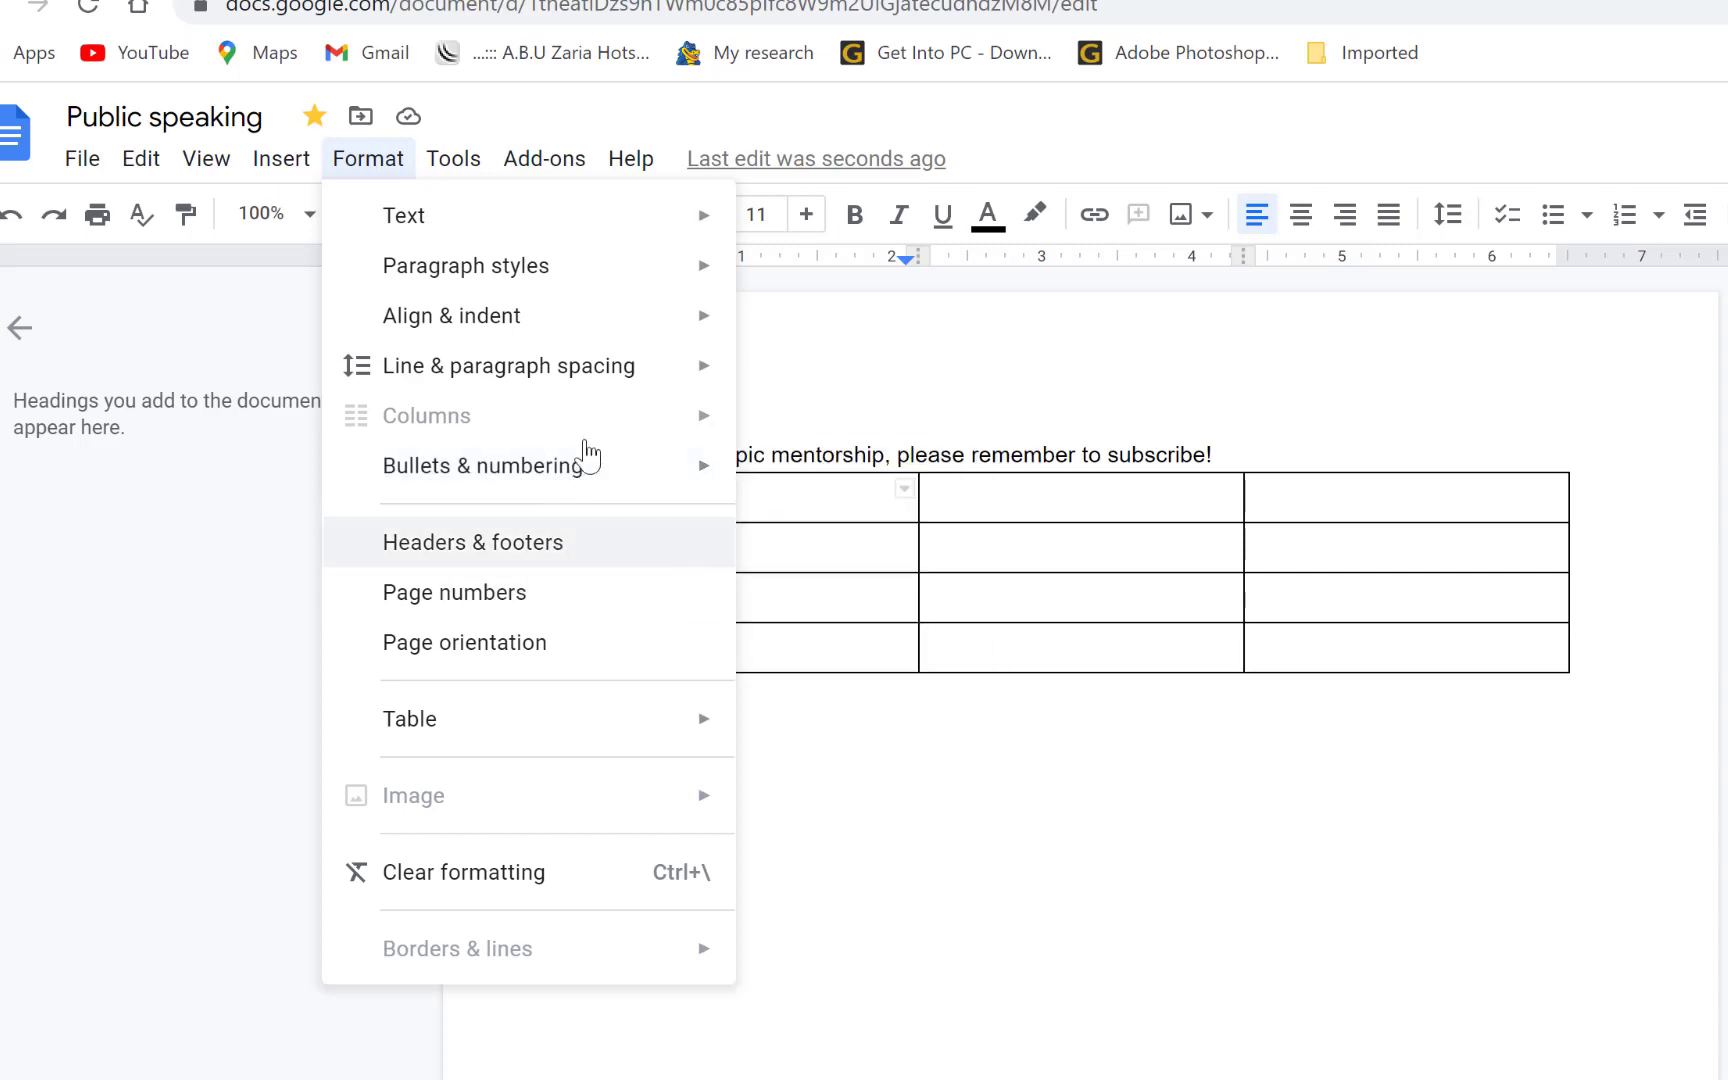
# - Dictate "Hello and welcome to epic mentorship please remember to subscribe to our channel" below the table with voice typing
pyautogui.moveTo(437, 157)
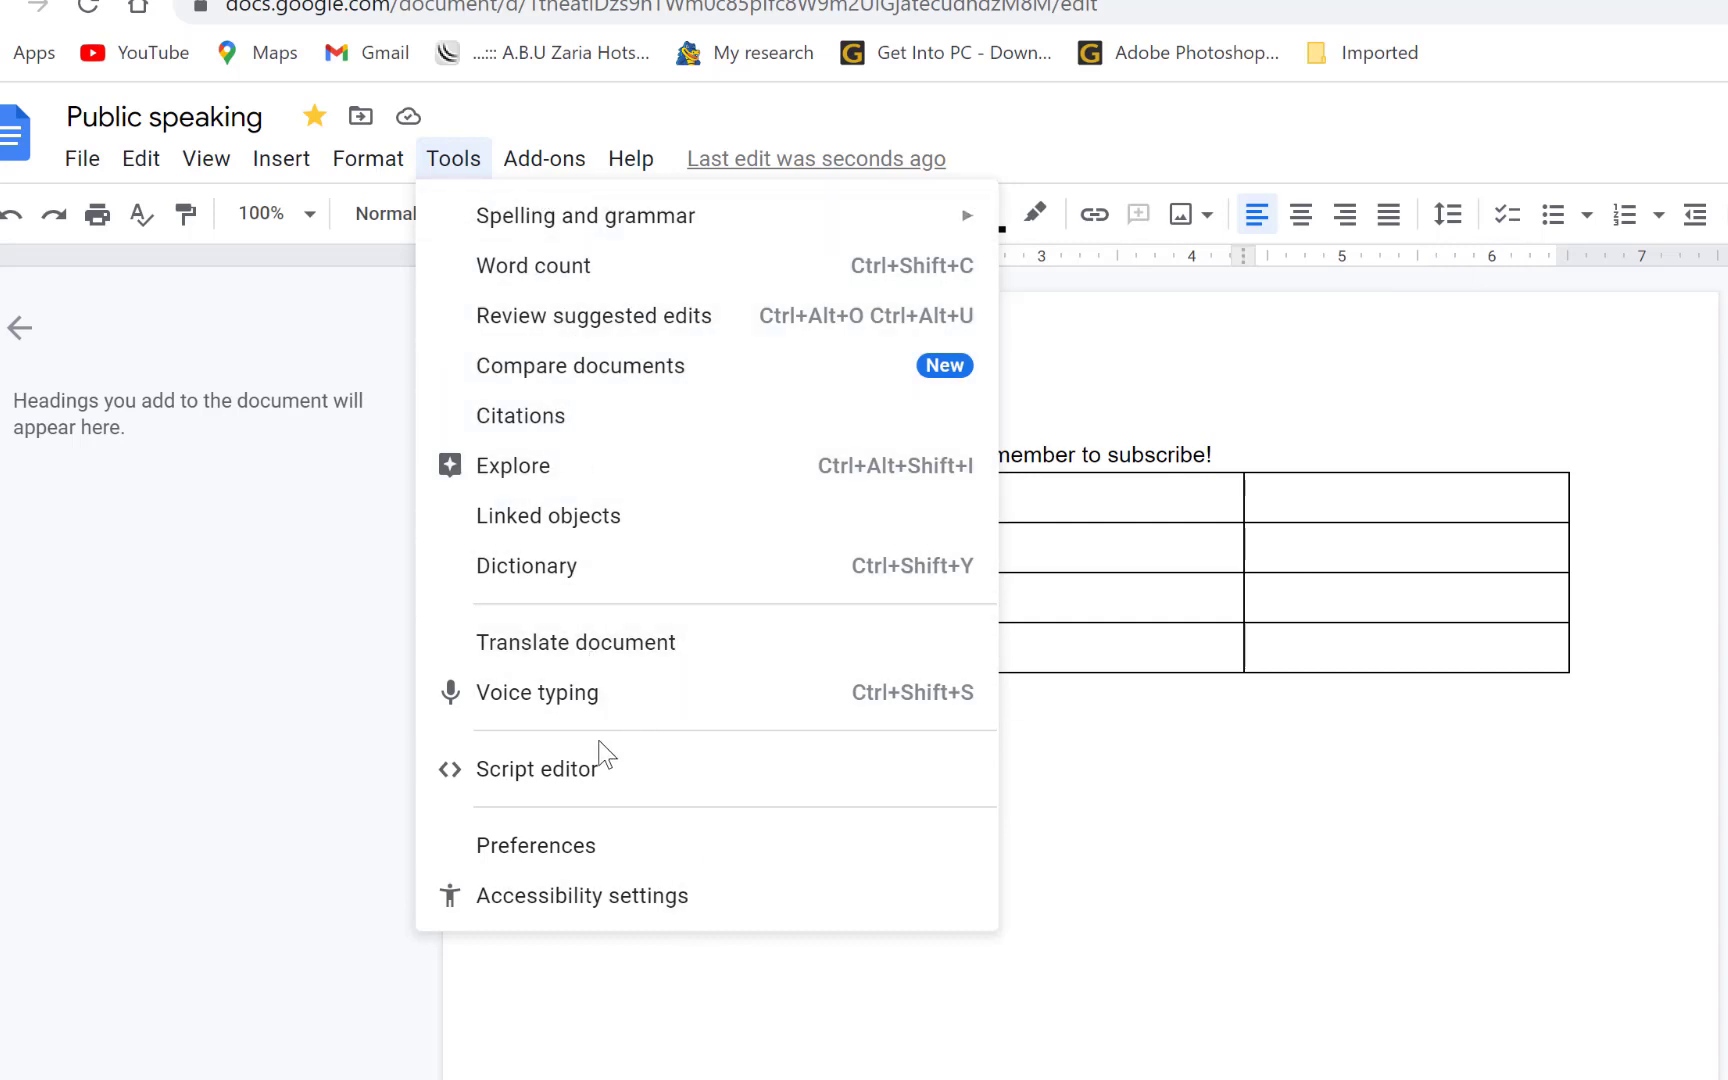
pyautogui.click(598, 706)
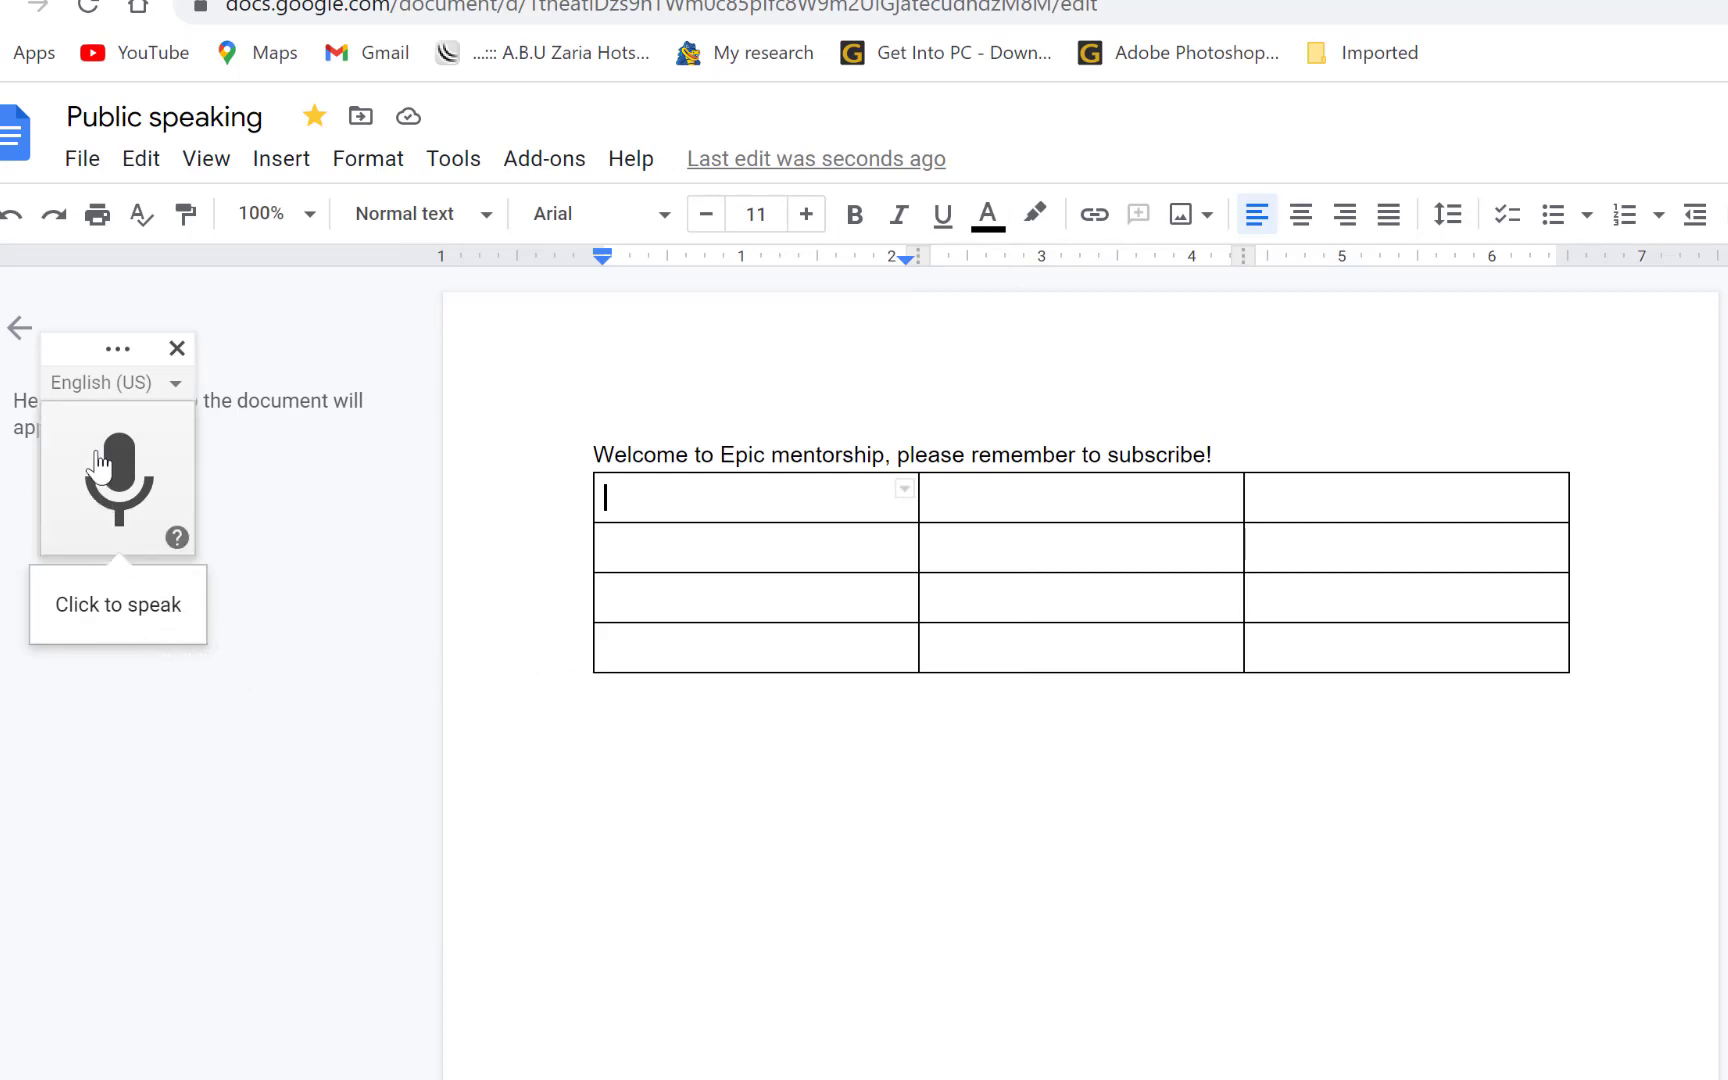
pyautogui.click(743, 743)
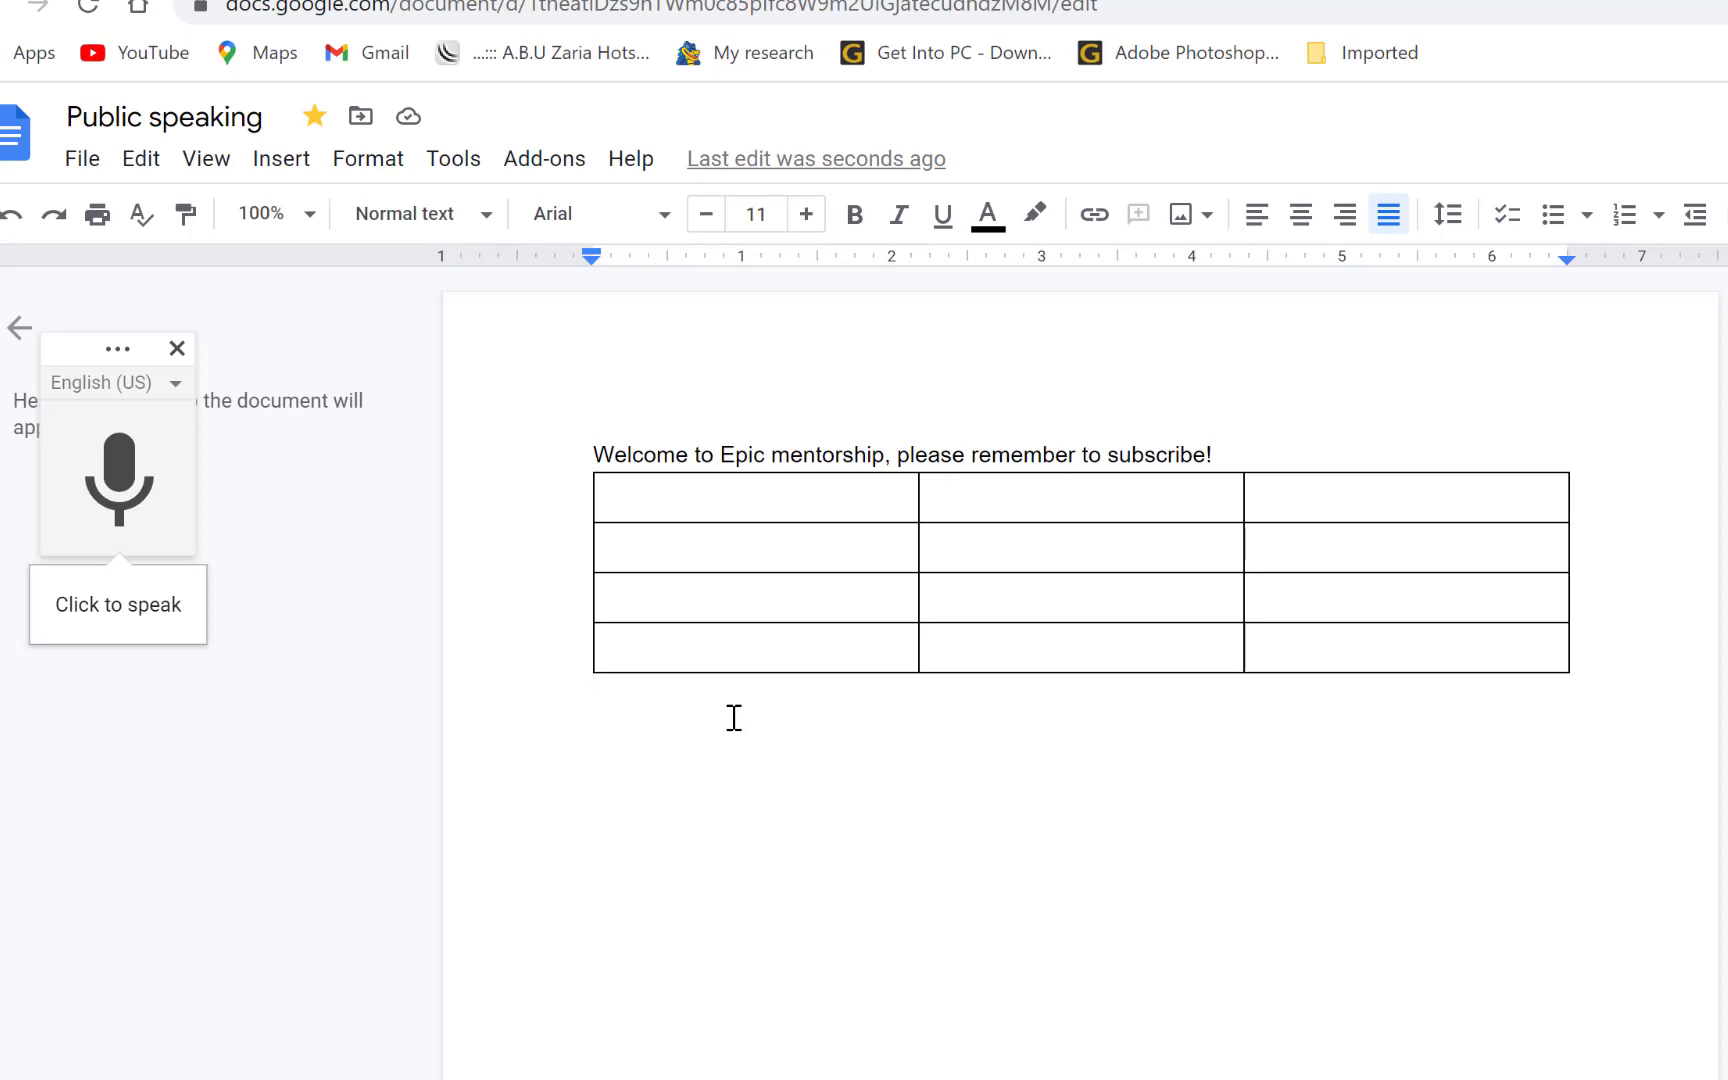
pyautogui.click(117, 495)
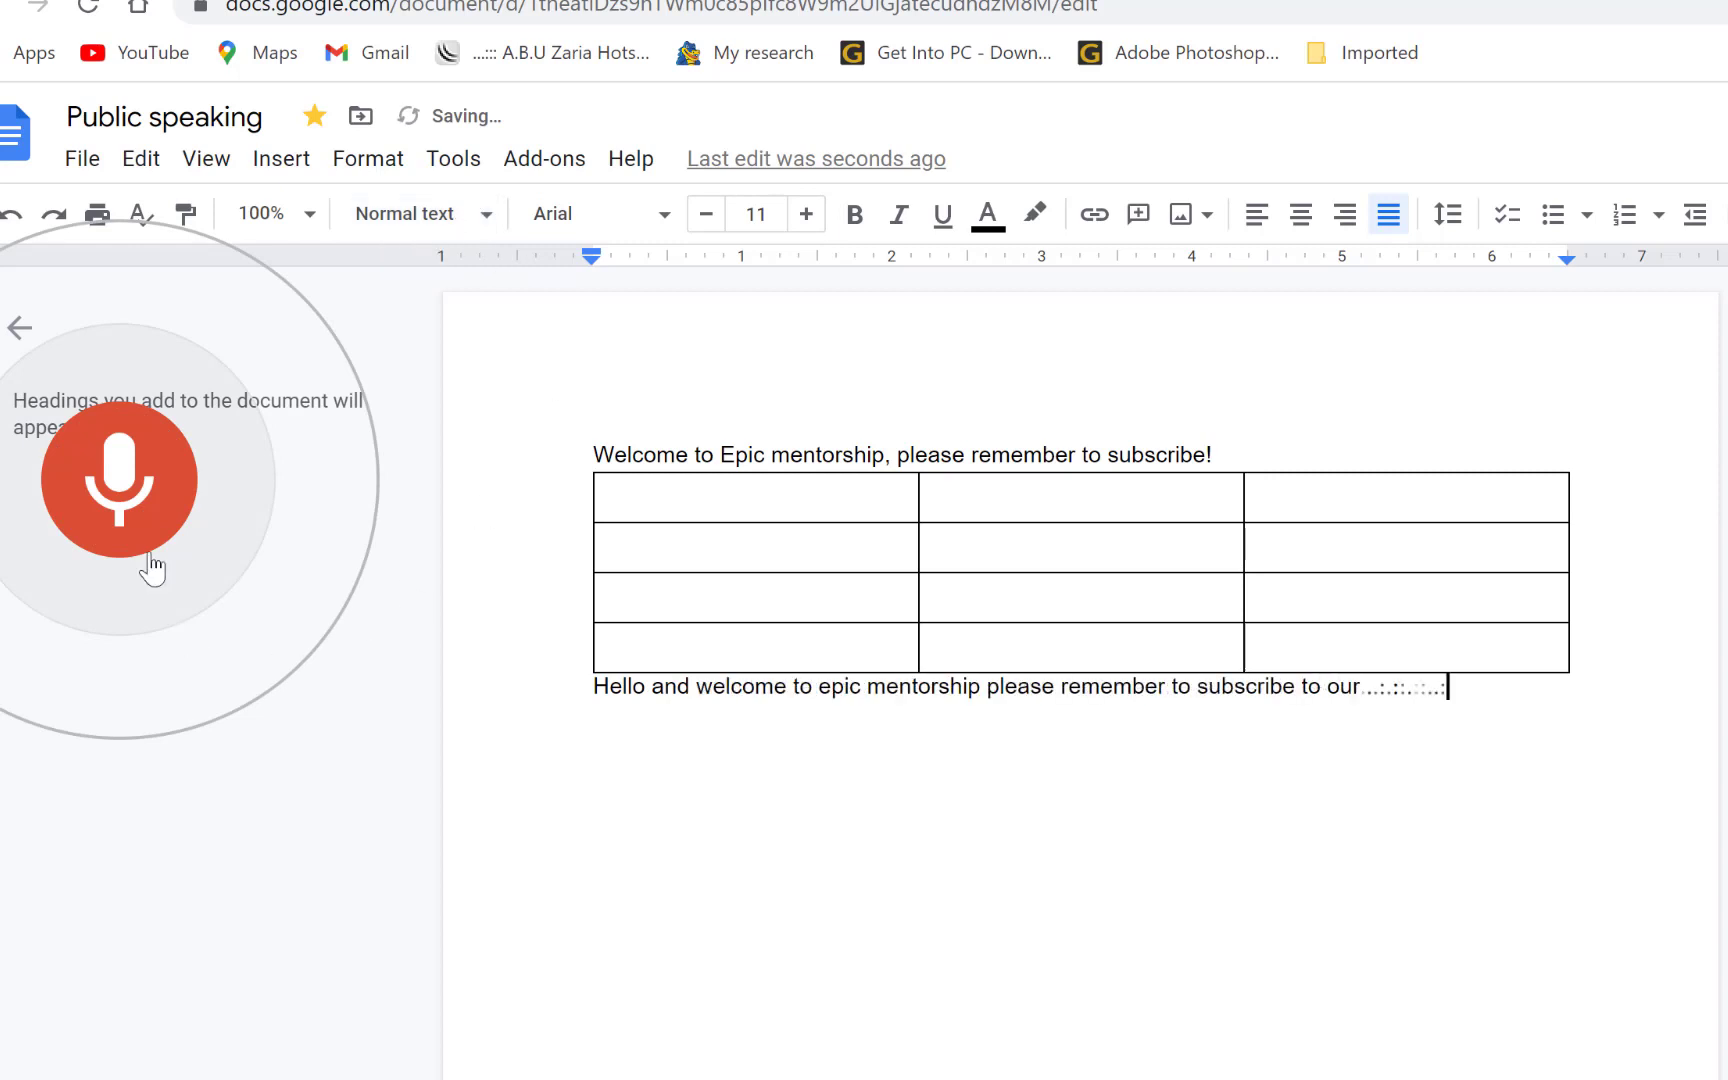
pyautogui.click(140, 490)
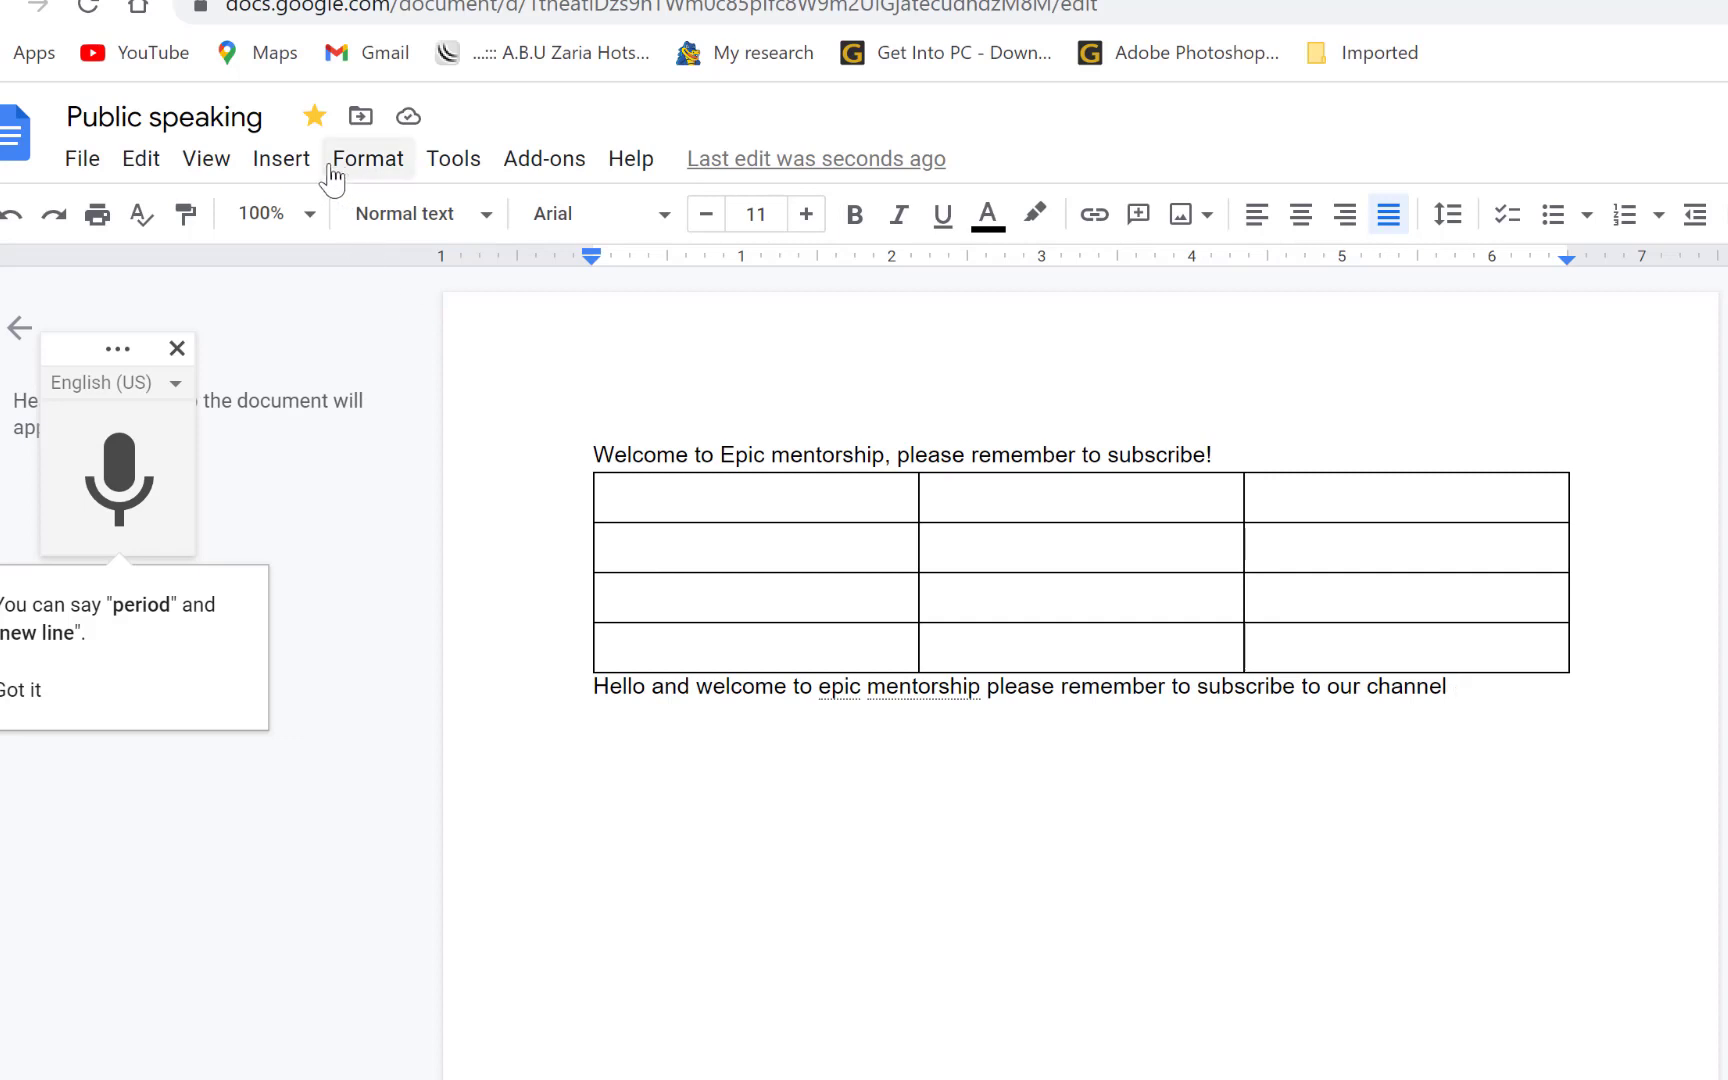
pyautogui.click(282, 166)
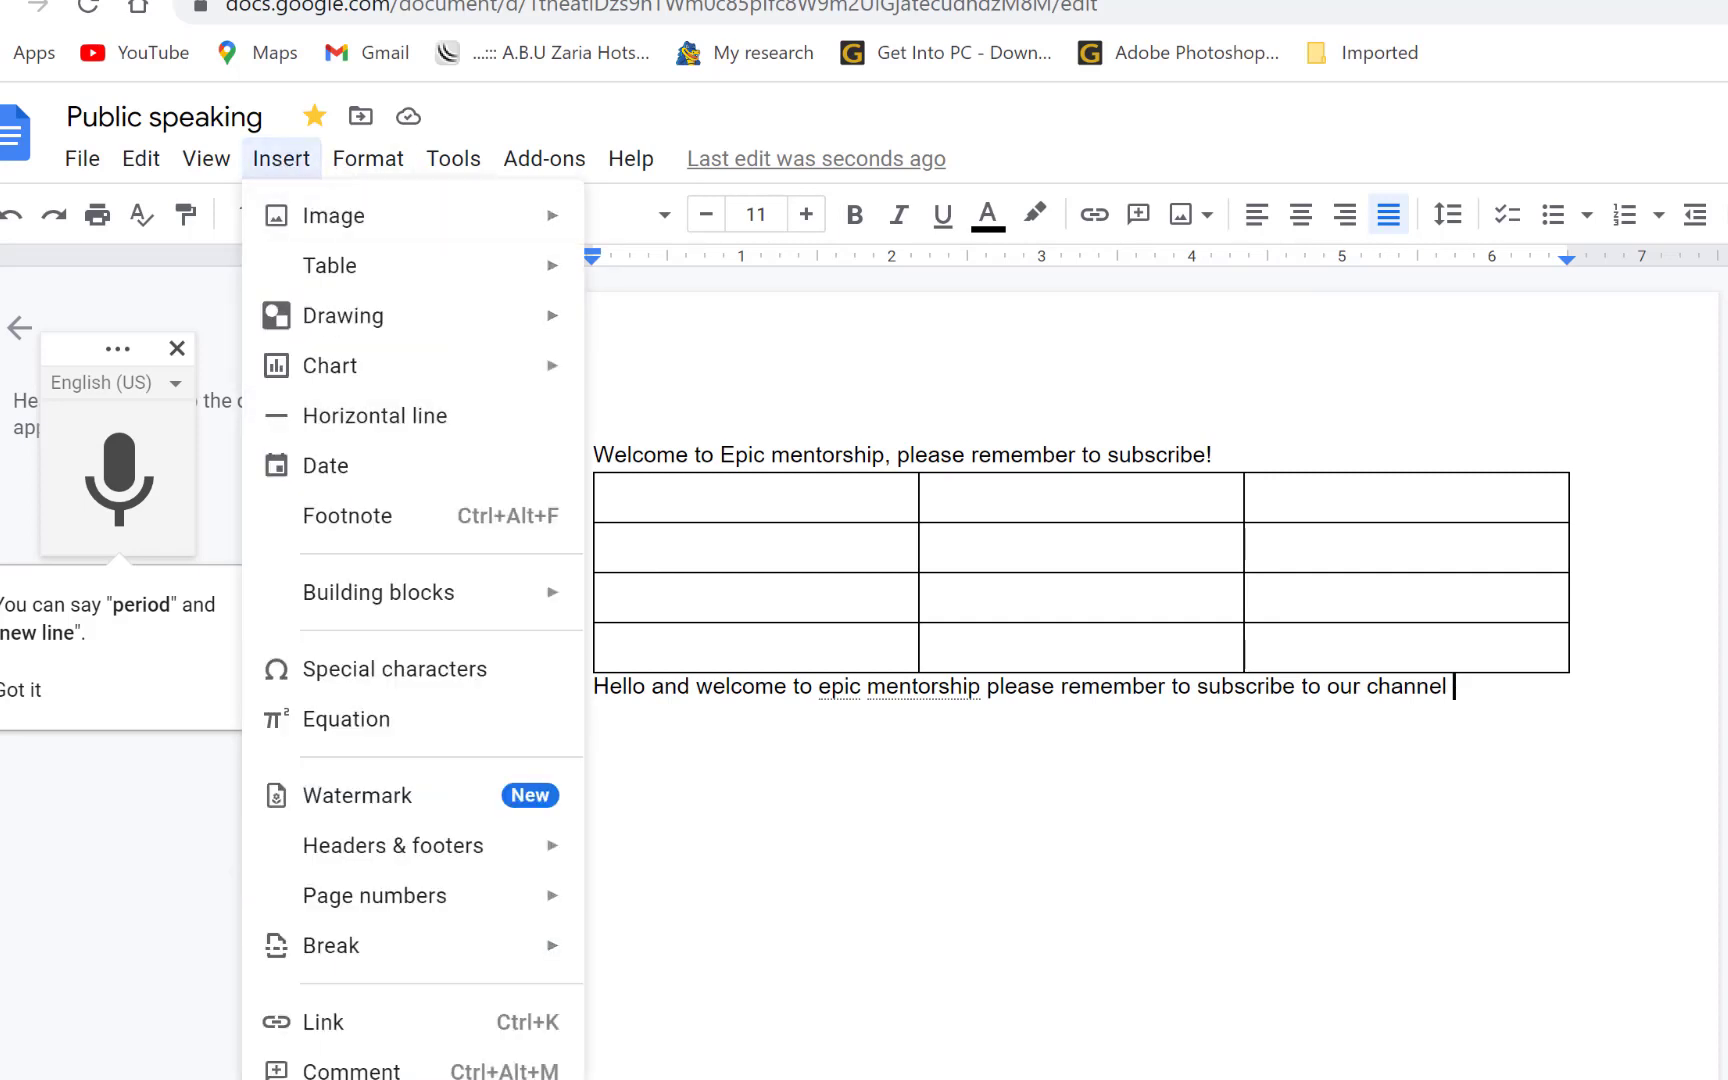
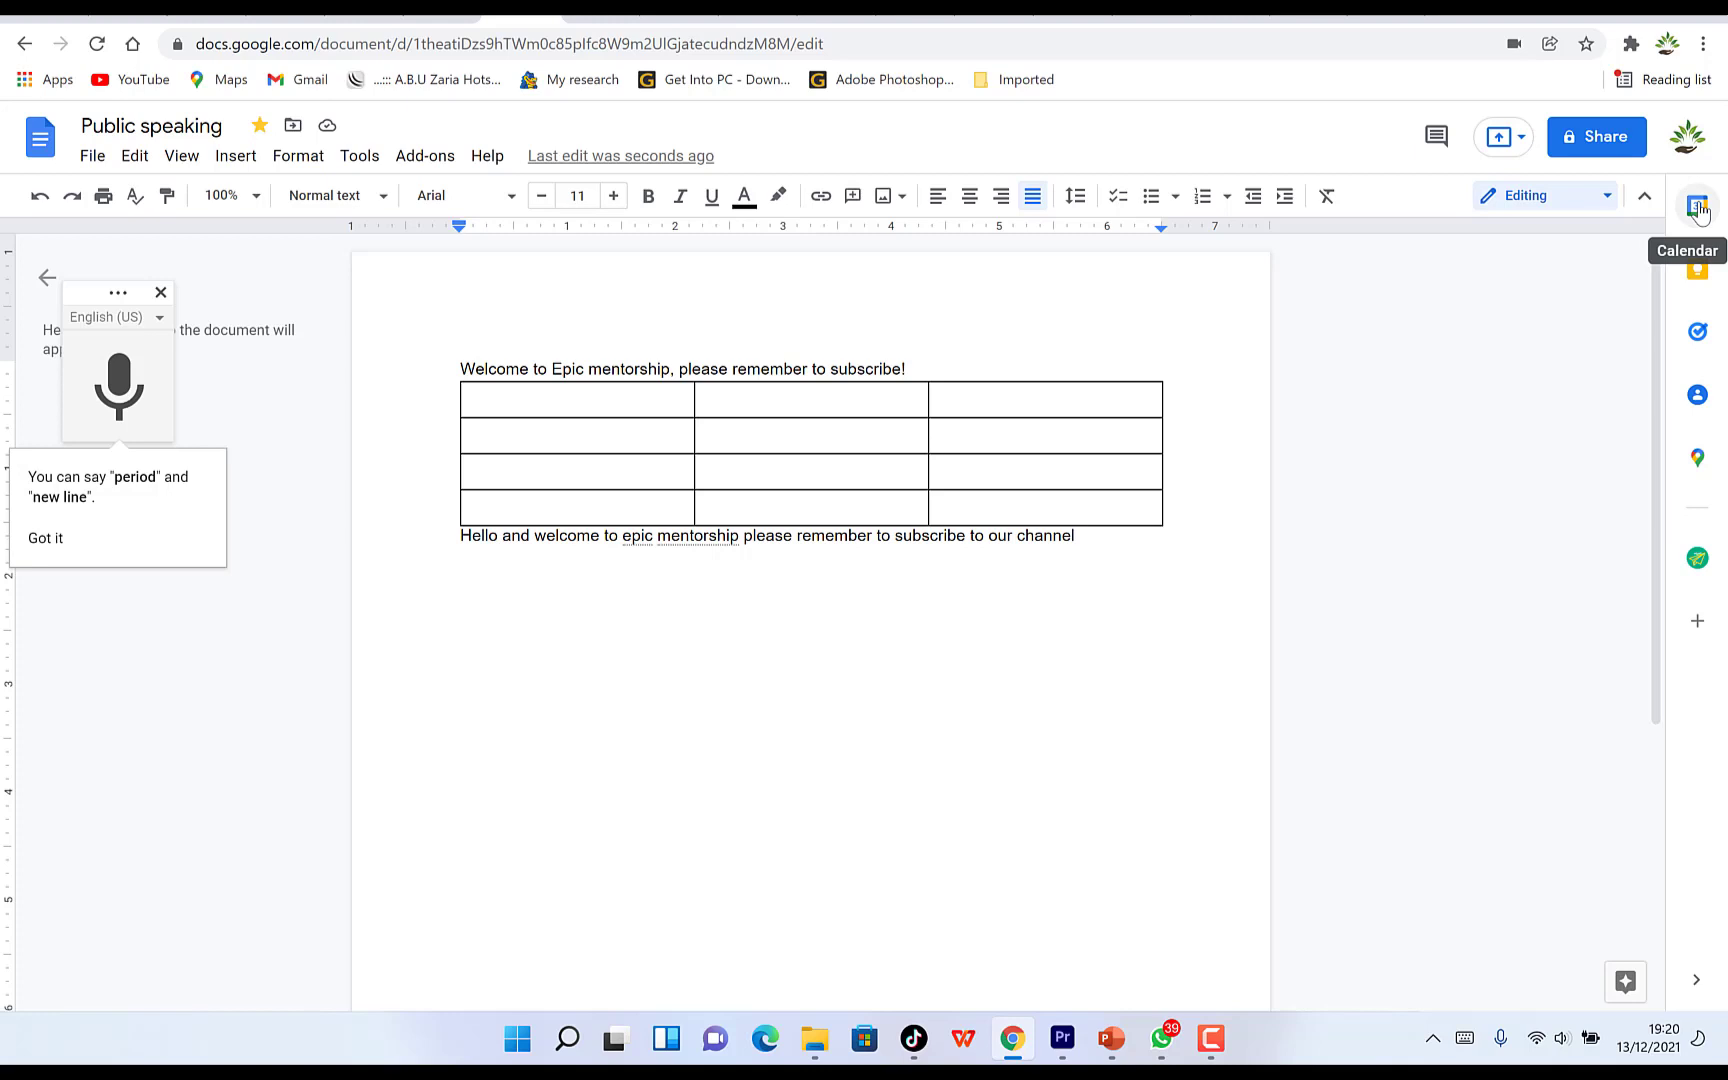
# - View the schedule for Sunday, December 12, 2021 in Calendar beside the document, and close Calendar
pyautogui.click(1699, 207)
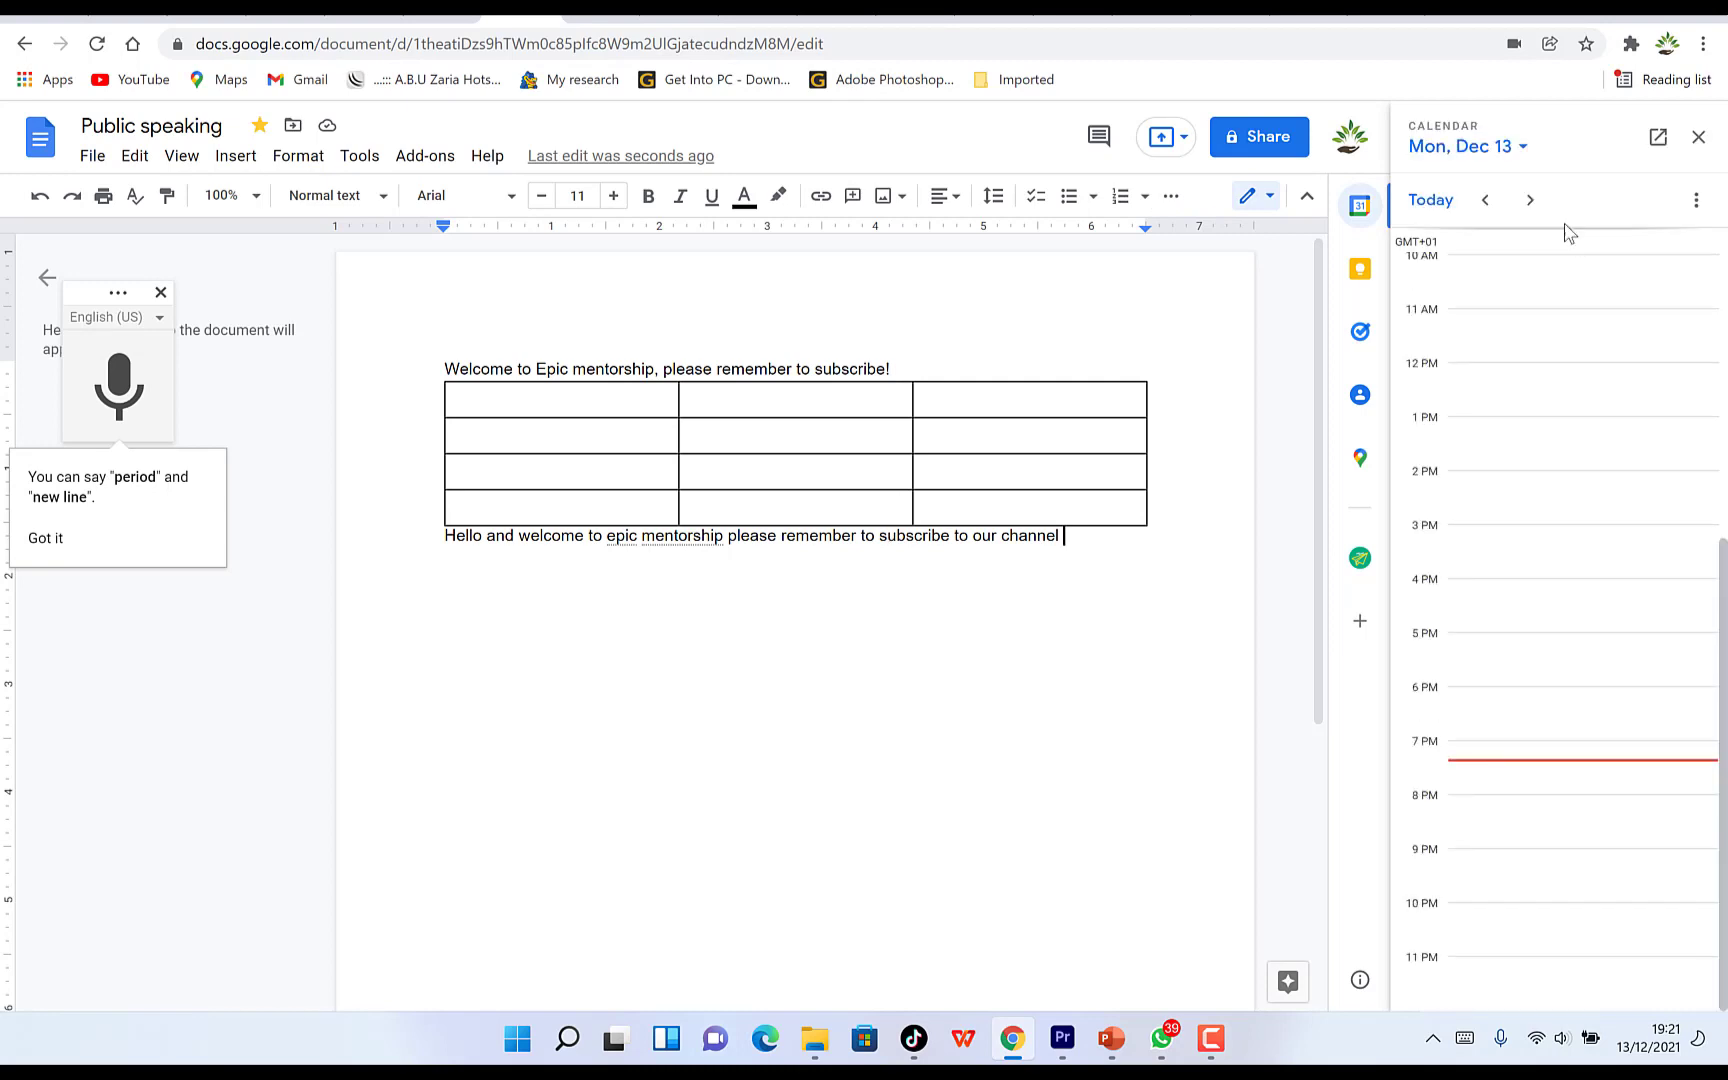
pyautogui.scroll(5, 1575, 530)
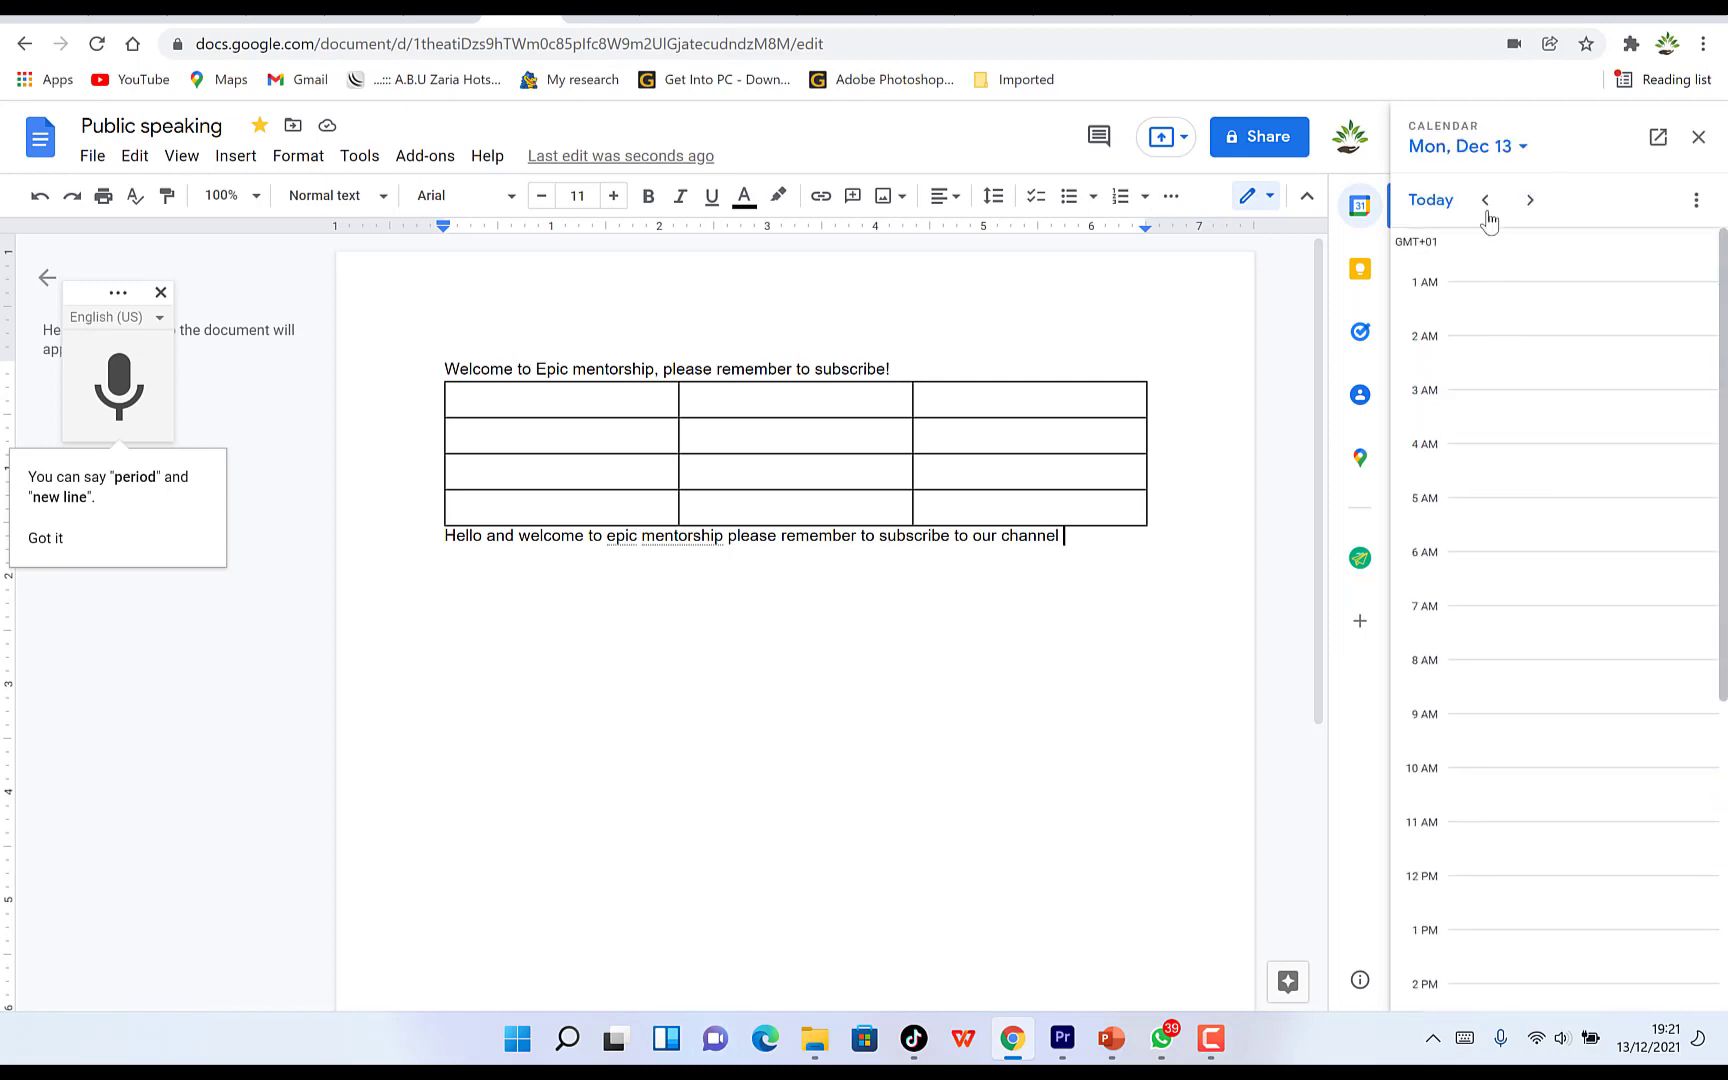
pyautogui.click(1432, 200)
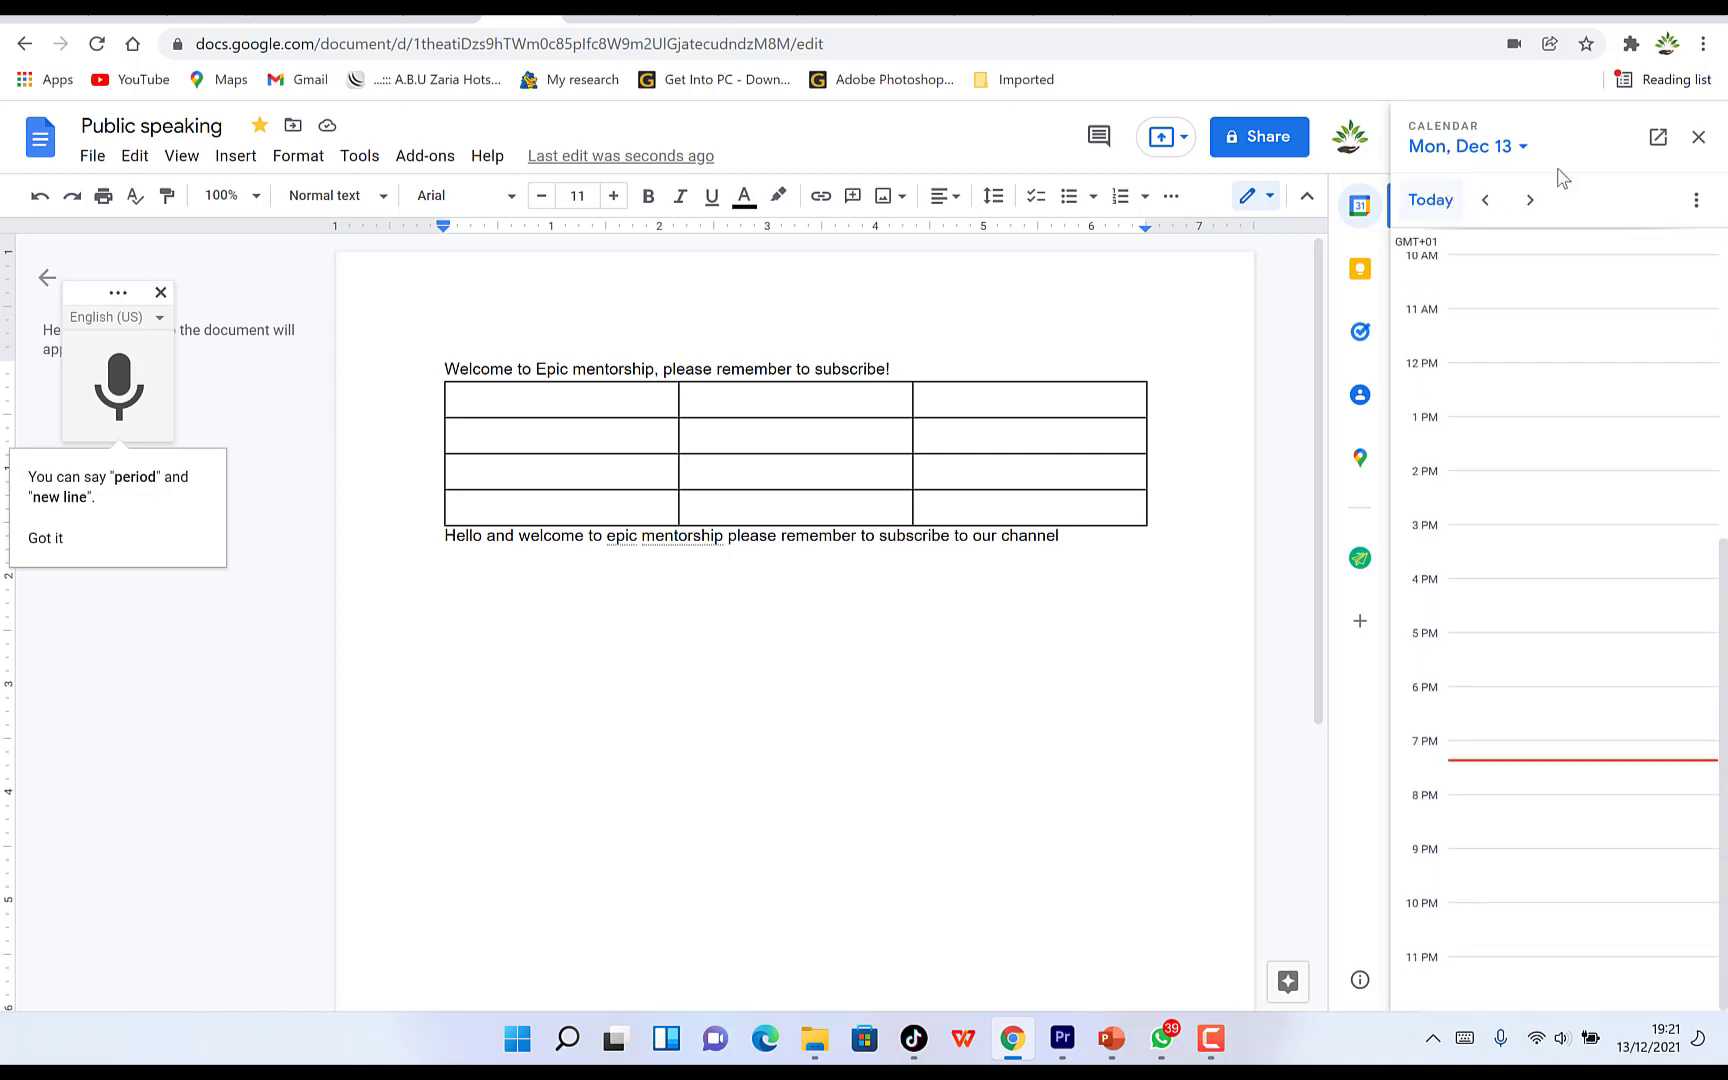
pyautogui.click(1522, 147)
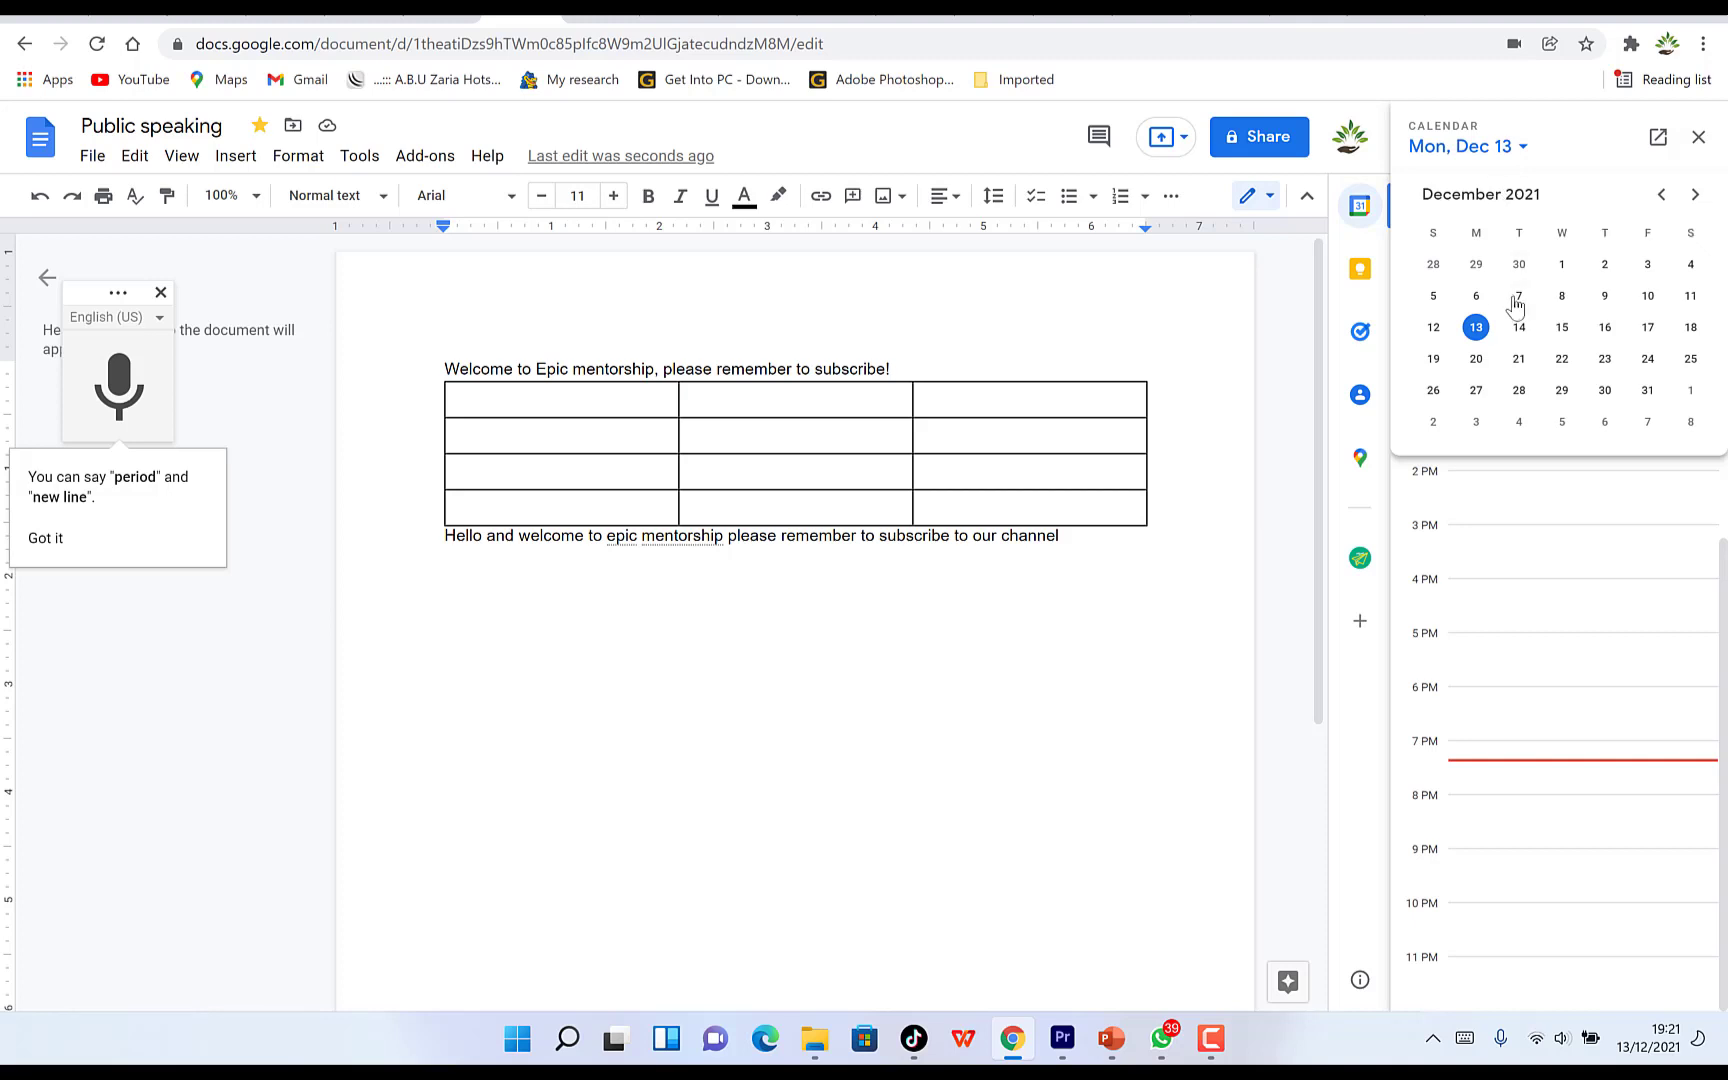
pyautogui.click(1433, 327)
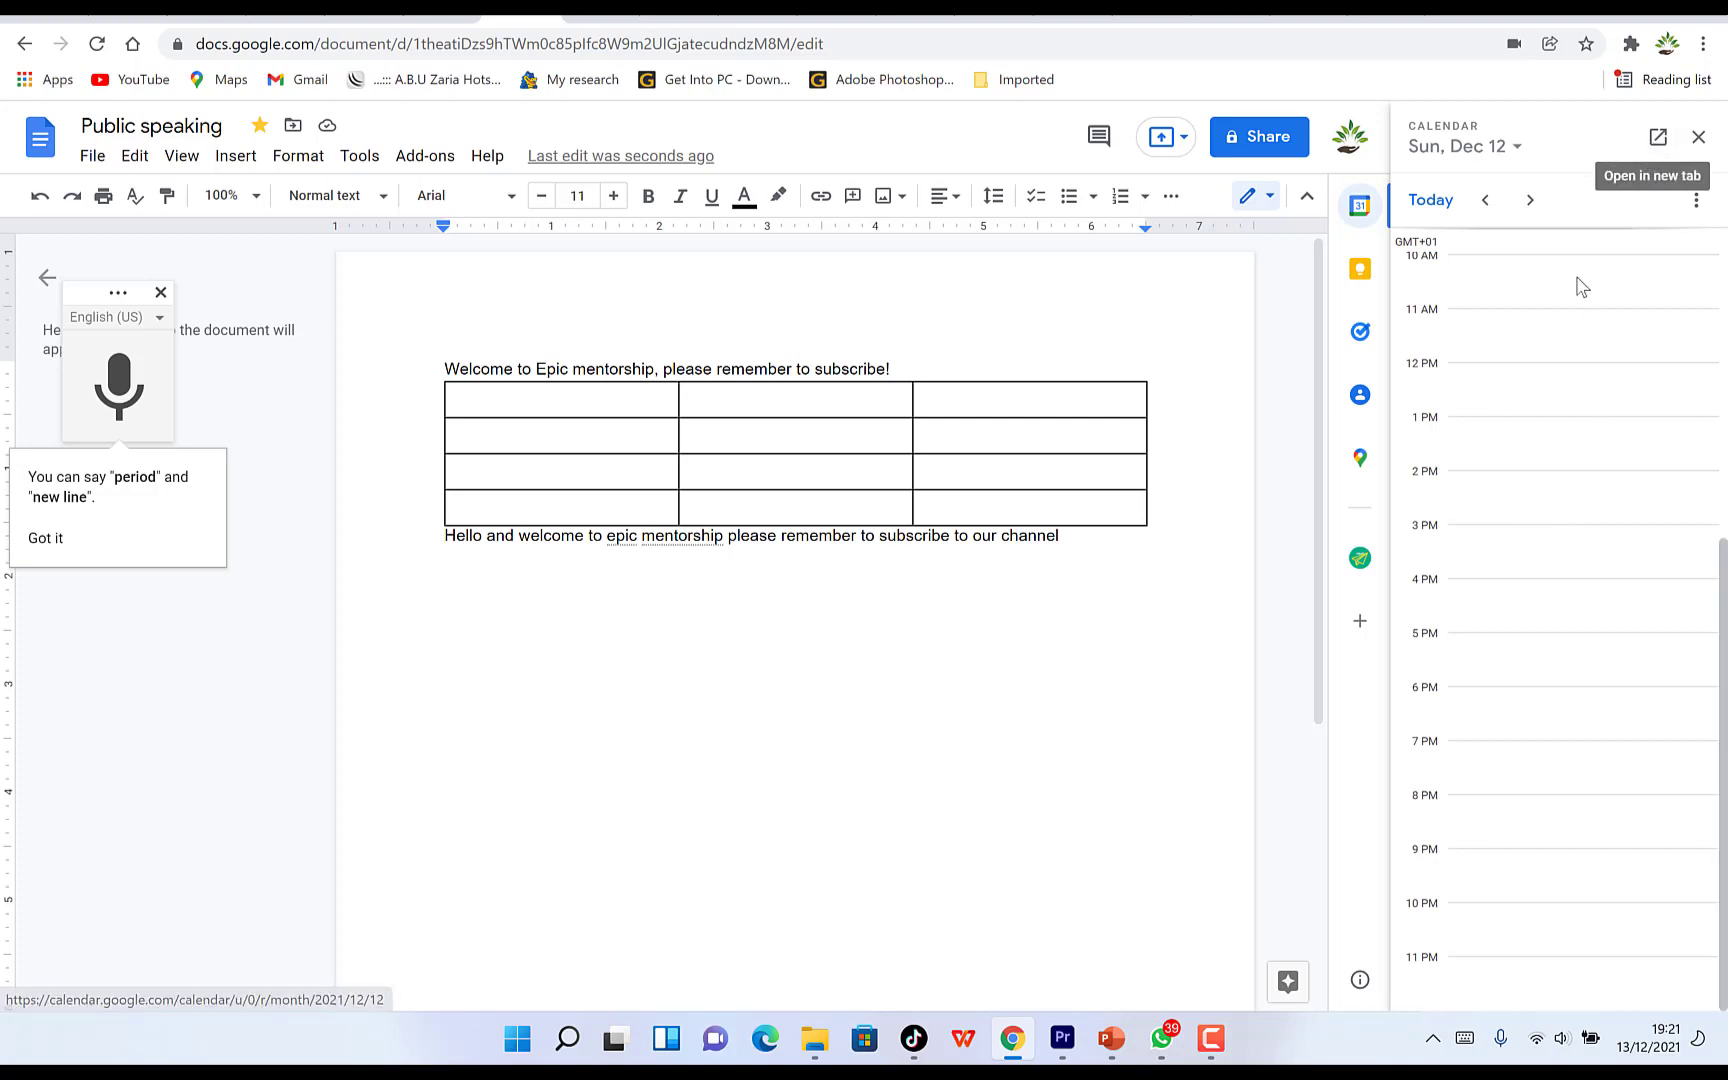
pyautogui.click(1510, 146)
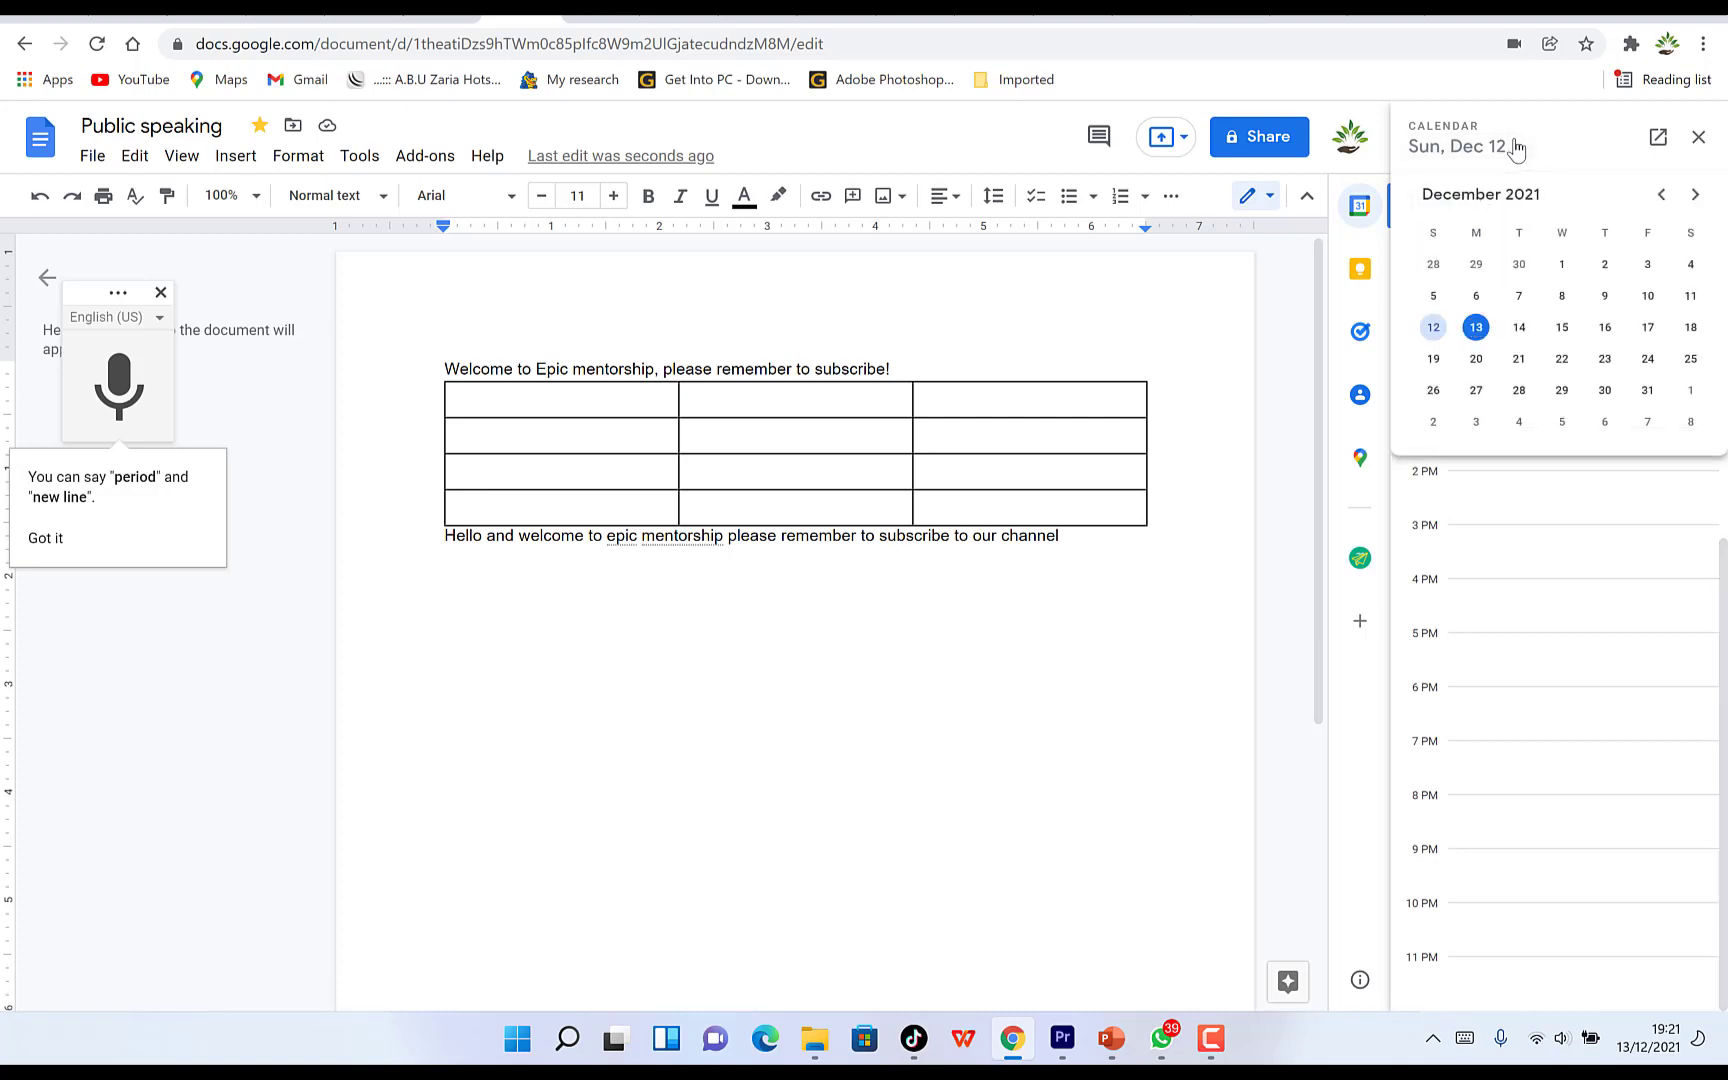
pyautogui.click(1508, 145)
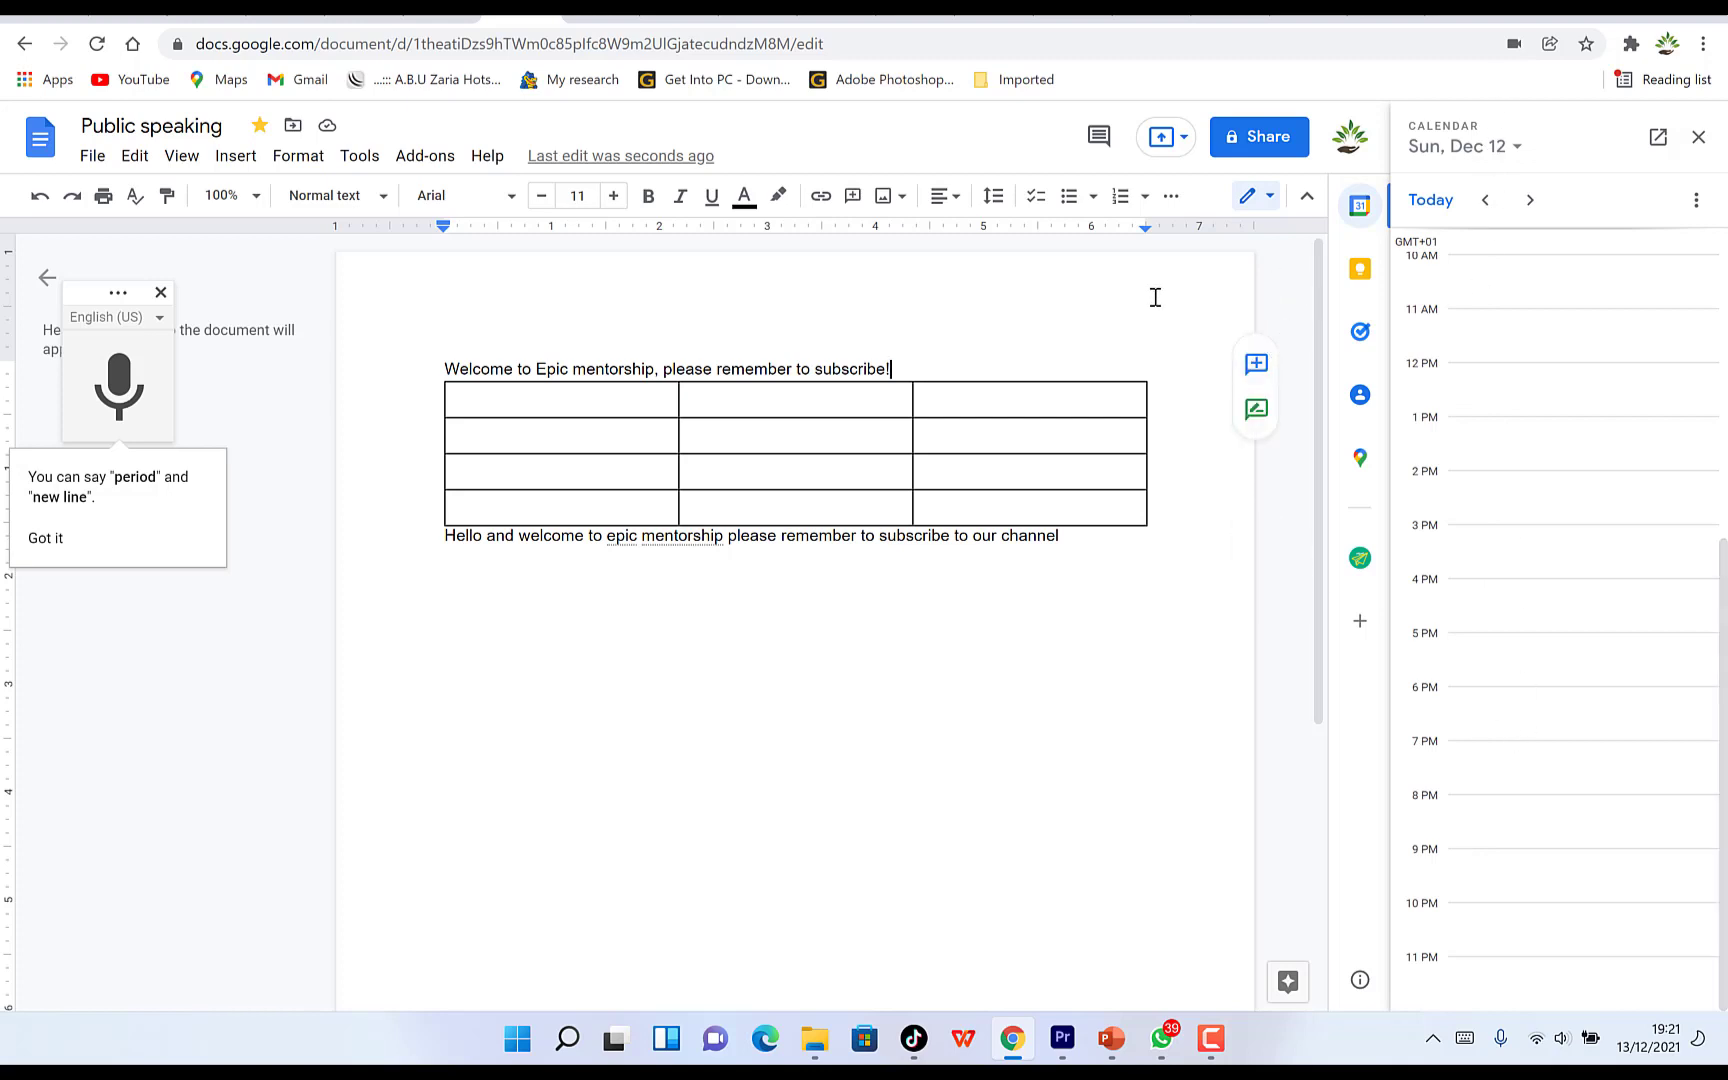
pyautogui.click(1698, 136)
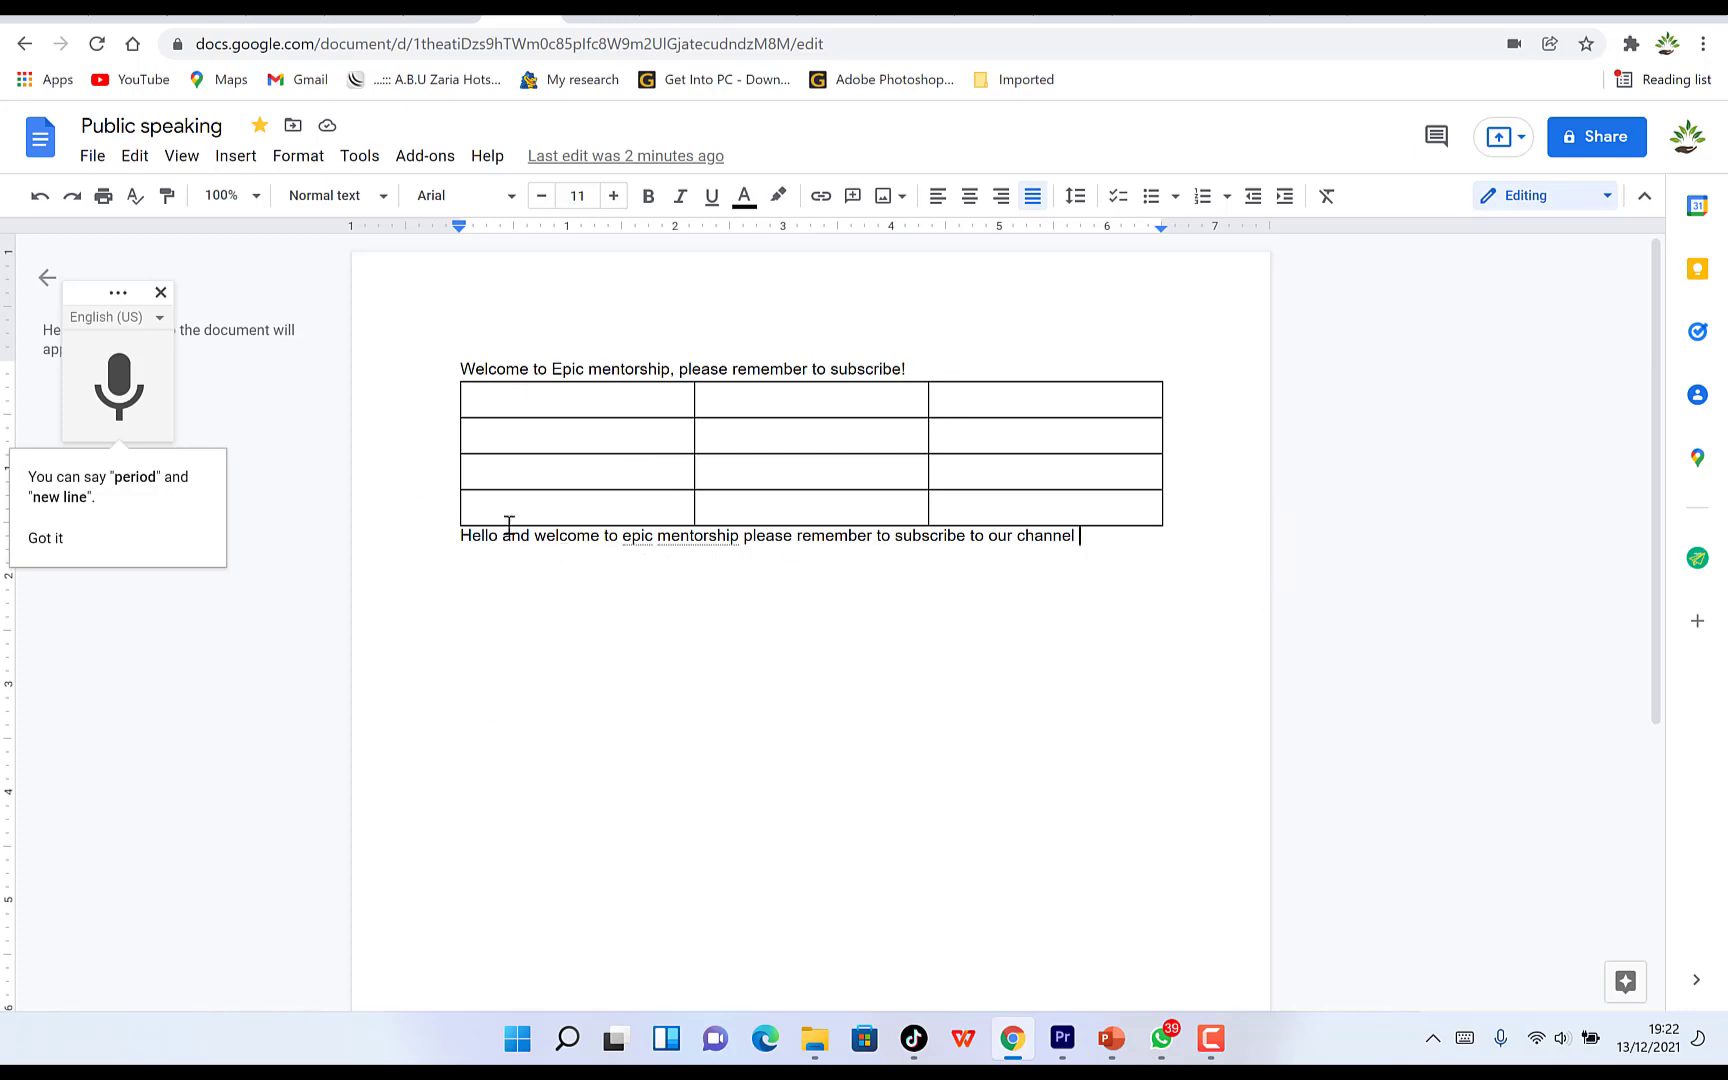
# - Close the voice typing tool and create a new blank spreadsheet from the "Public speaking" document
pyautogui.click(160, 292)
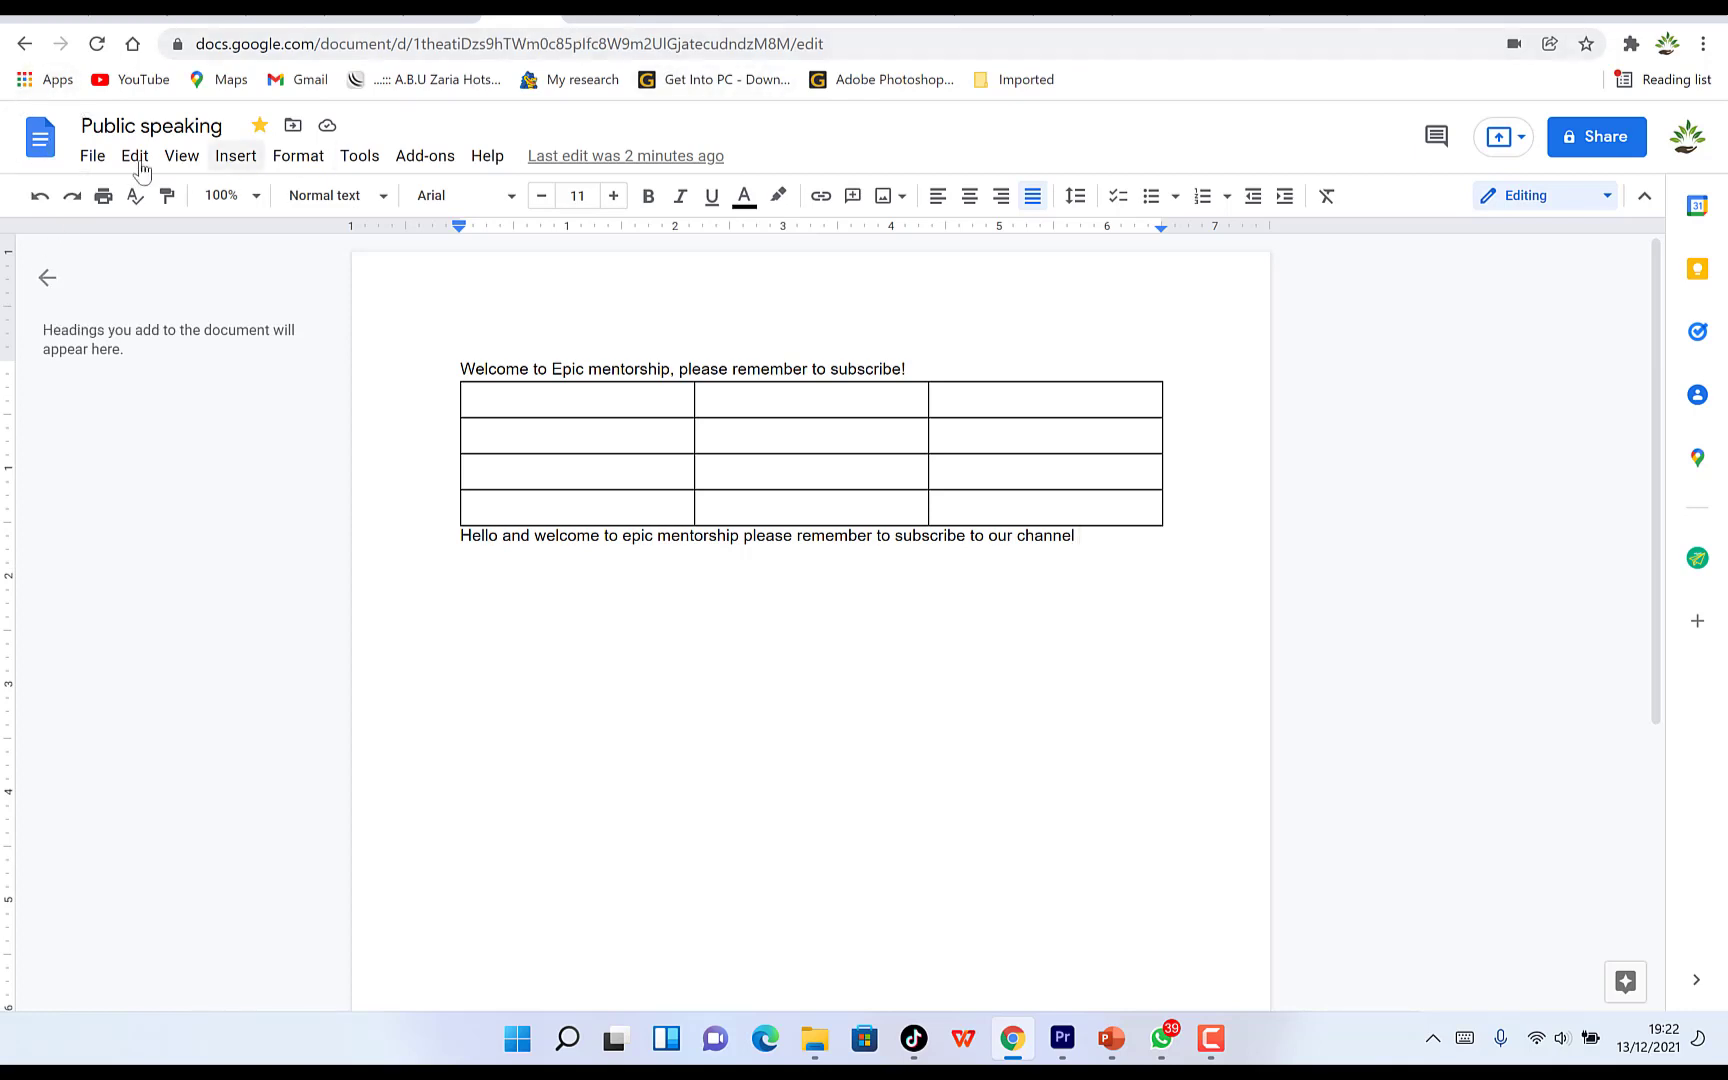
pyautogui.click(92, 158)
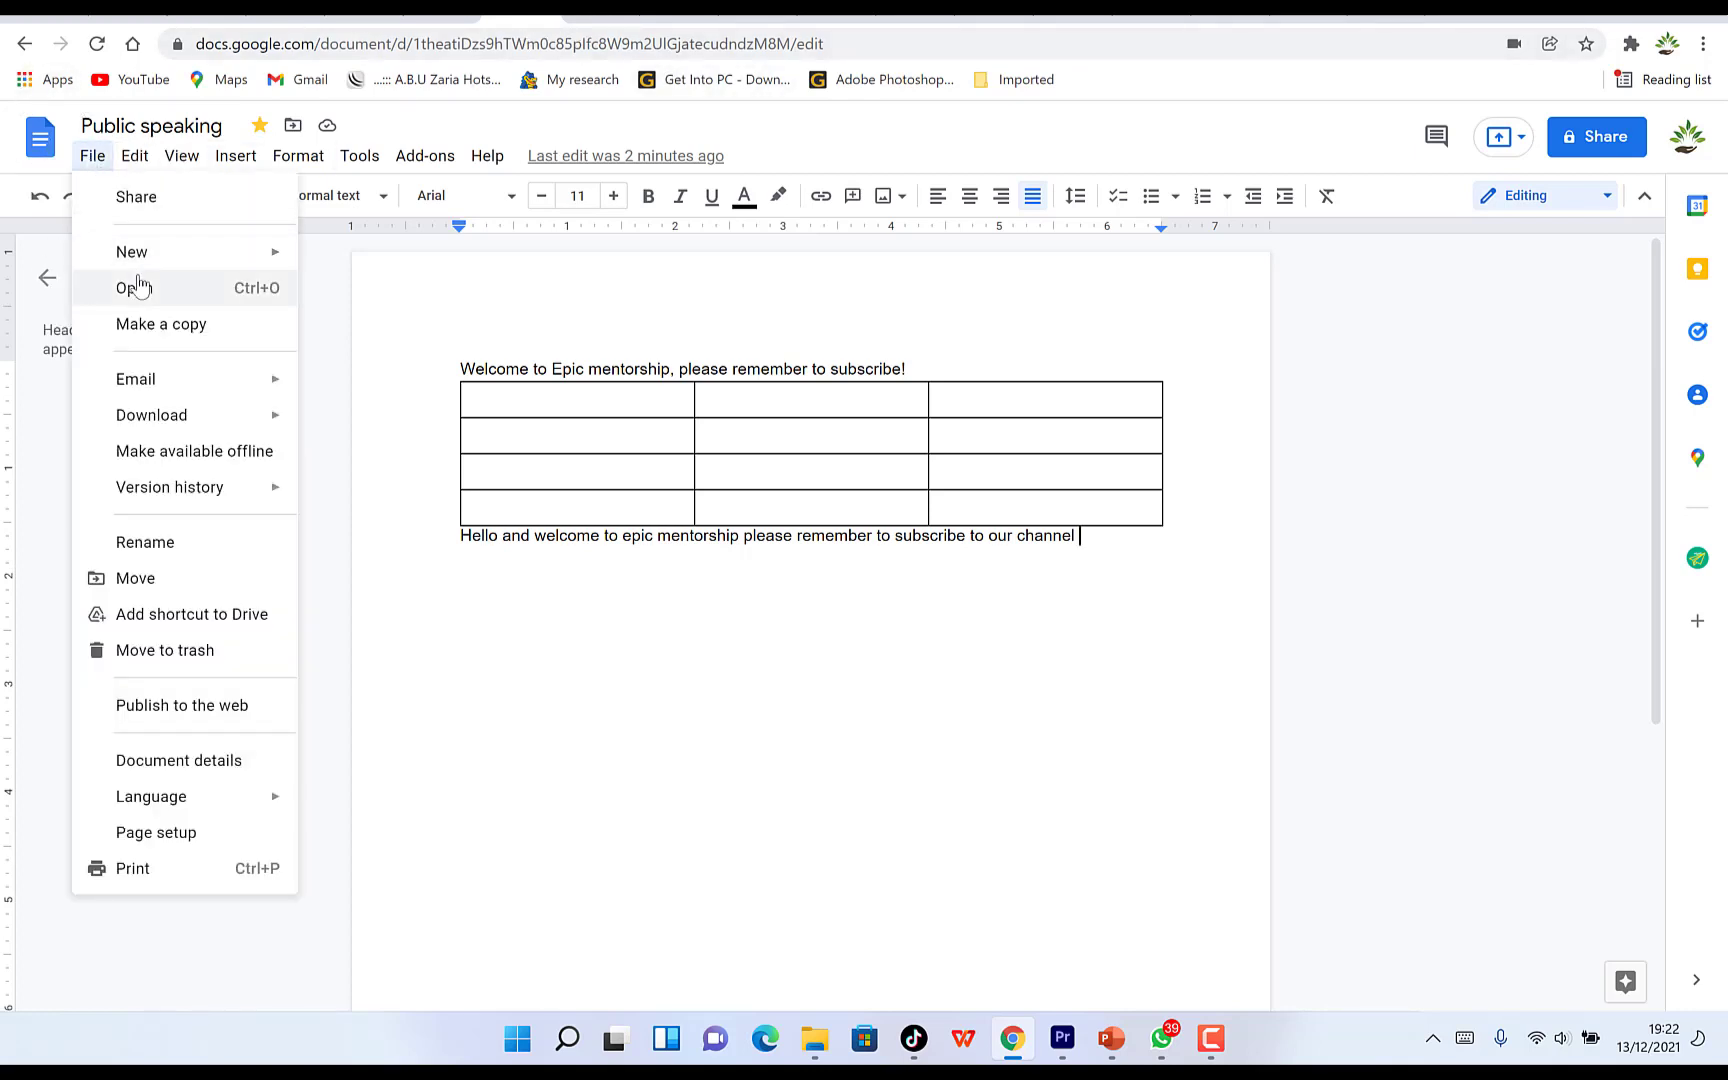
pyautogui.moveTo(139, 258)
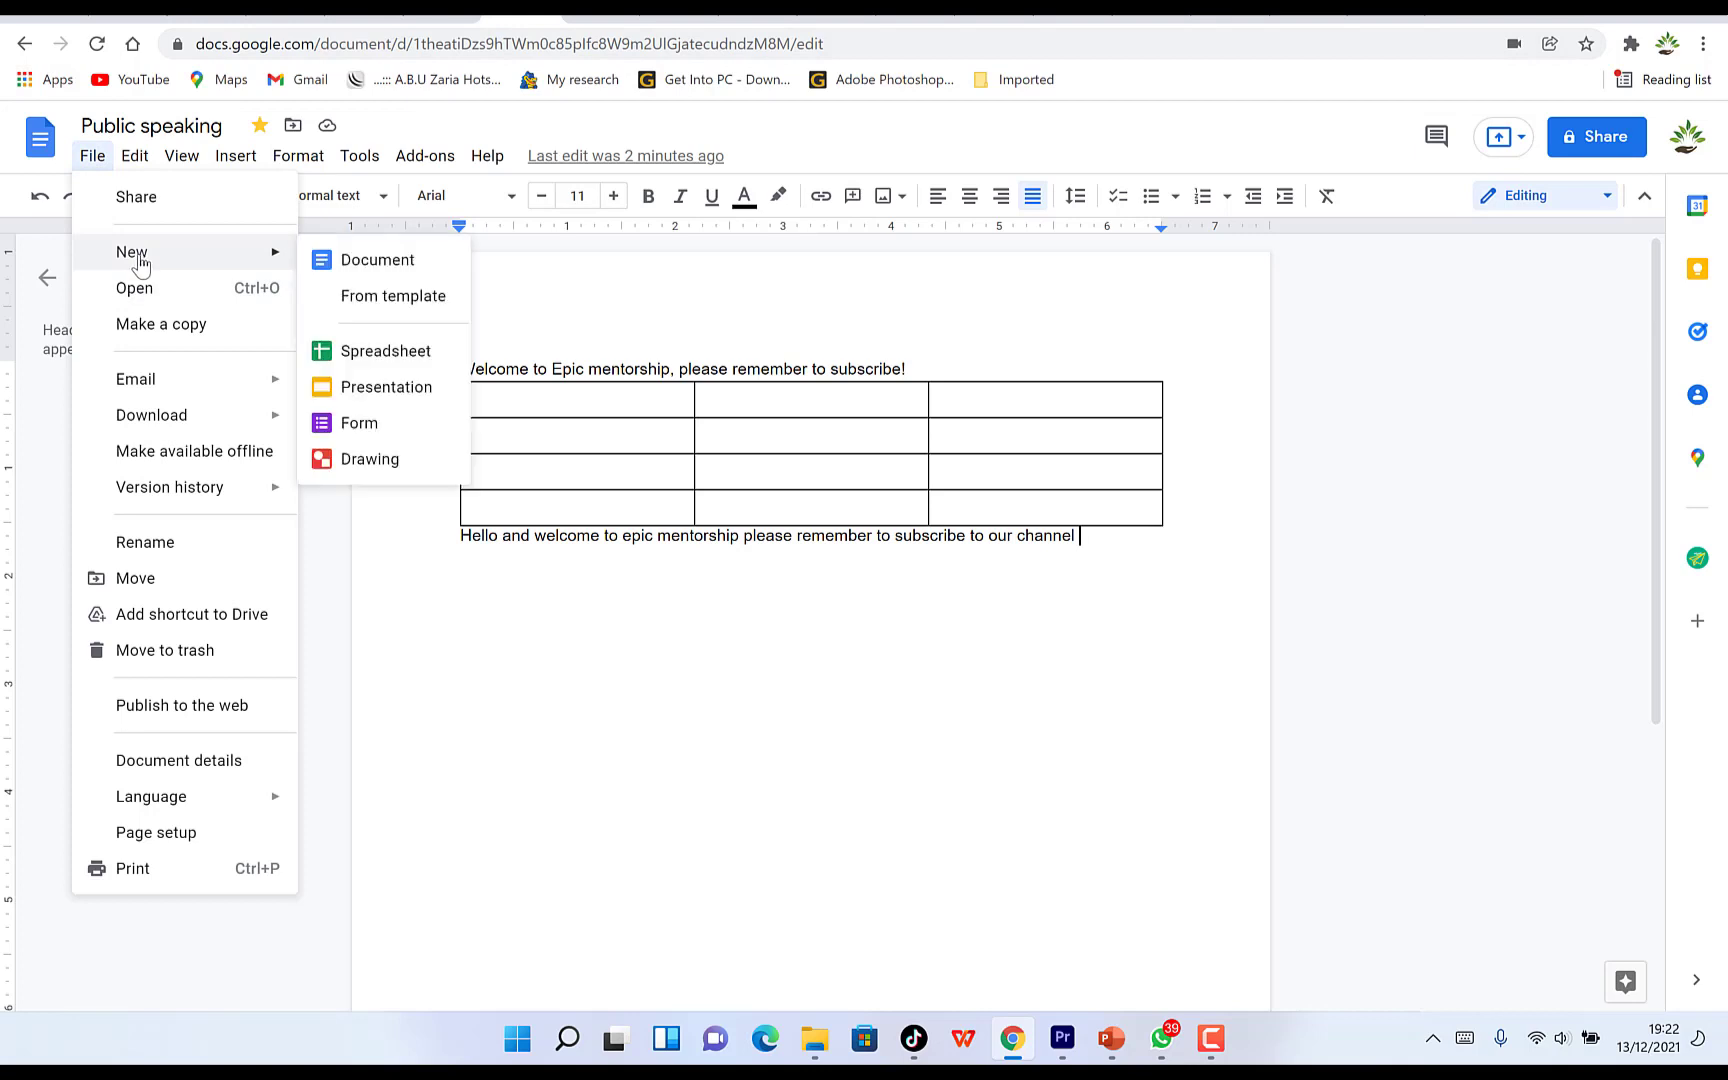
pyautogui.click(379, 352)
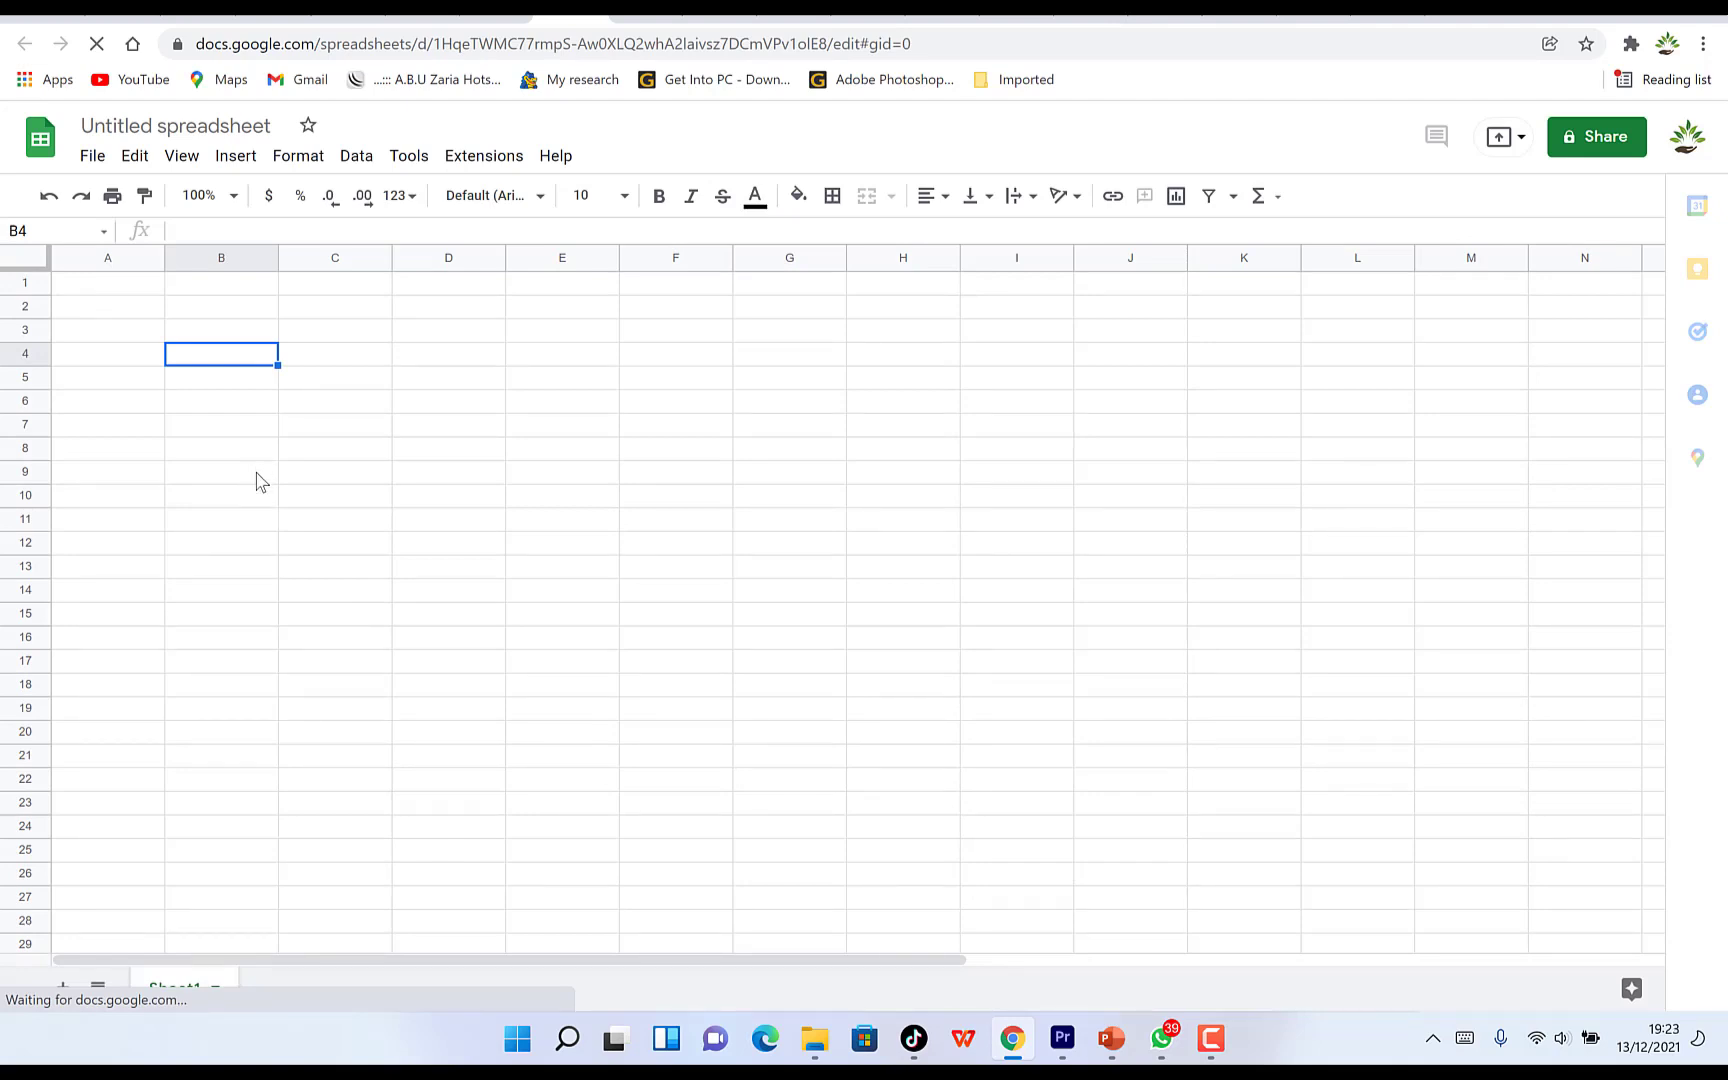
pyautogui.click(588, 388)
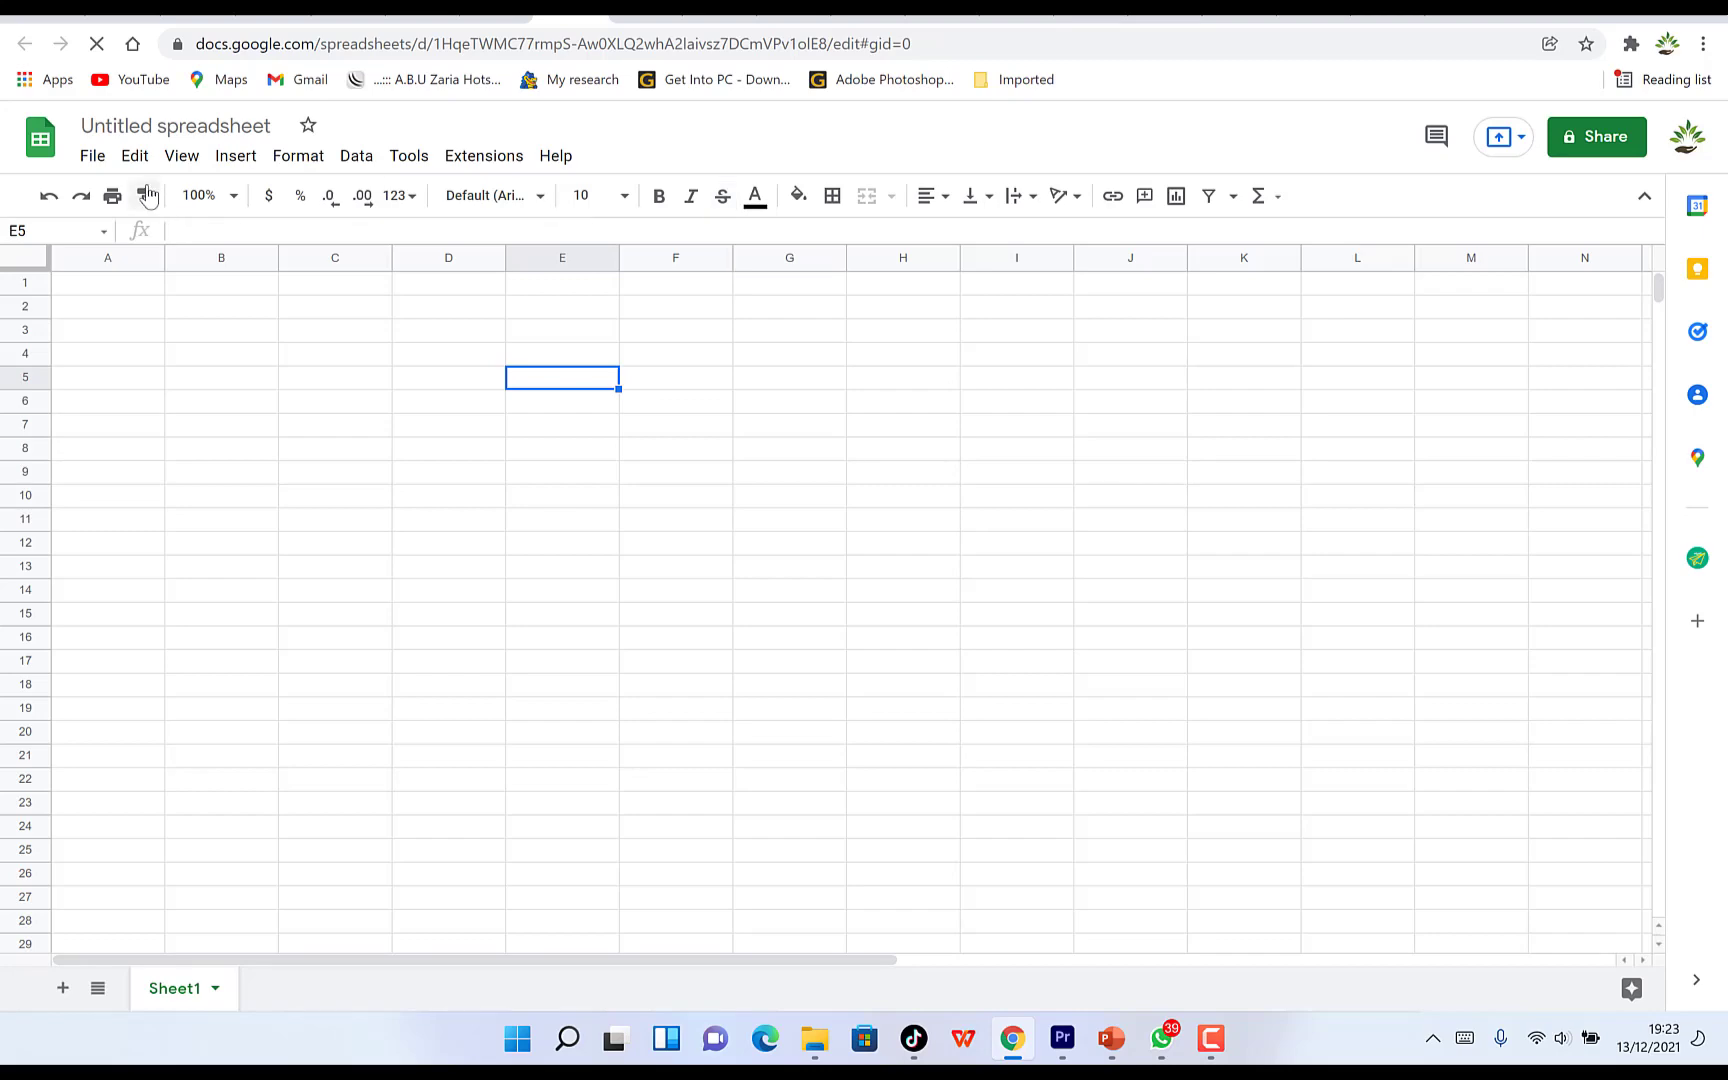
# - Examine the spreadsheet's file, editing and view commands and the items that can be inserted, such as cells, rows, charts and functions
pyautogui.click(92, 157)
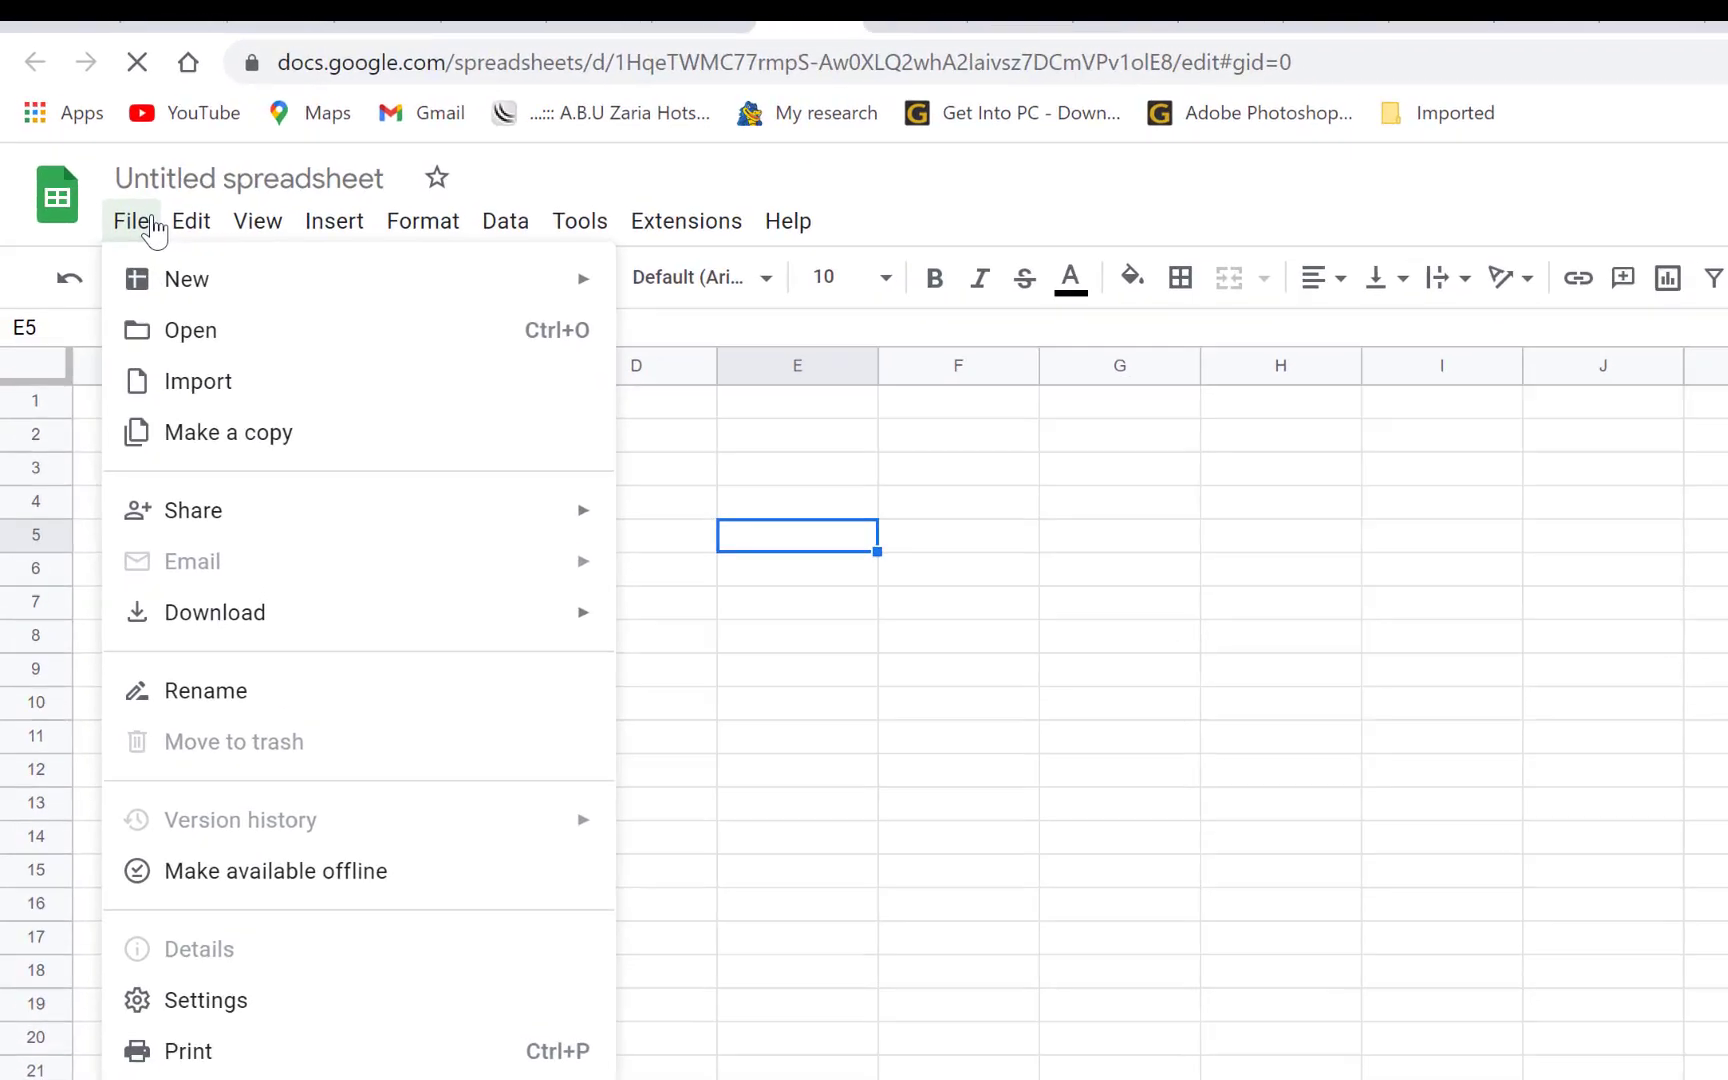
pyautogui.click(140, 160)
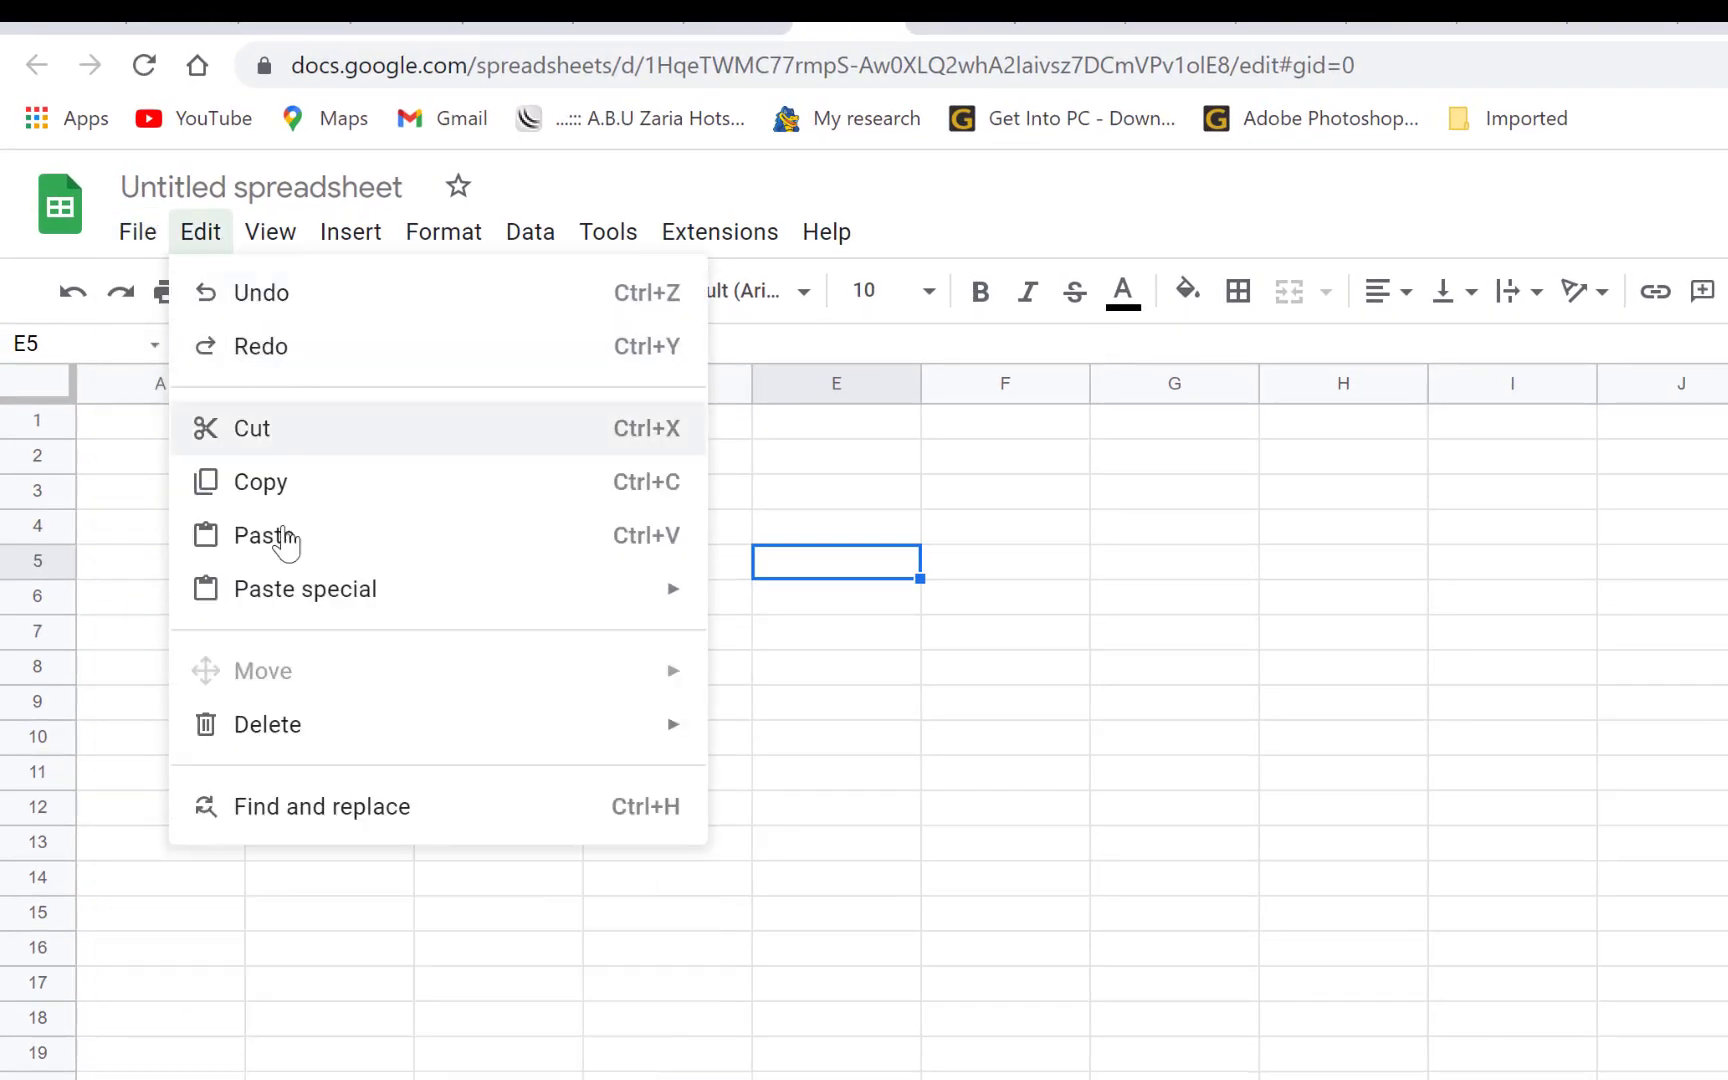
pyautogui.click(285, 228)
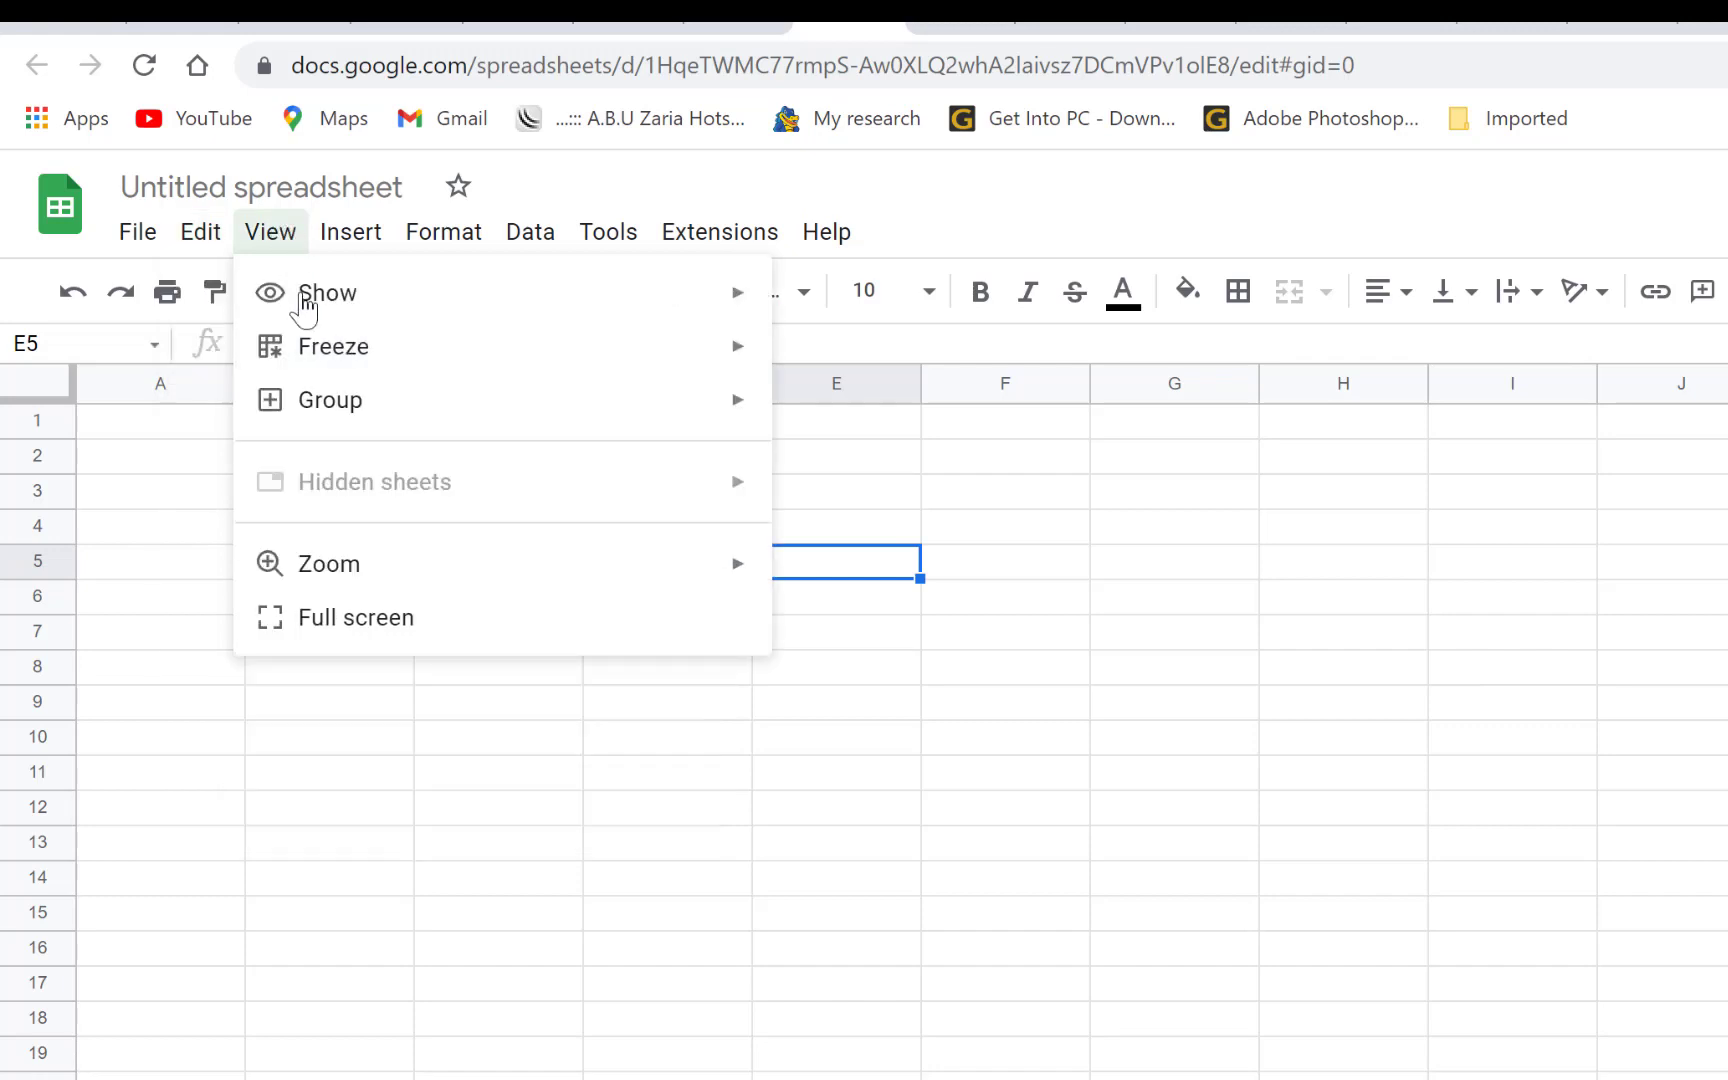
pyautogui.click(350, 232)
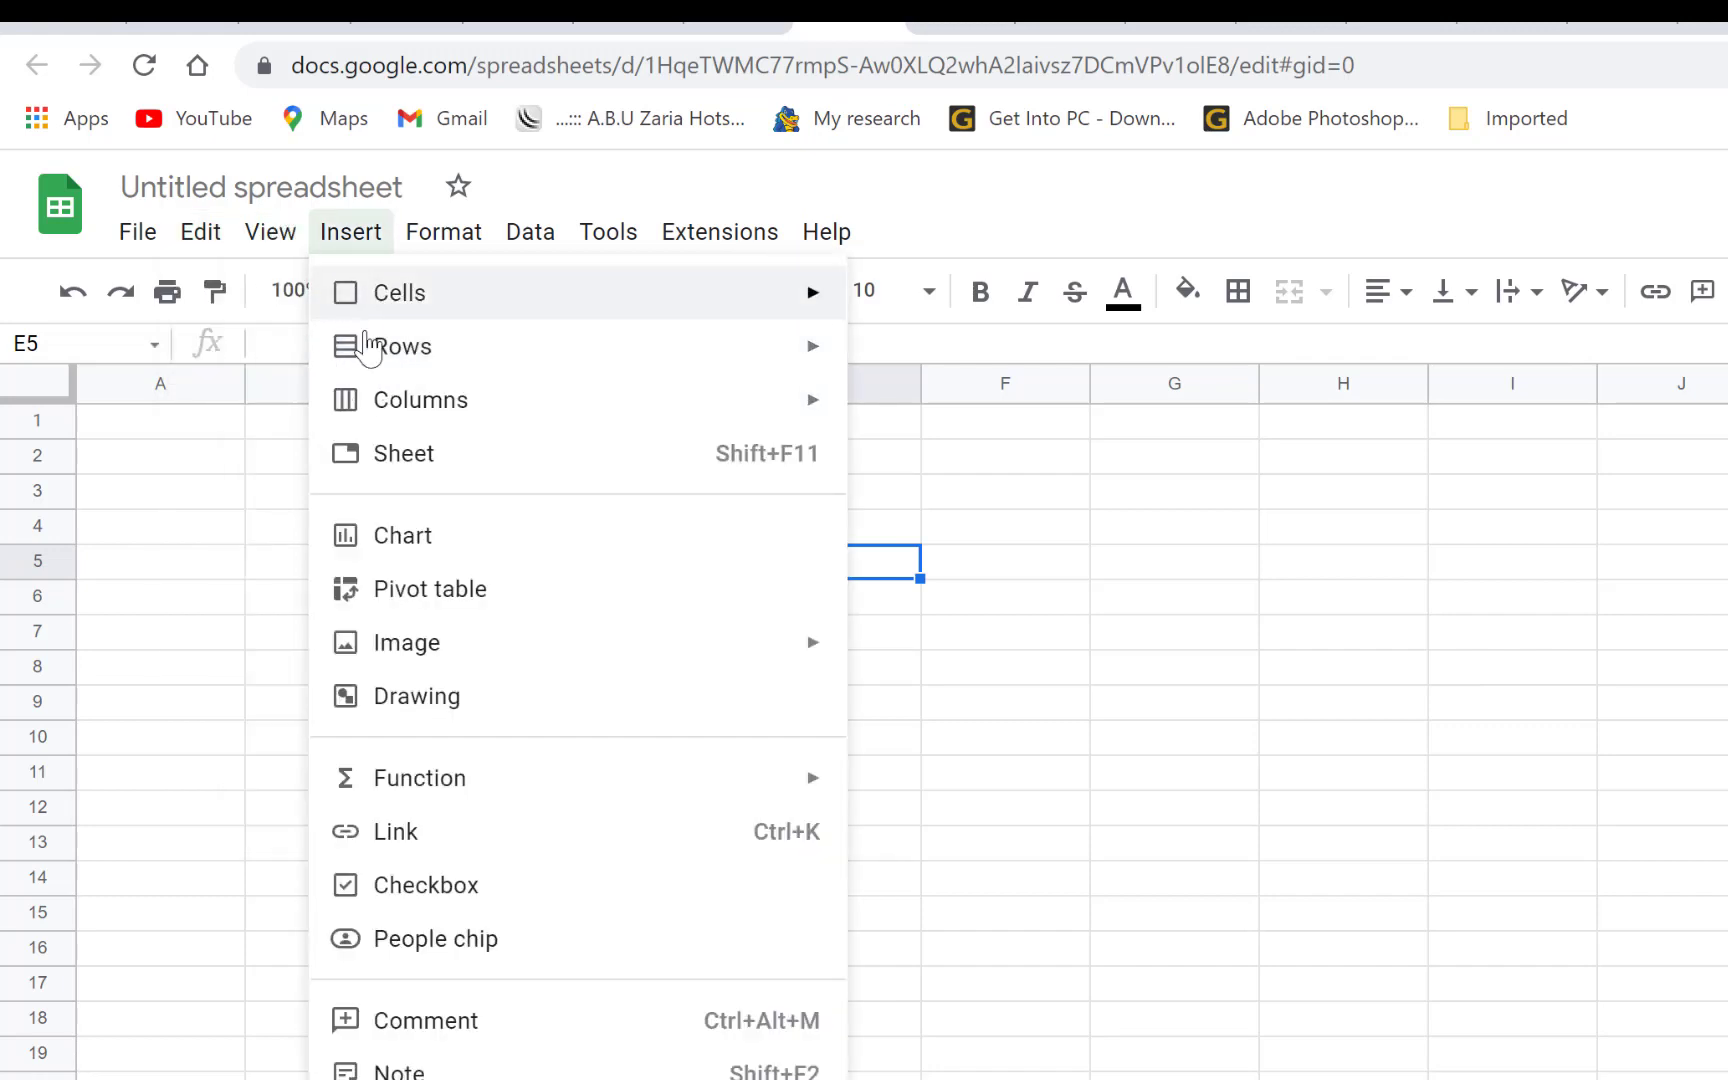
pyautogui.moveTo(437, 294)
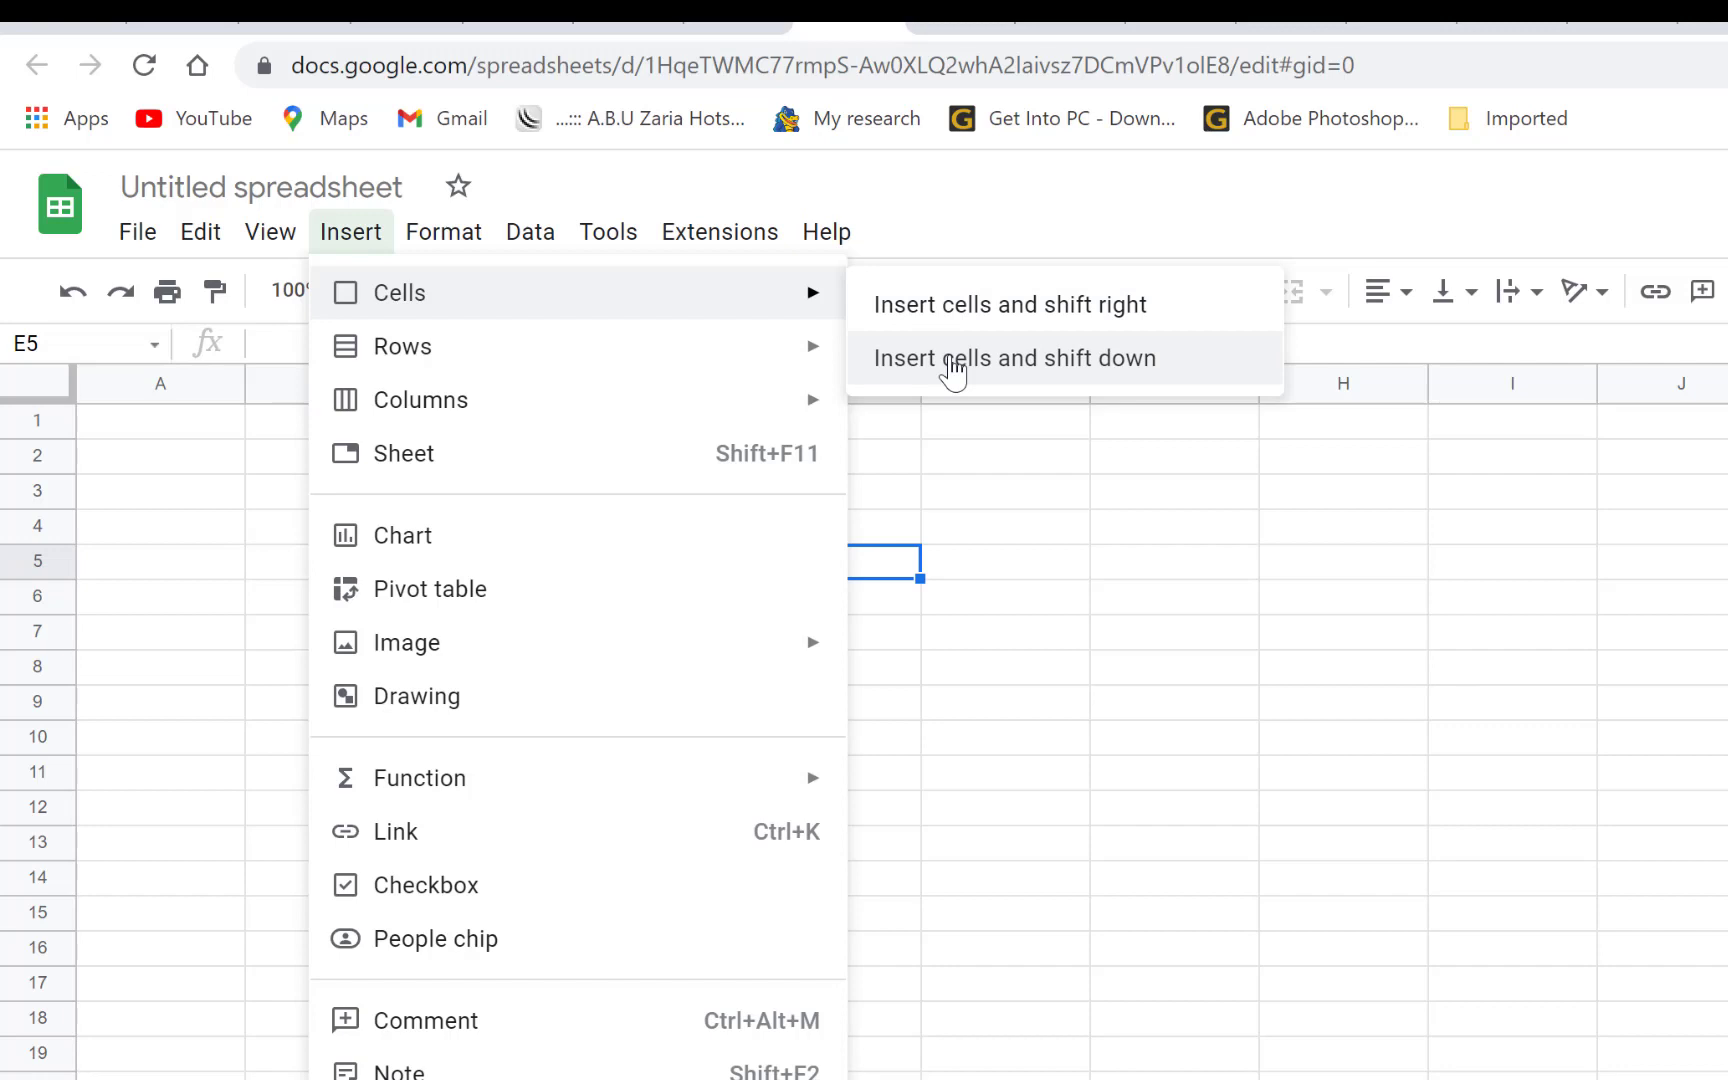
pyautogui.moveTo(636, 362)
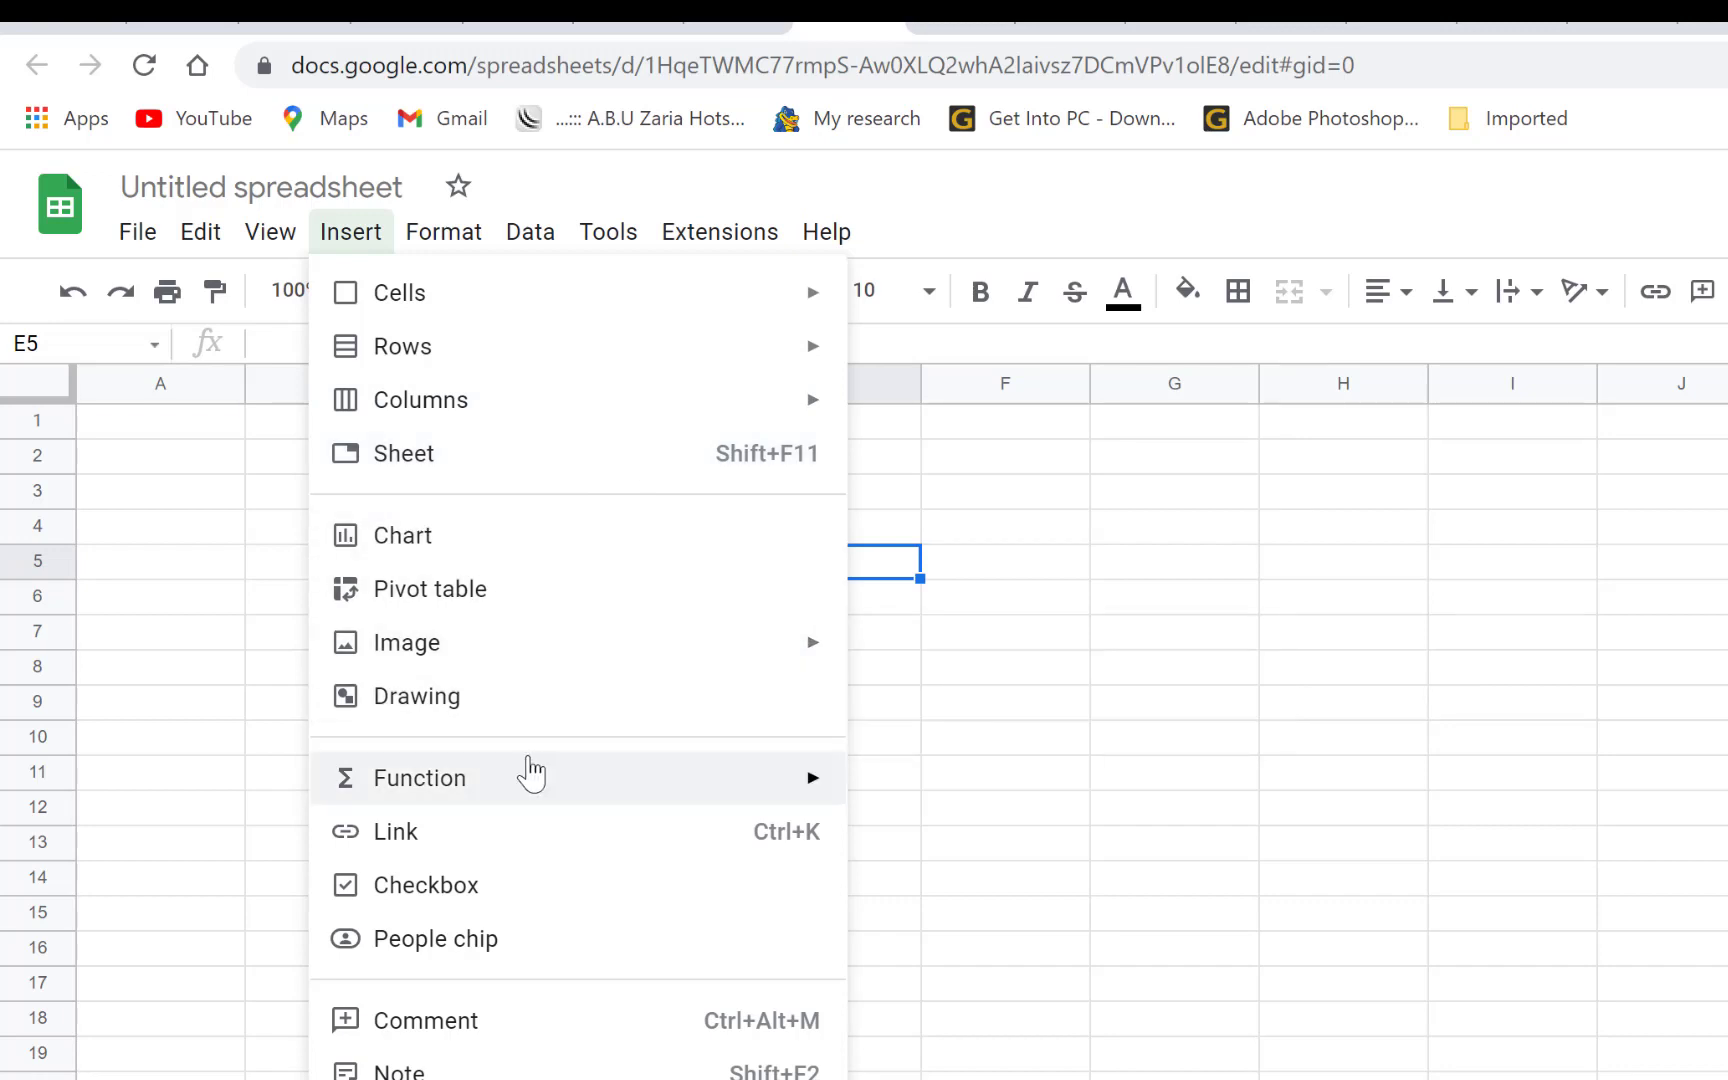
pyautogui.moveTo(512, 786)
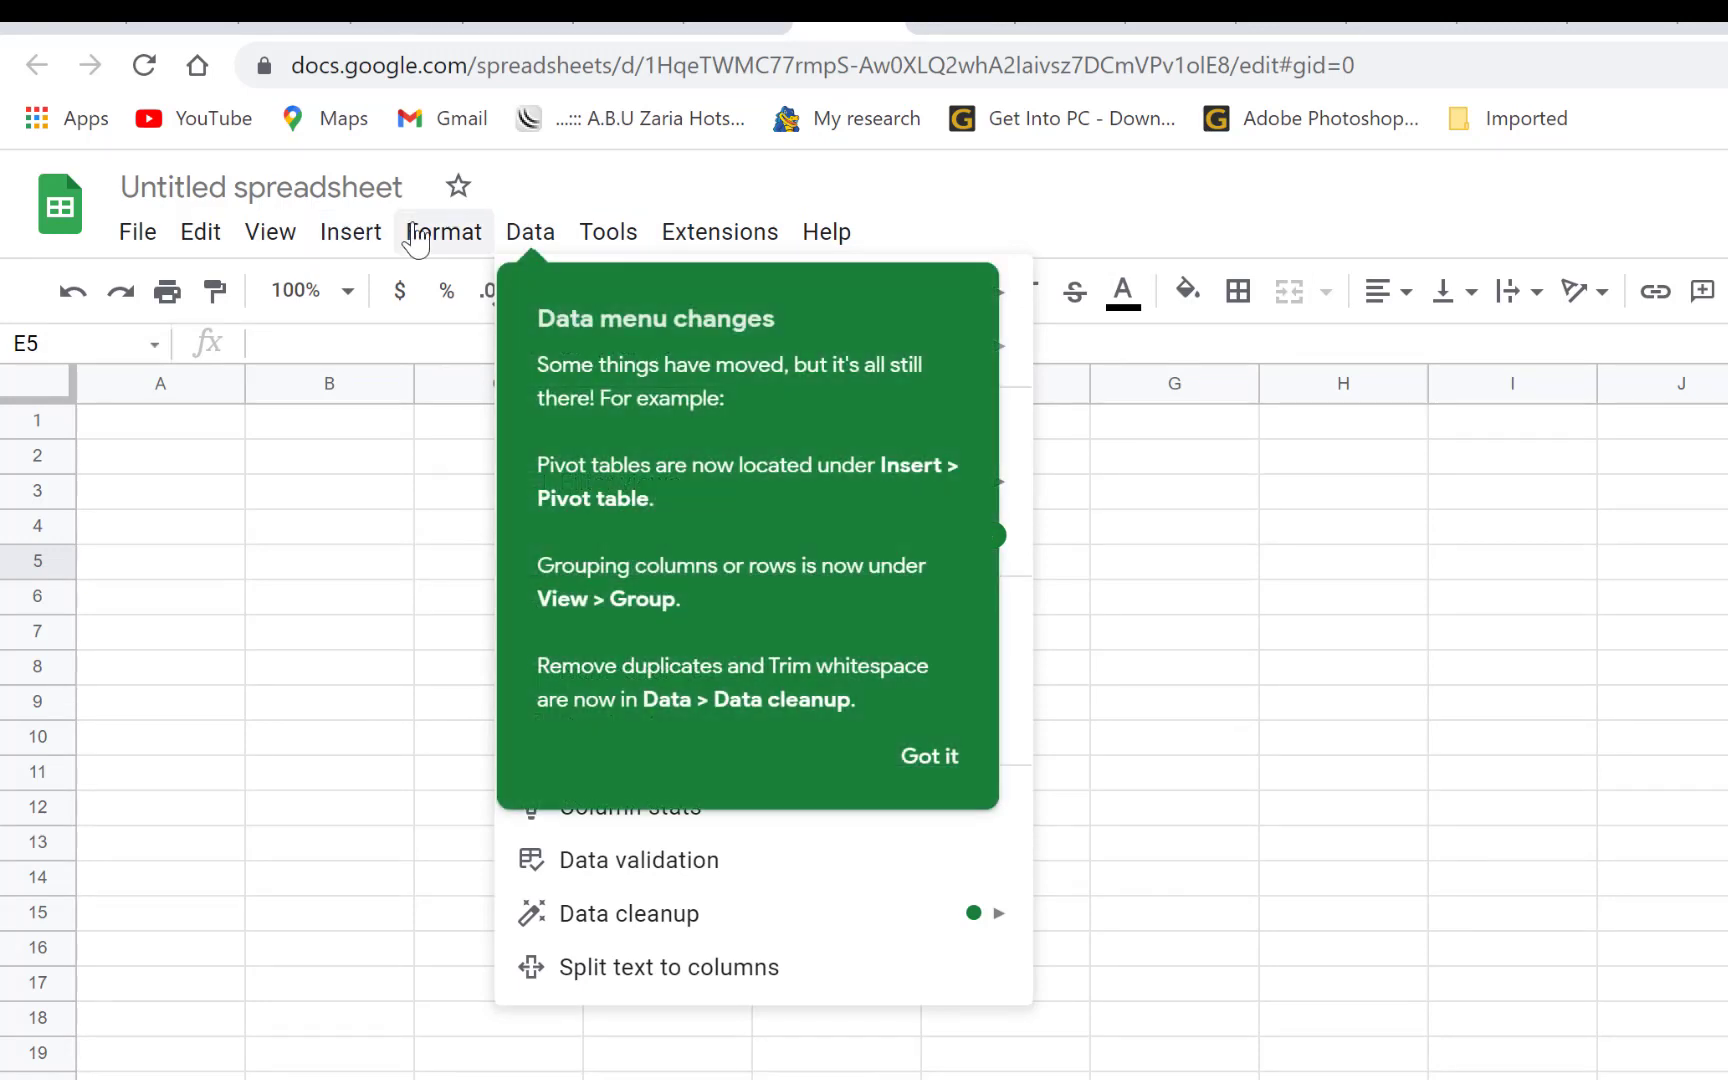
# - Examine the spreadsheet's formatting commands, including text rotation, and its data, tools, extensions and help options
pyautogui.moveTo(430, 235)
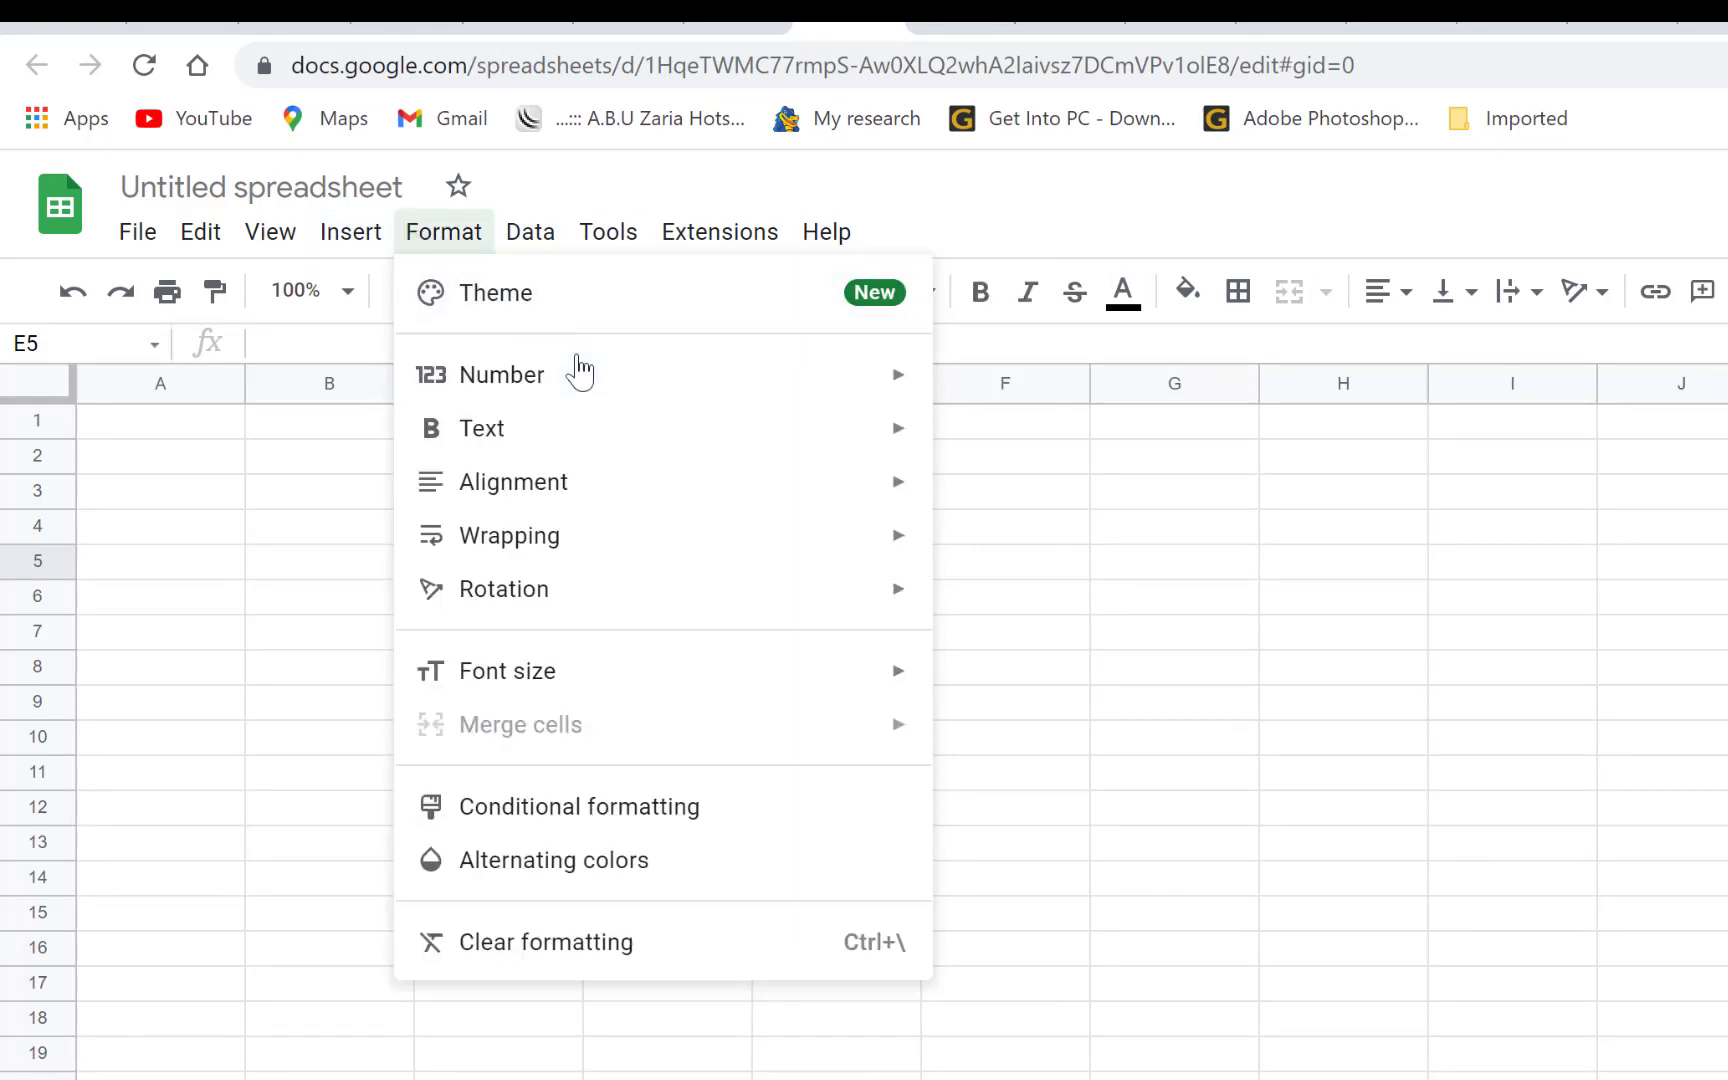
pyautogui.moveTo(578, 498)
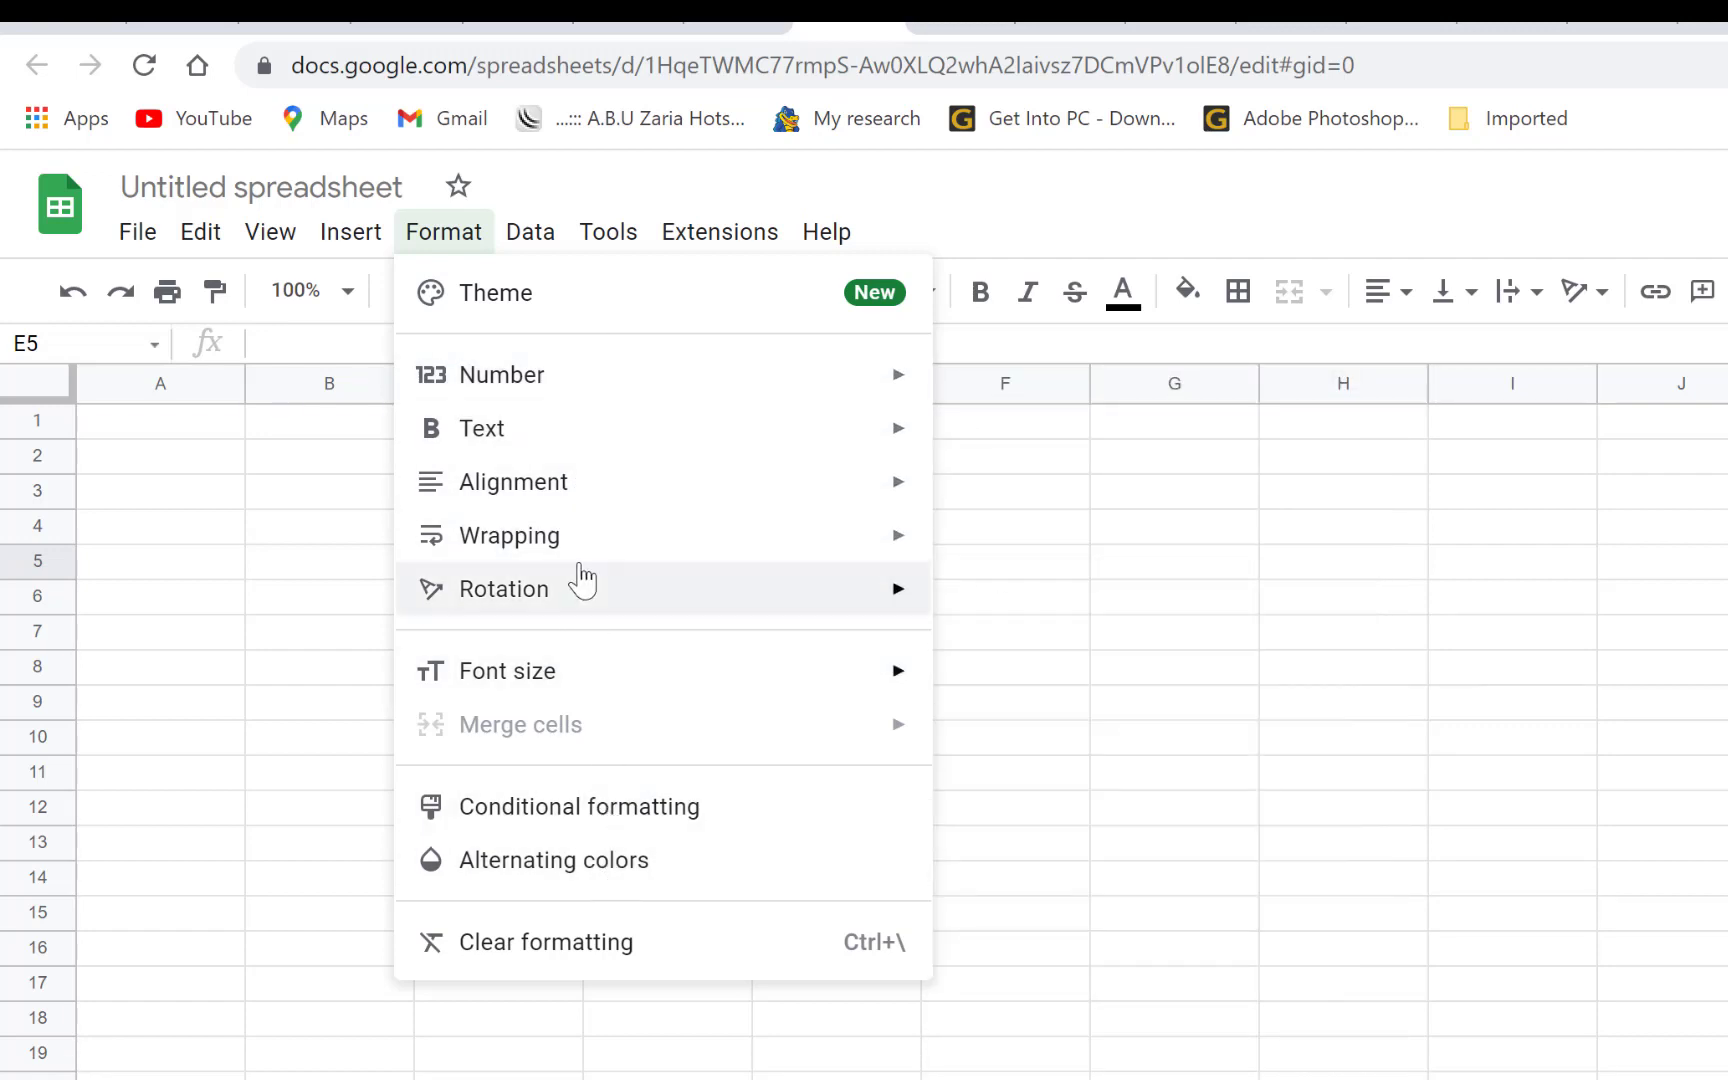
pyautogui.moveTo(574, 606)
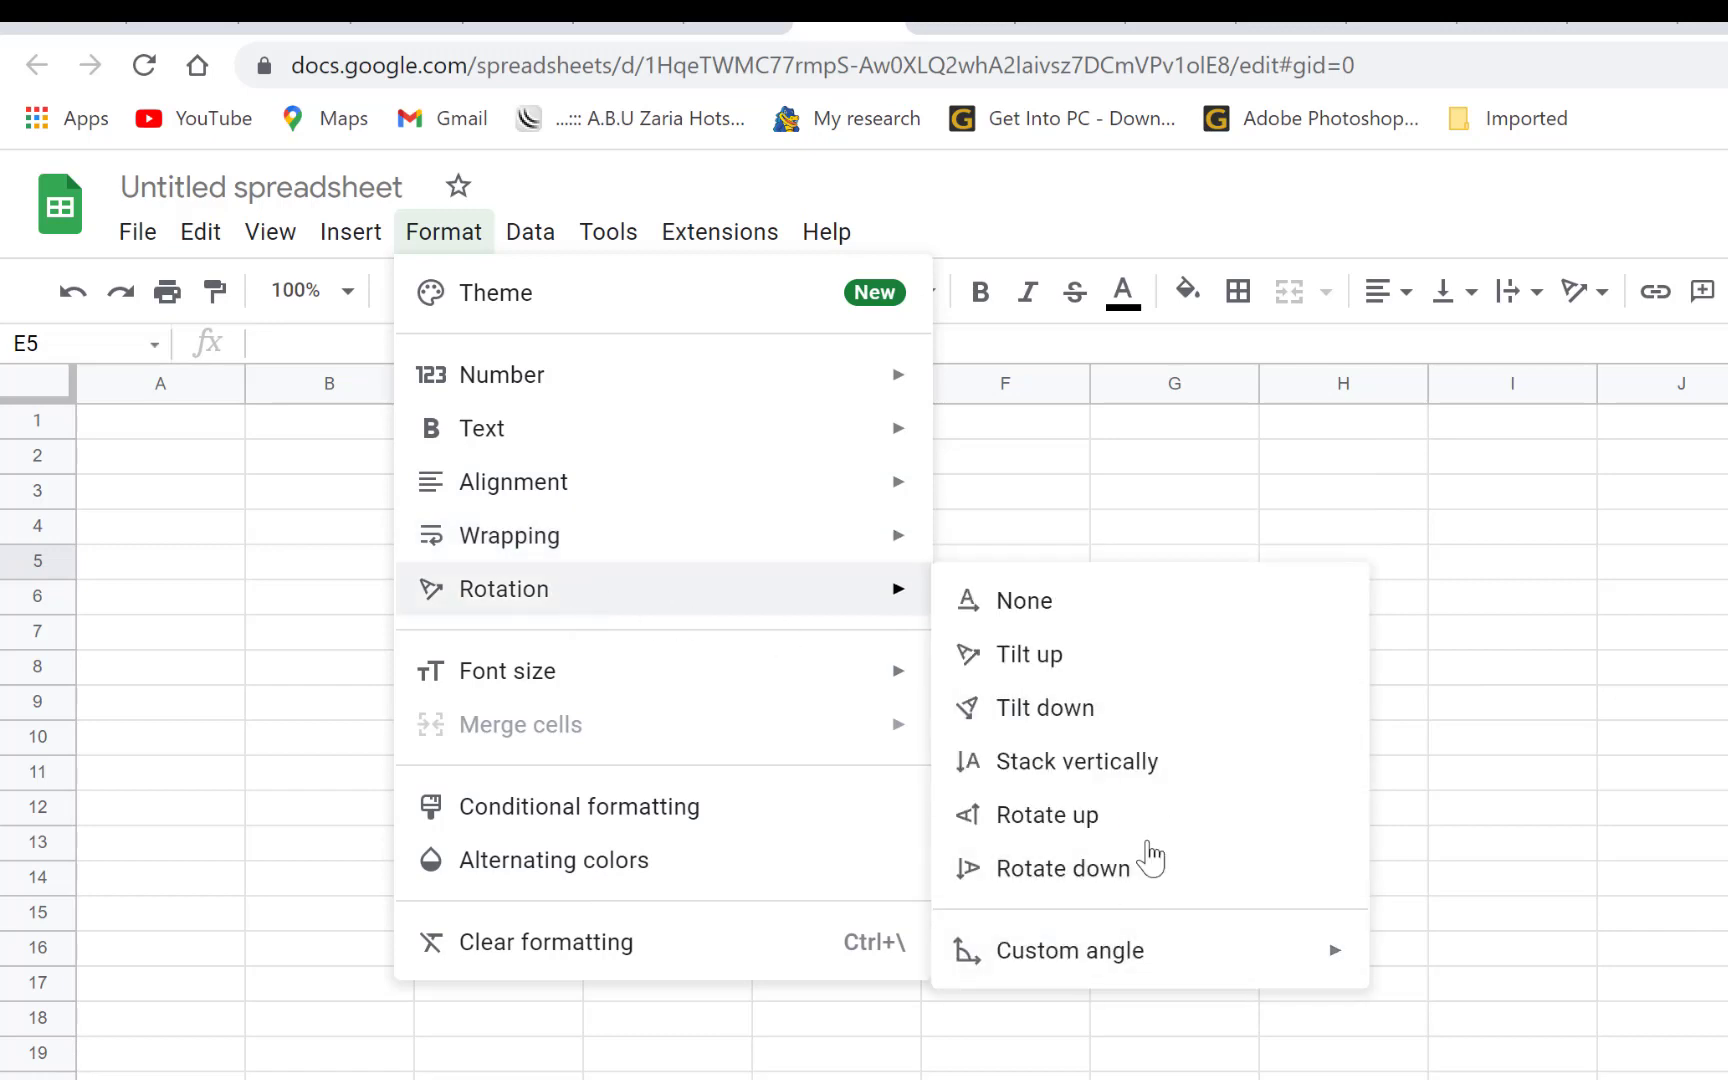
pyautogui.moveTo(525, 232)
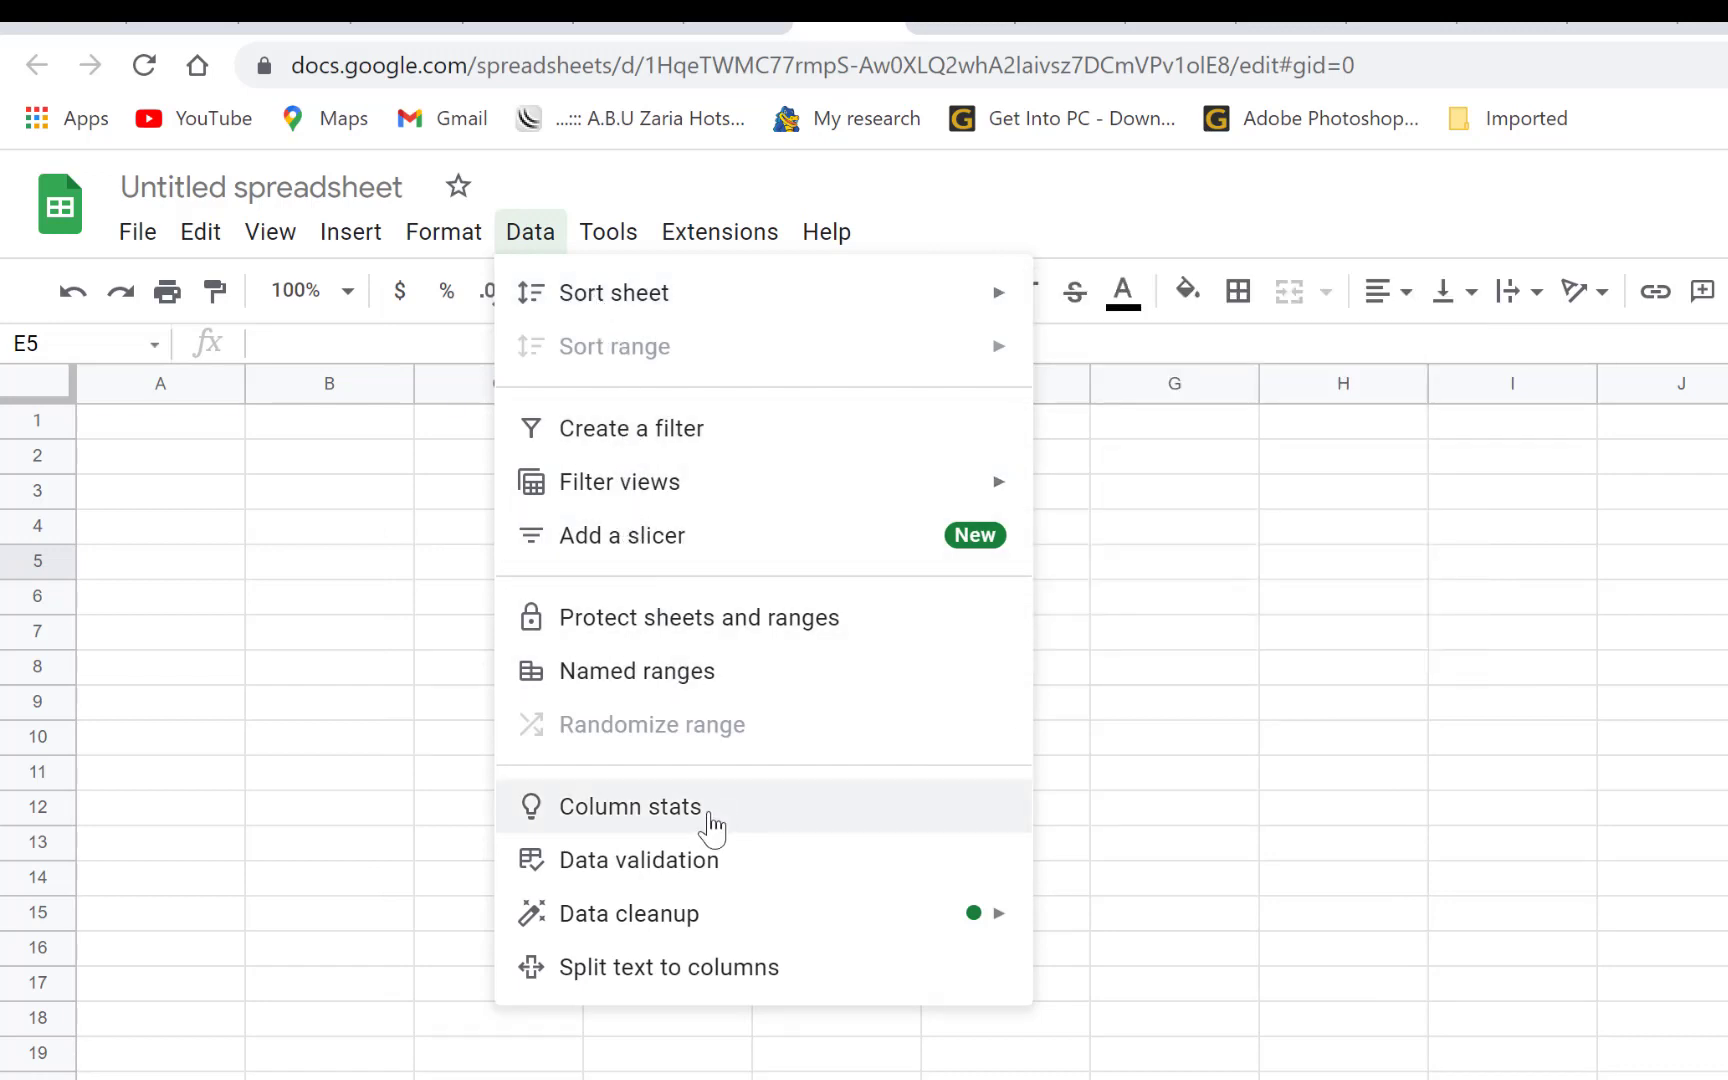
pyautogui.moveTo(617, 240)
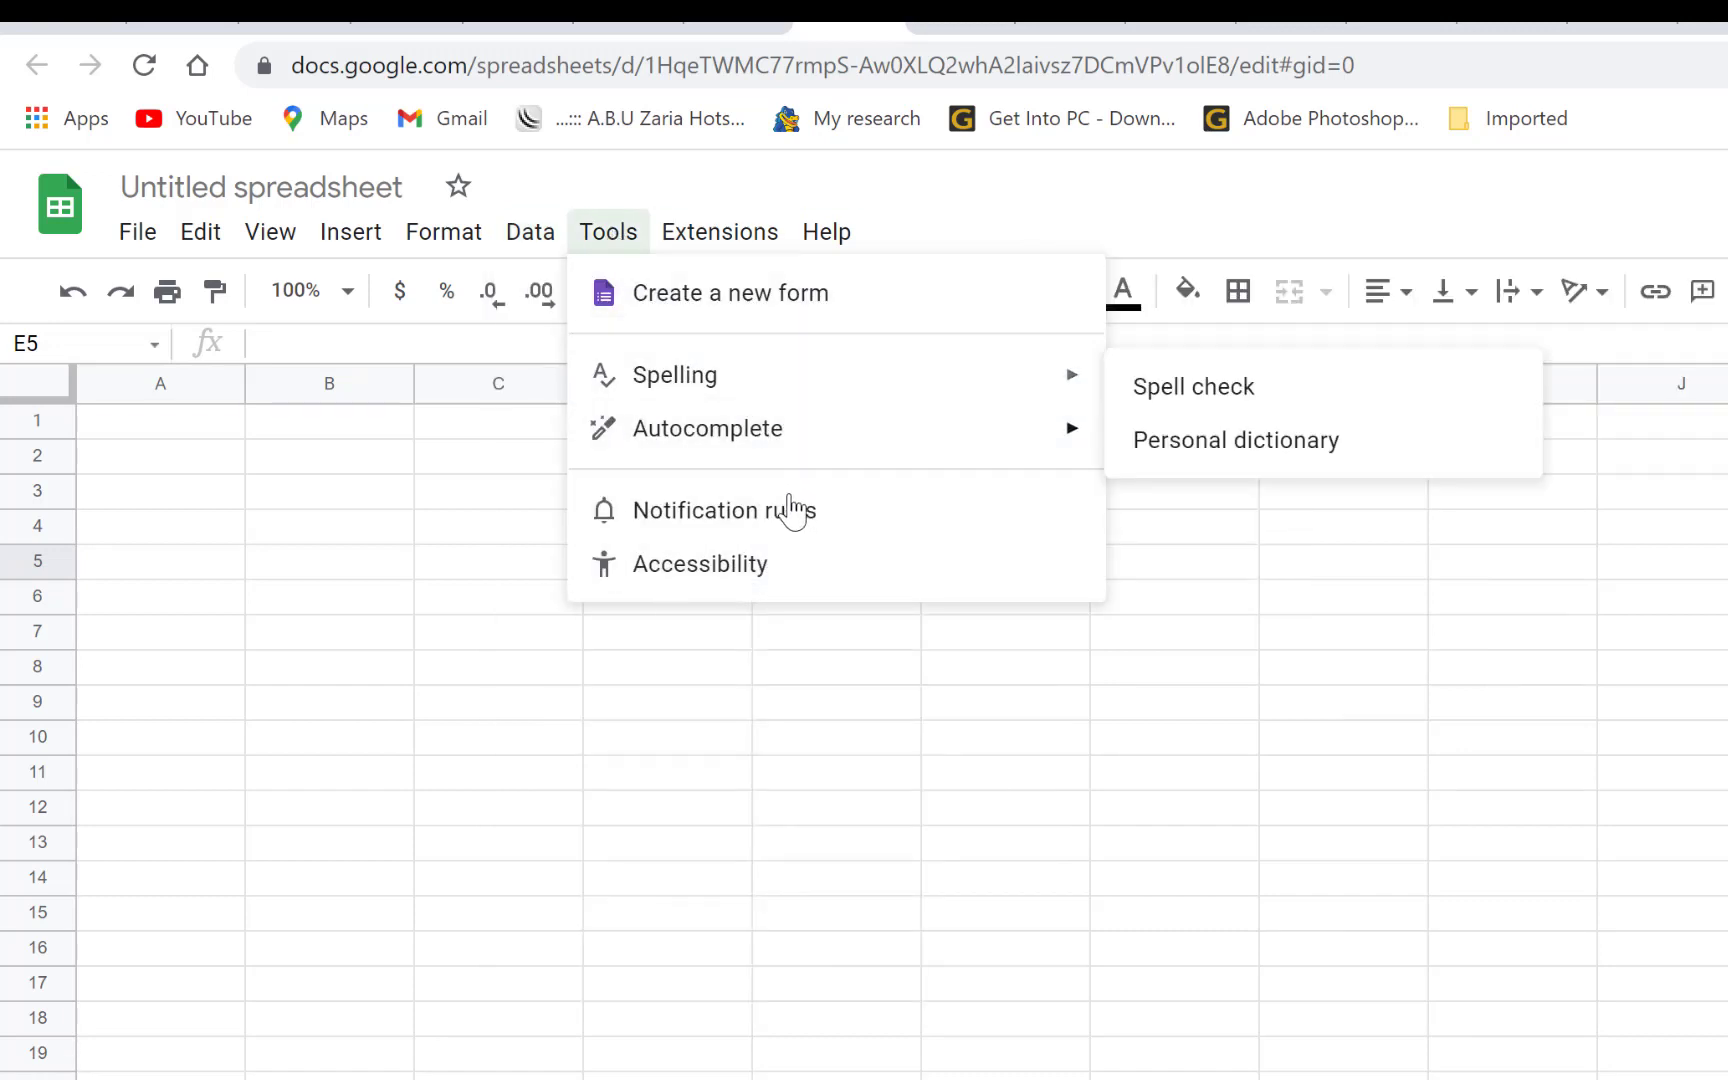
pyautogui.moveTo(707, 232)
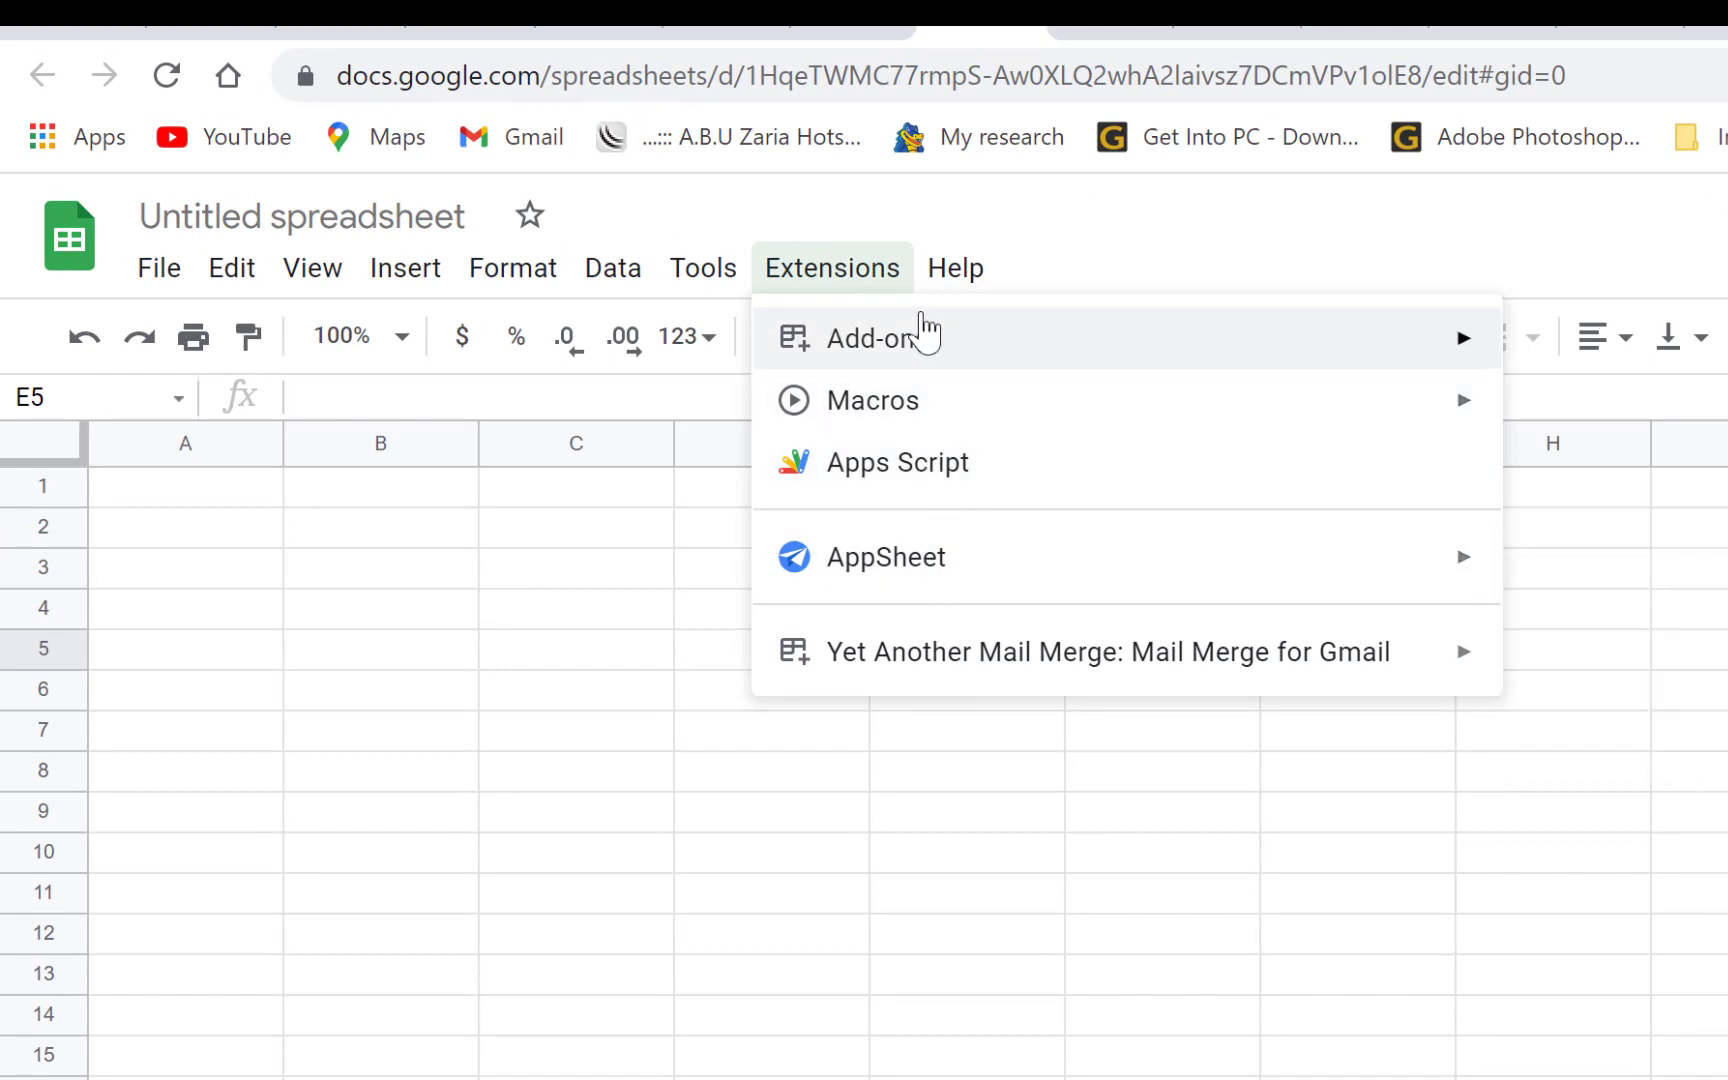
pyautogui.moveTo(930, 290)
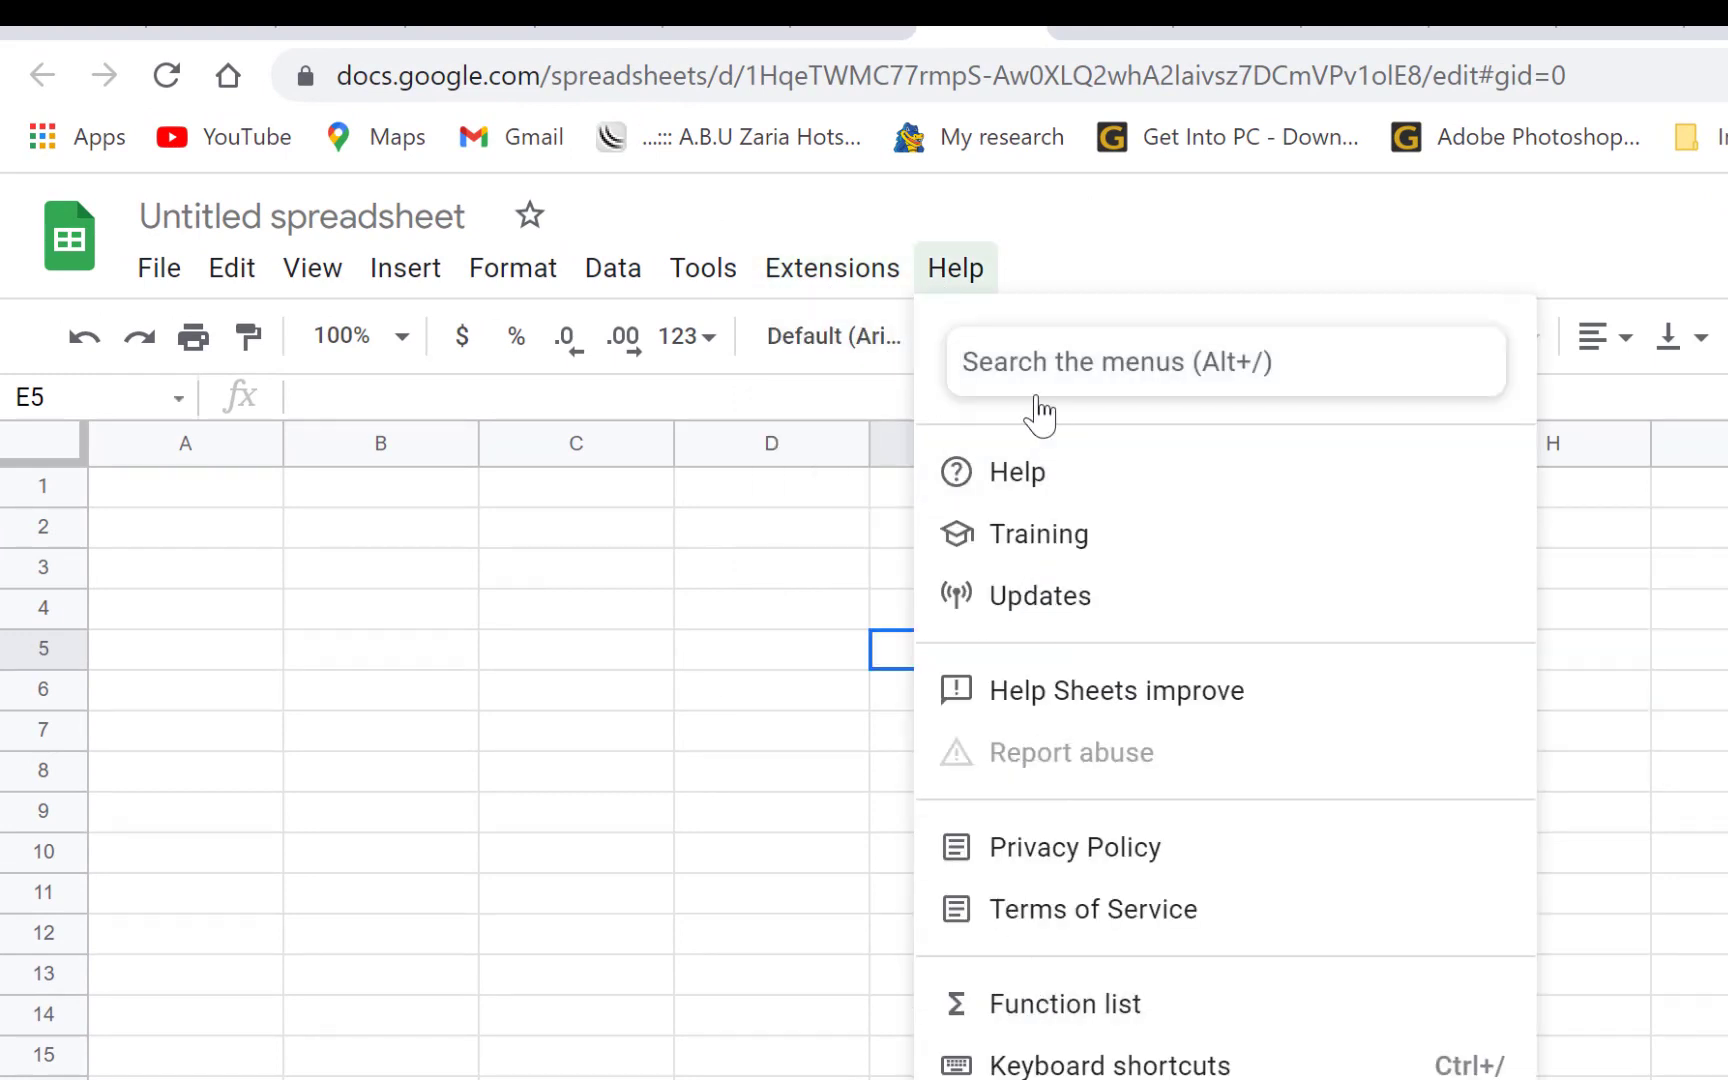
pyautogui.click(548, 656)
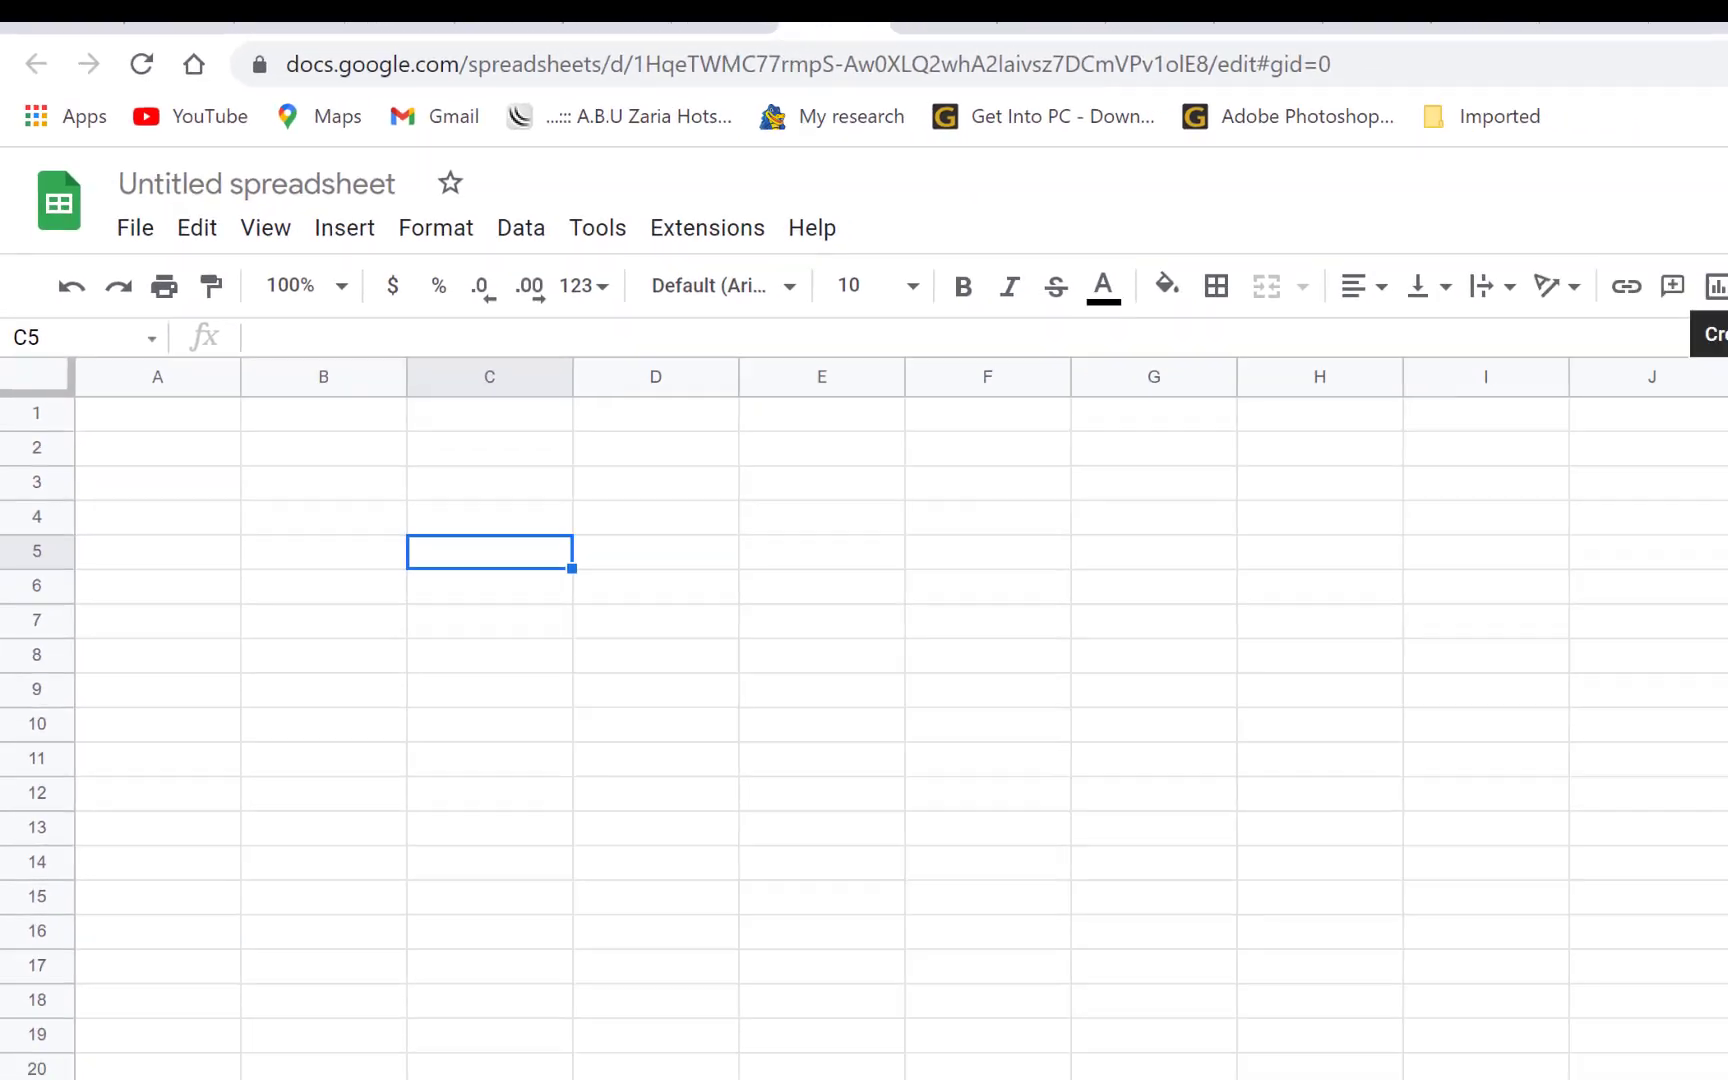
# - Examine the available function categories and the options for presenting the spreadsheet to a meeting
pyautogui.click(1612, 250)
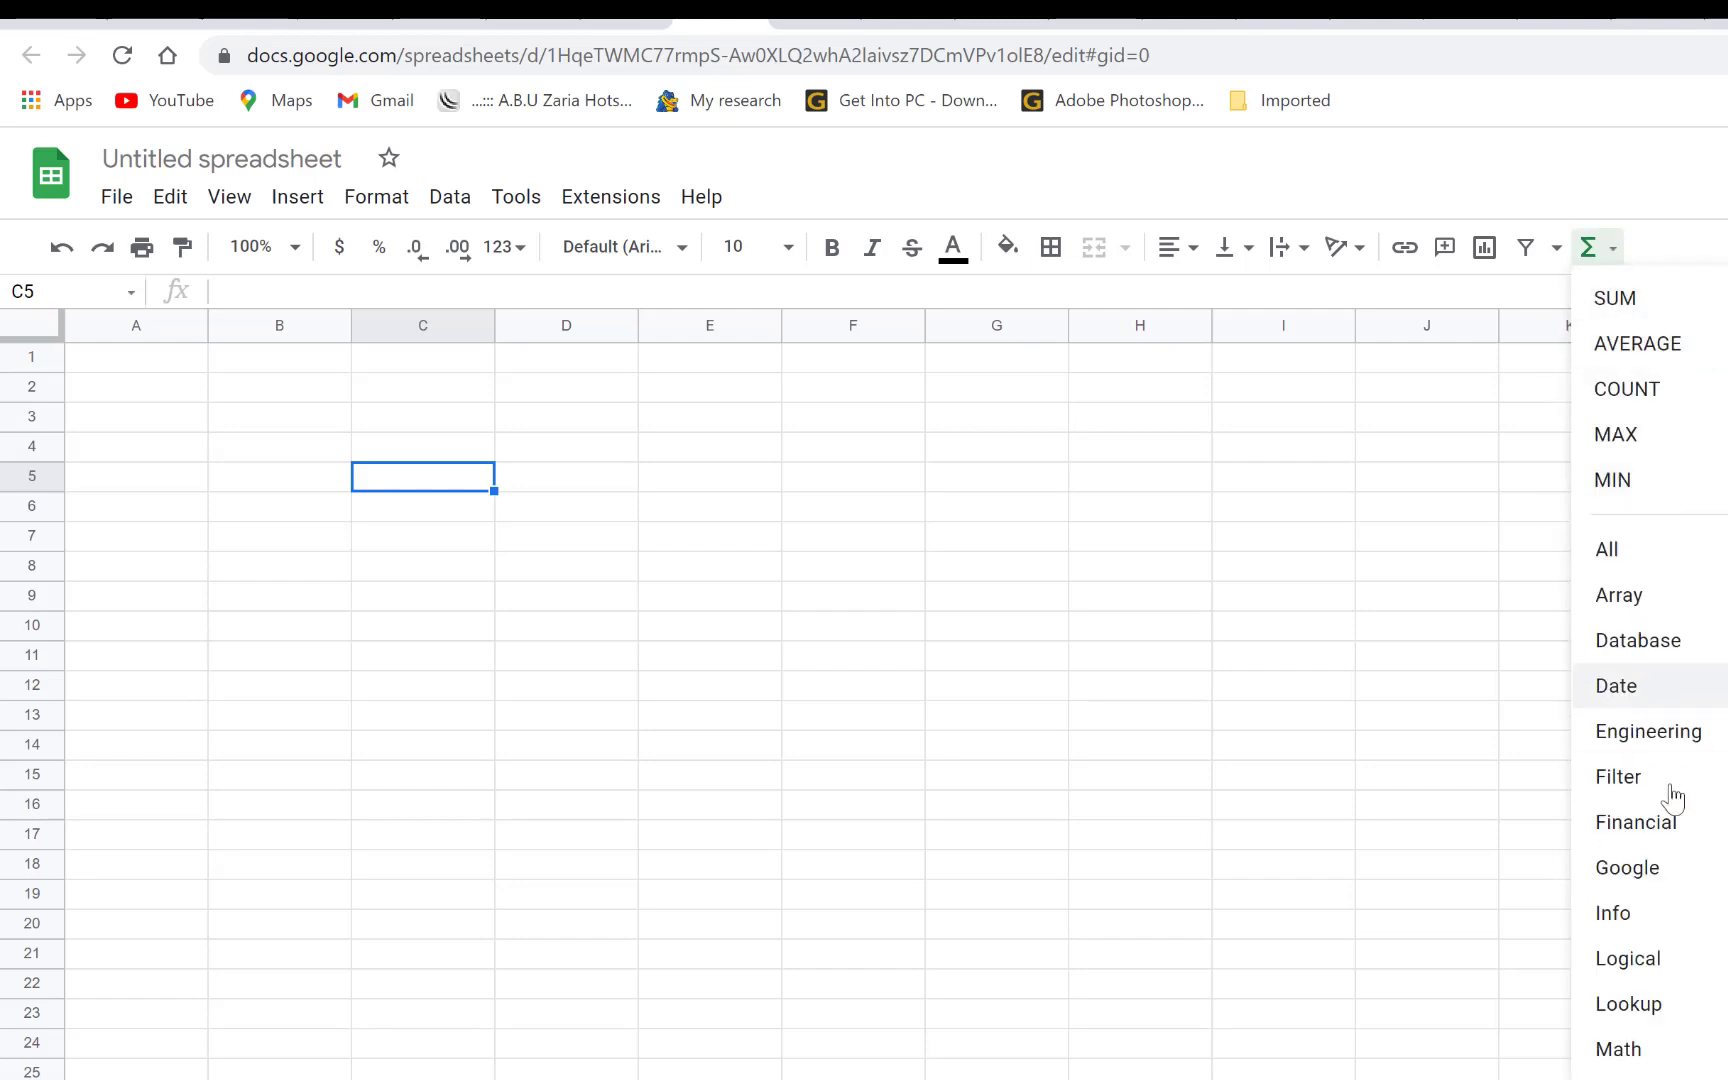
pyautogui.moveTo(1700, 838)
pyautogui.scroll(-1, 1700, 838)
pyautogui.scroll(-2, 1700, 838)
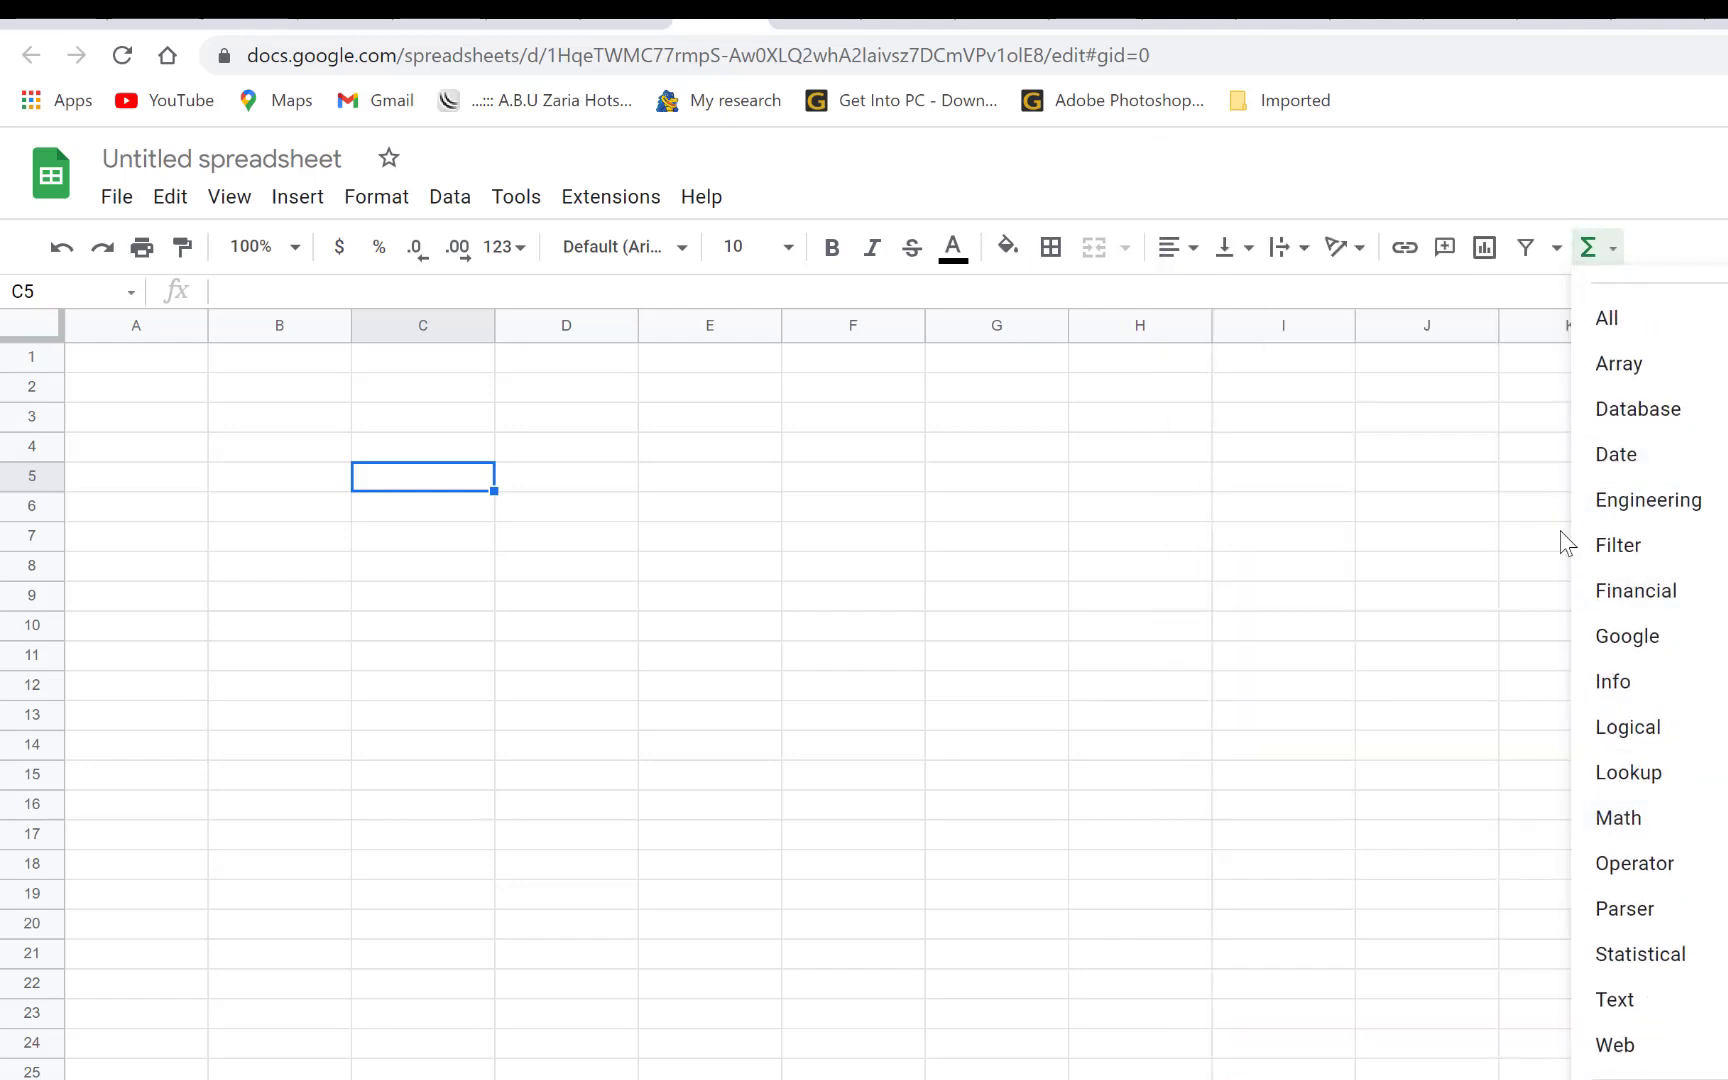
pyautogui.click(560, 420)
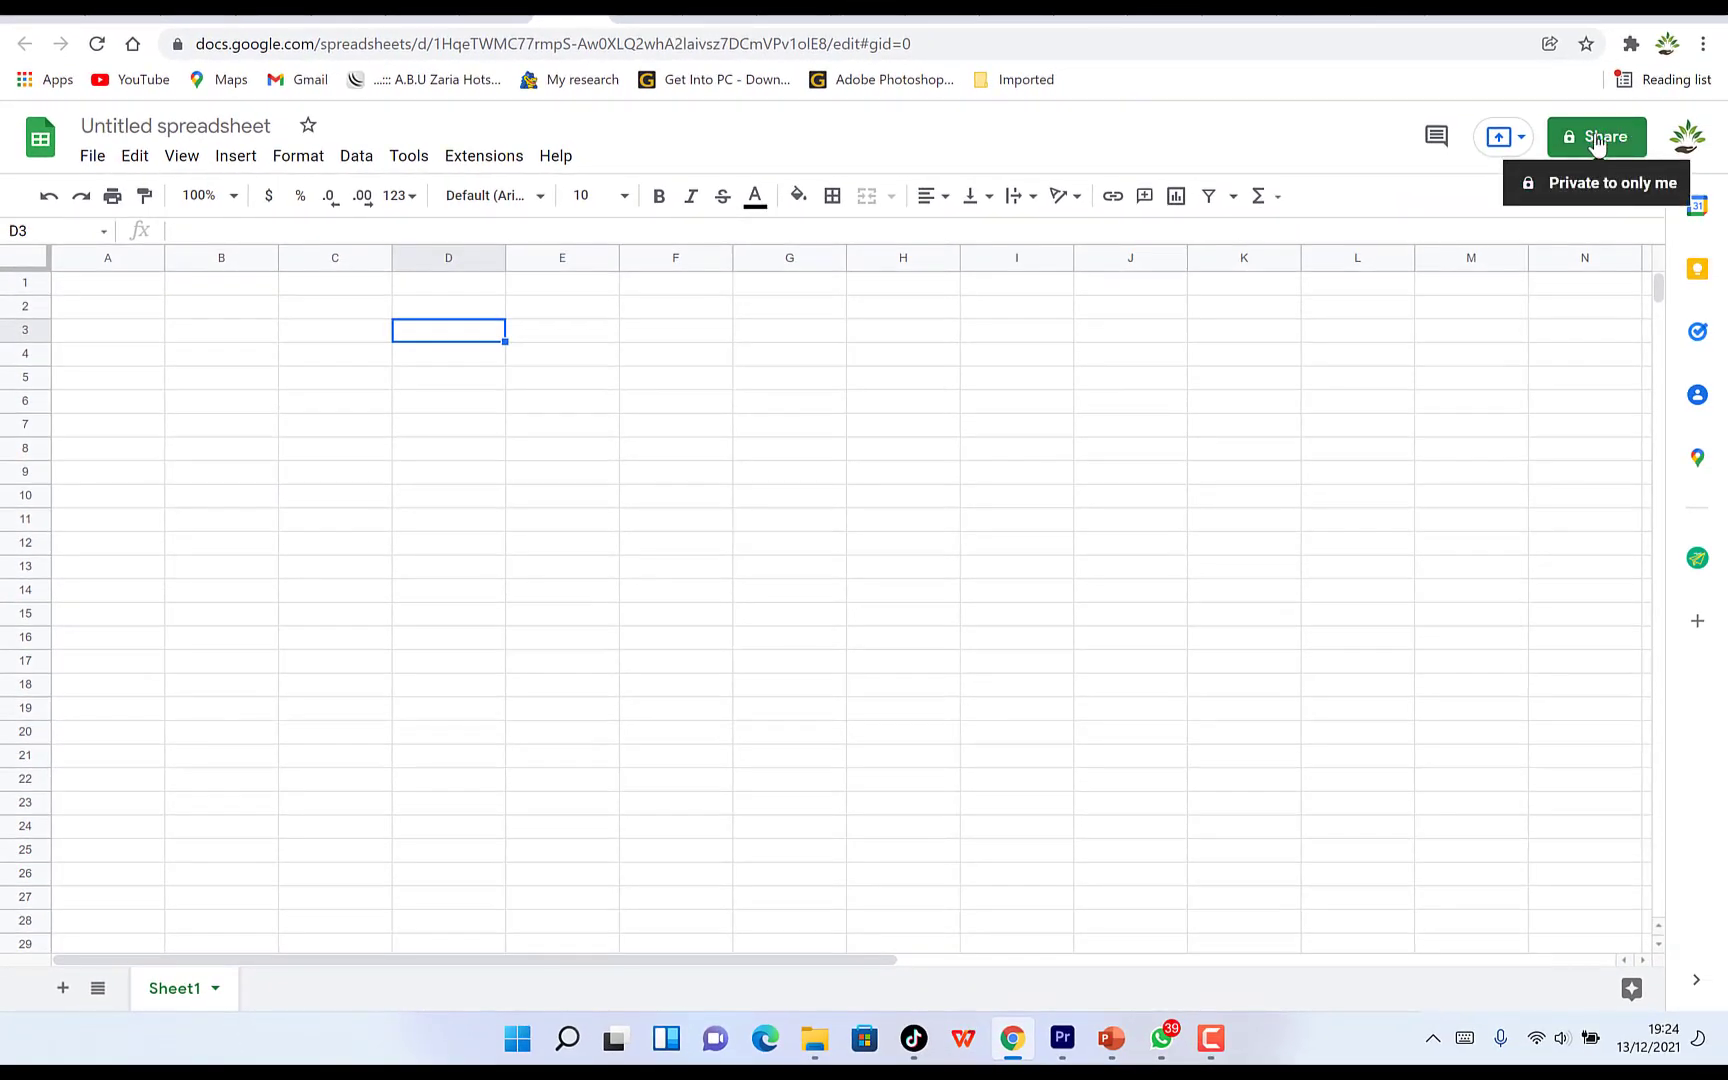
pyautogui.click(1521, 140)
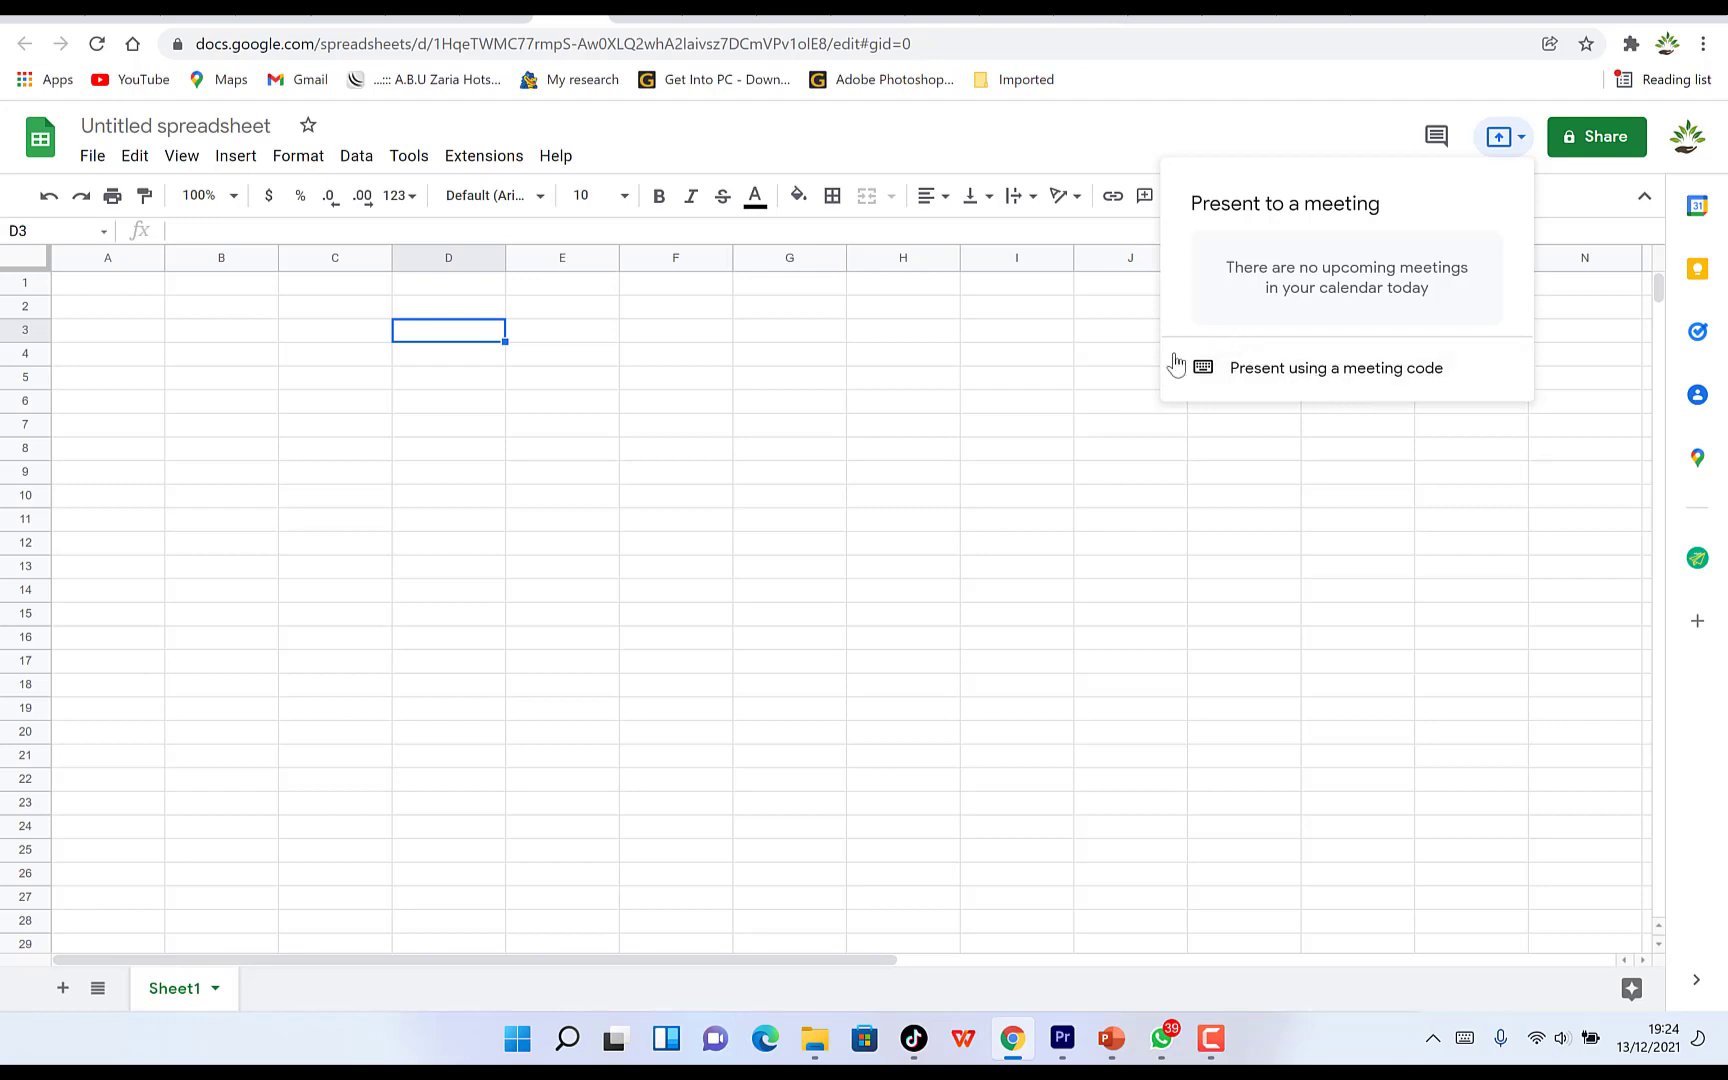
pyautogui.click(1366, 385)
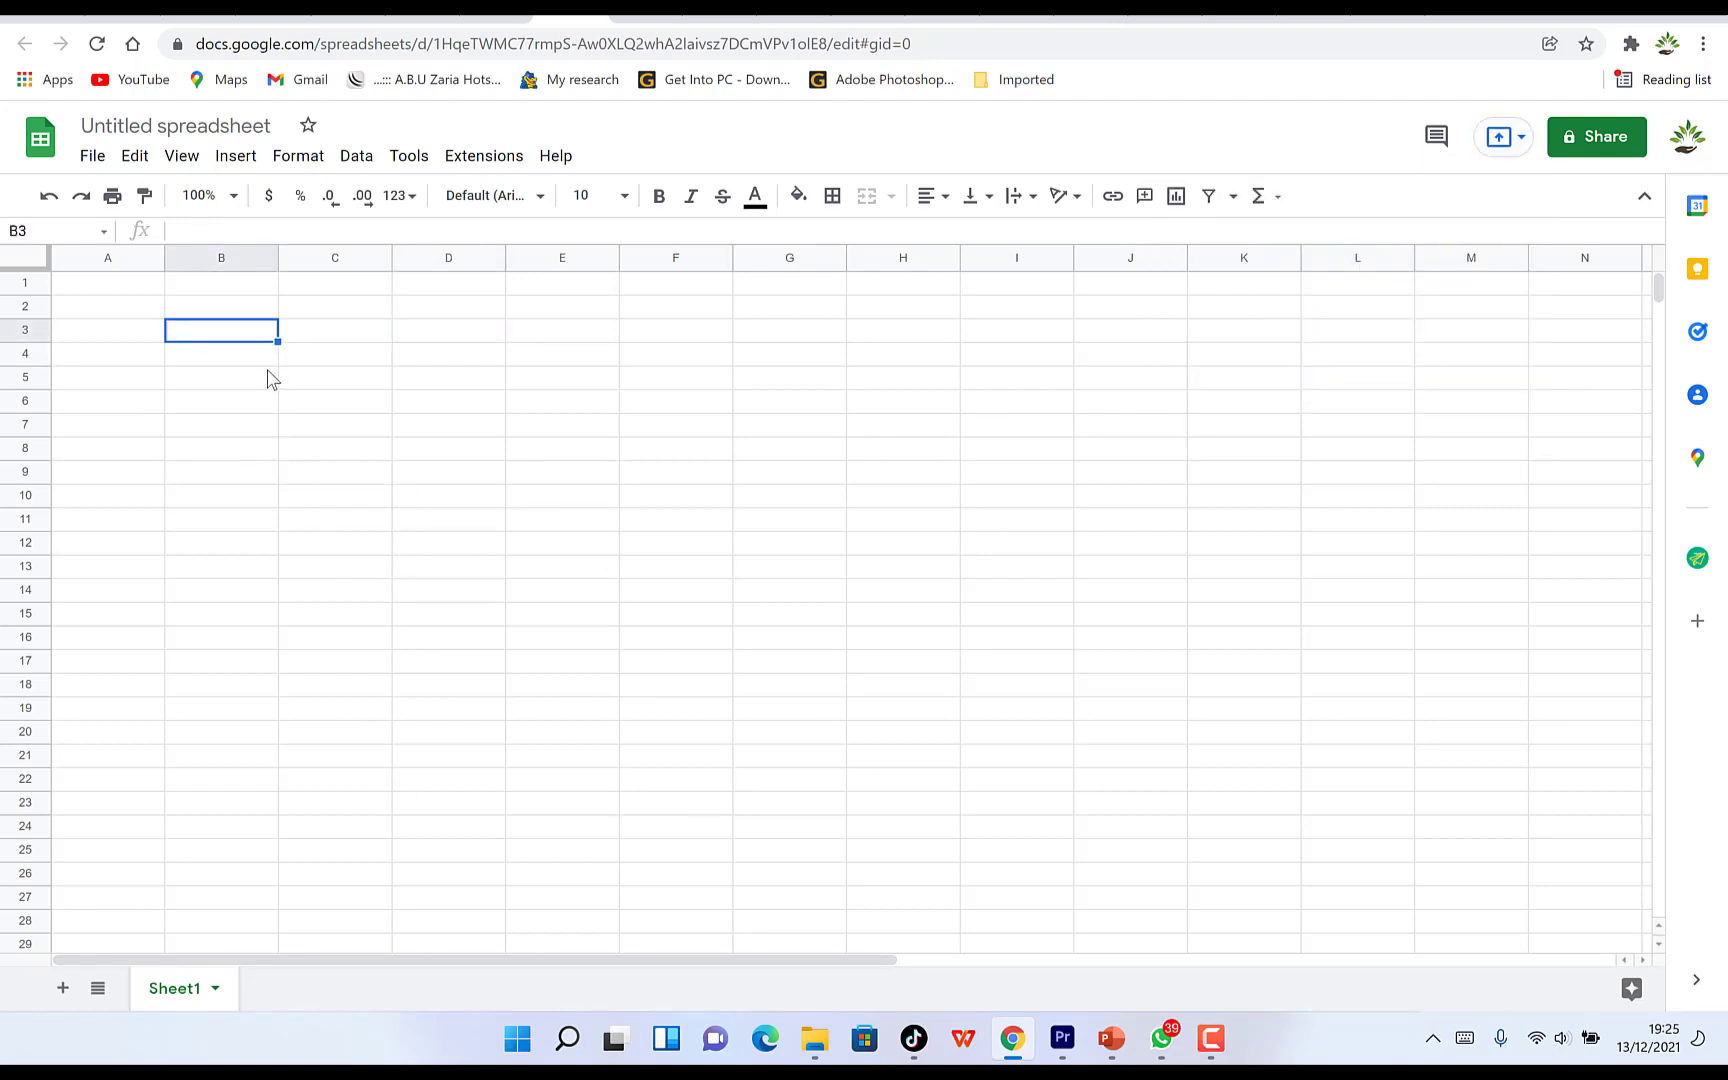
# - Enter the sample text "dfdf" in cell B3
pyautogui.write('dfdf')
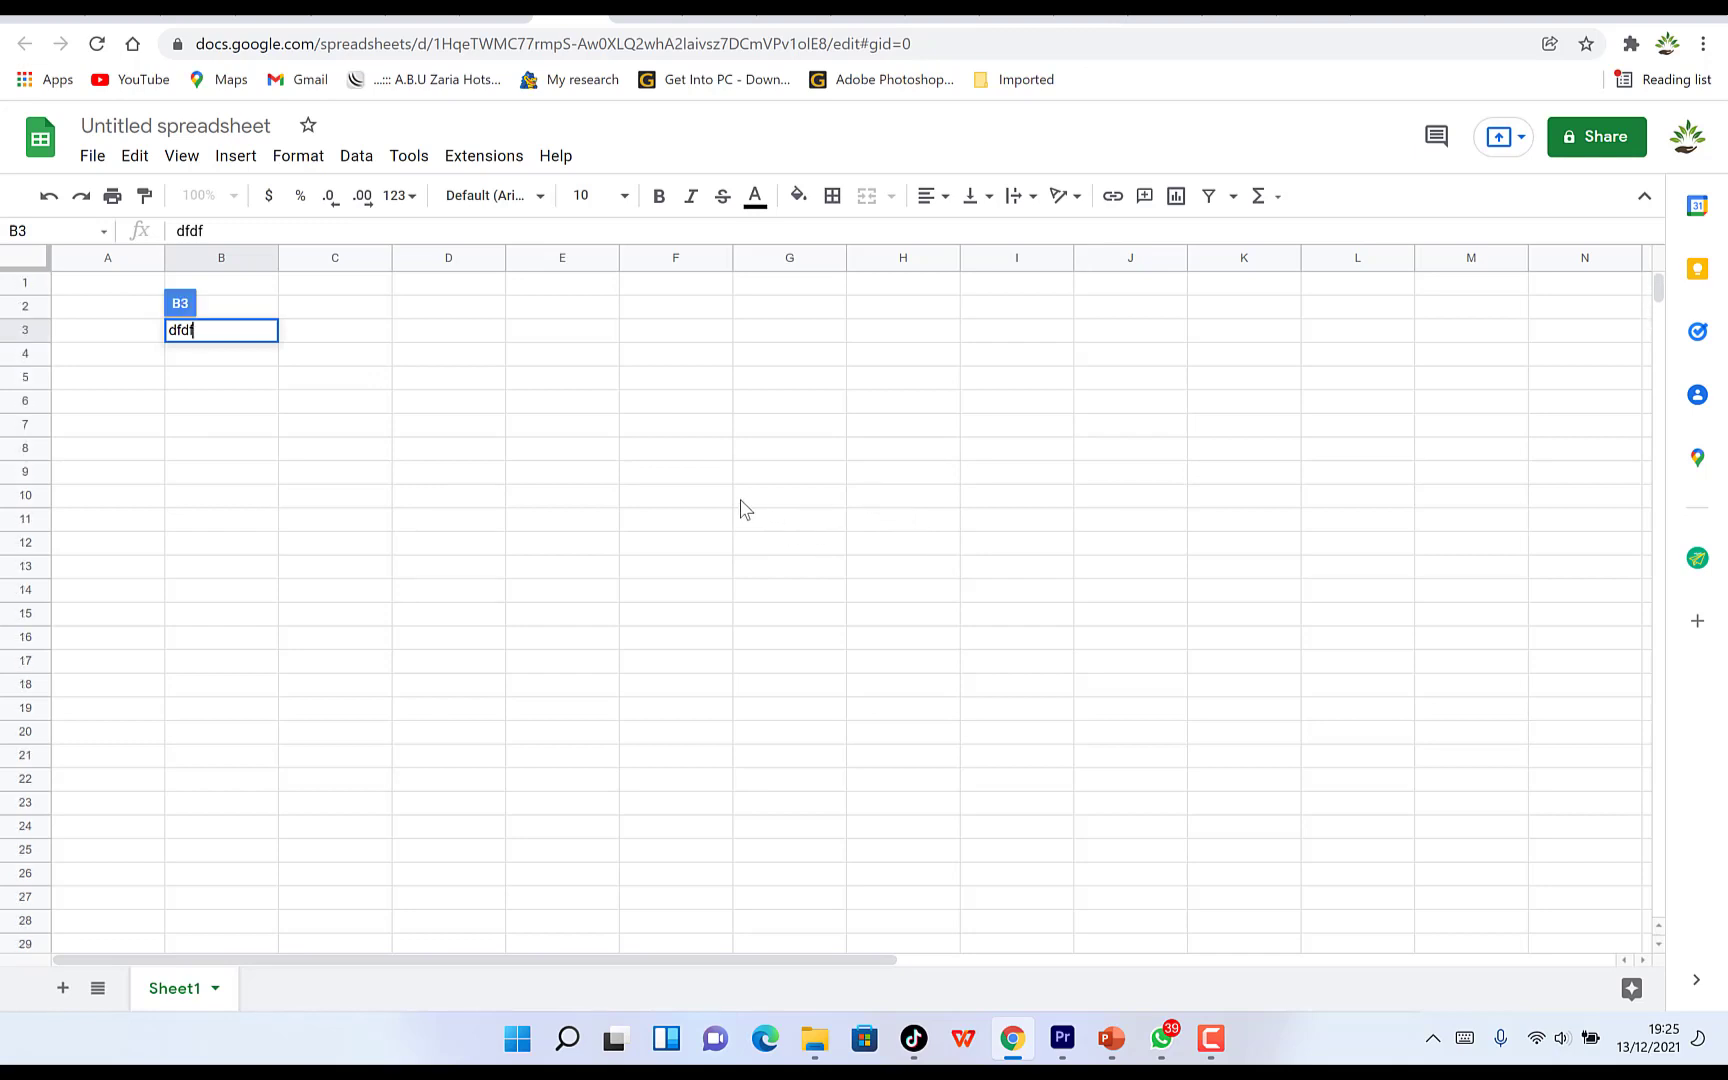
# - Return to the "Public speaking" document and create a new presentation from it
pyautogui.click(500, 8)
pyautogui.click(570, 8)
pyautogui.click(500, 8)
pyautogui.click(92, 155)
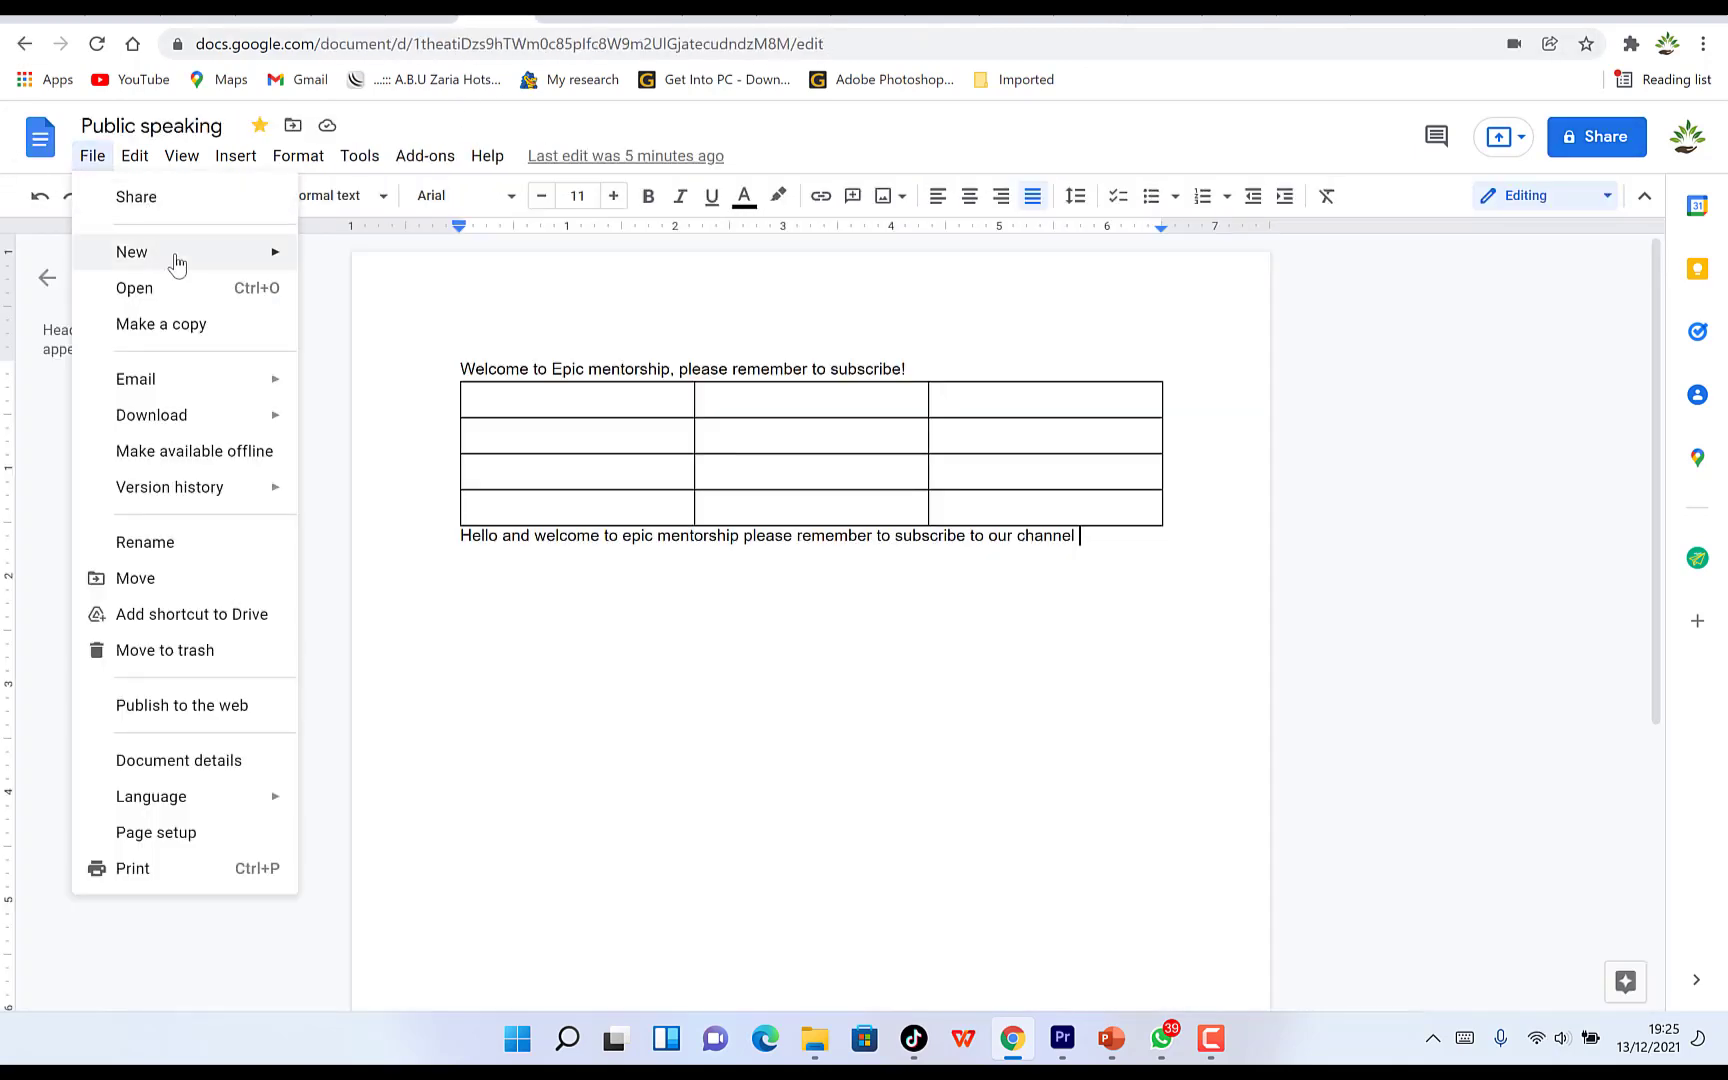
pyautogui.moveTo(176, 262)
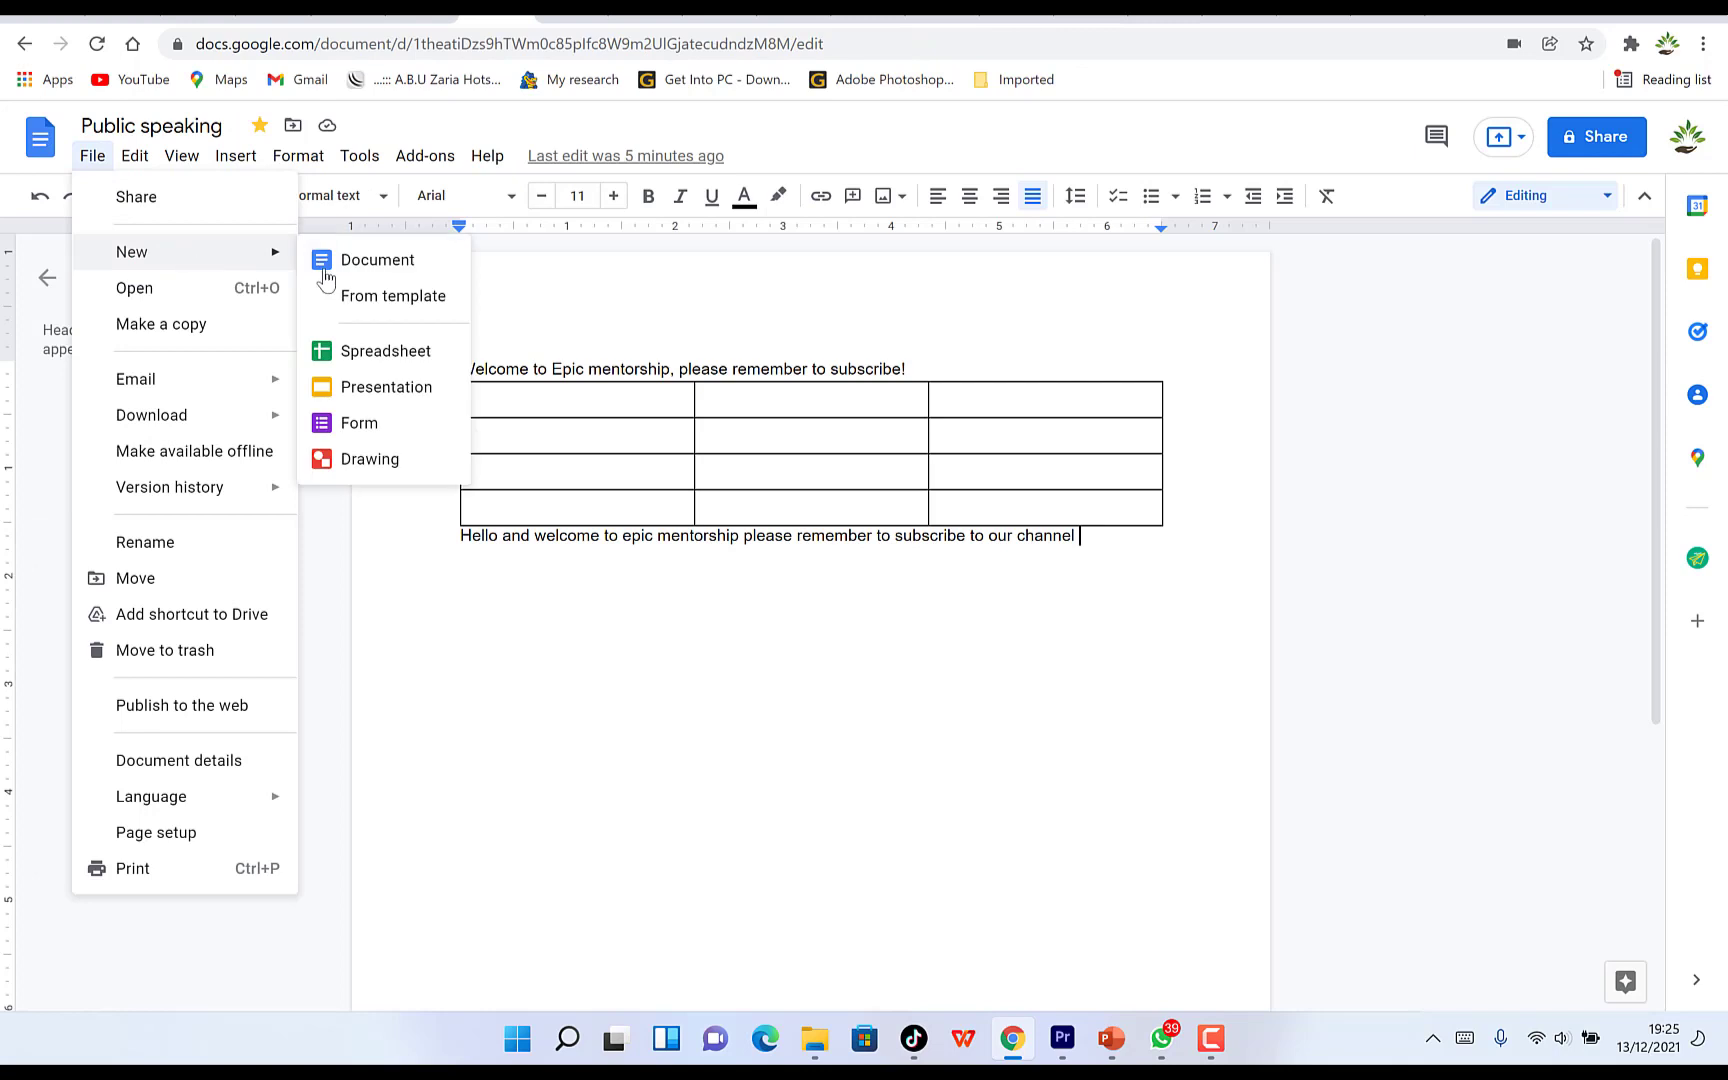
pyautogui.click(390, 390)
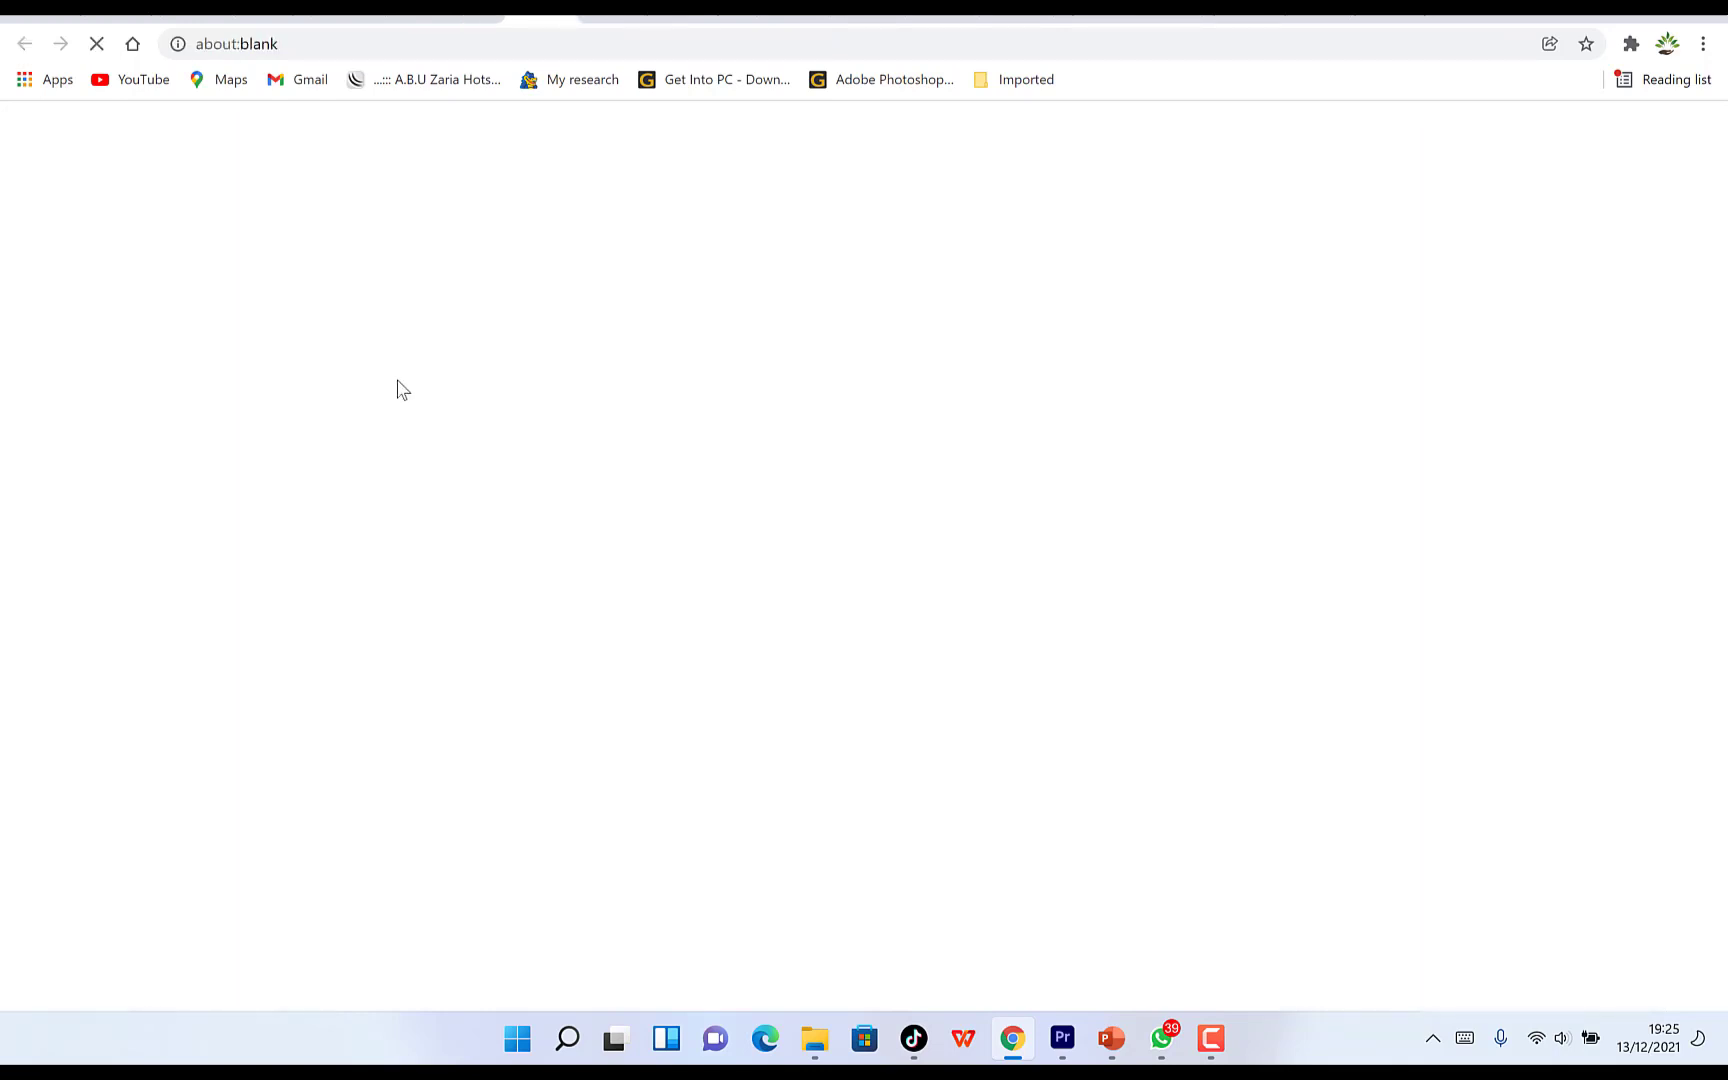